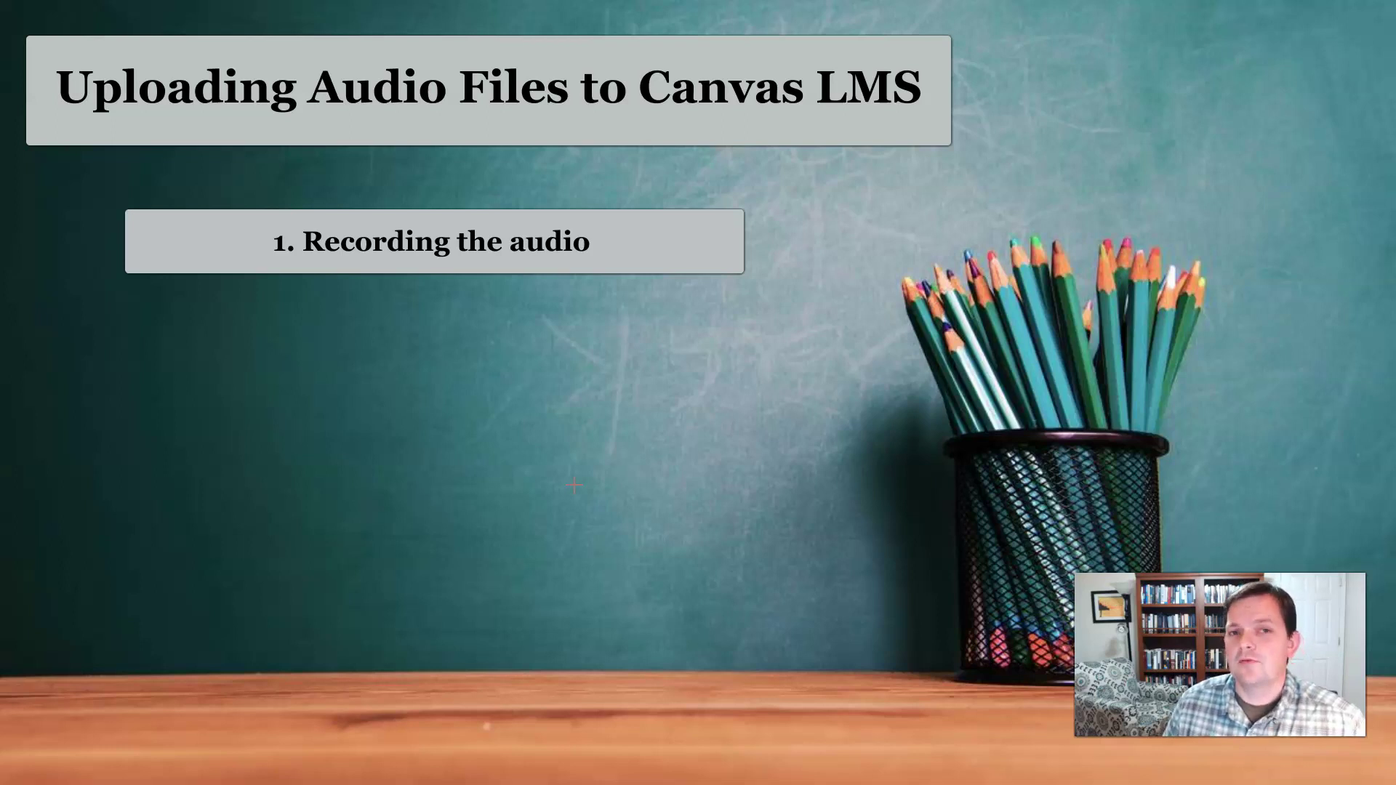
Advance the slide to reveal outline steps 2 and 3 on storing and embedding the audio
key(Right)
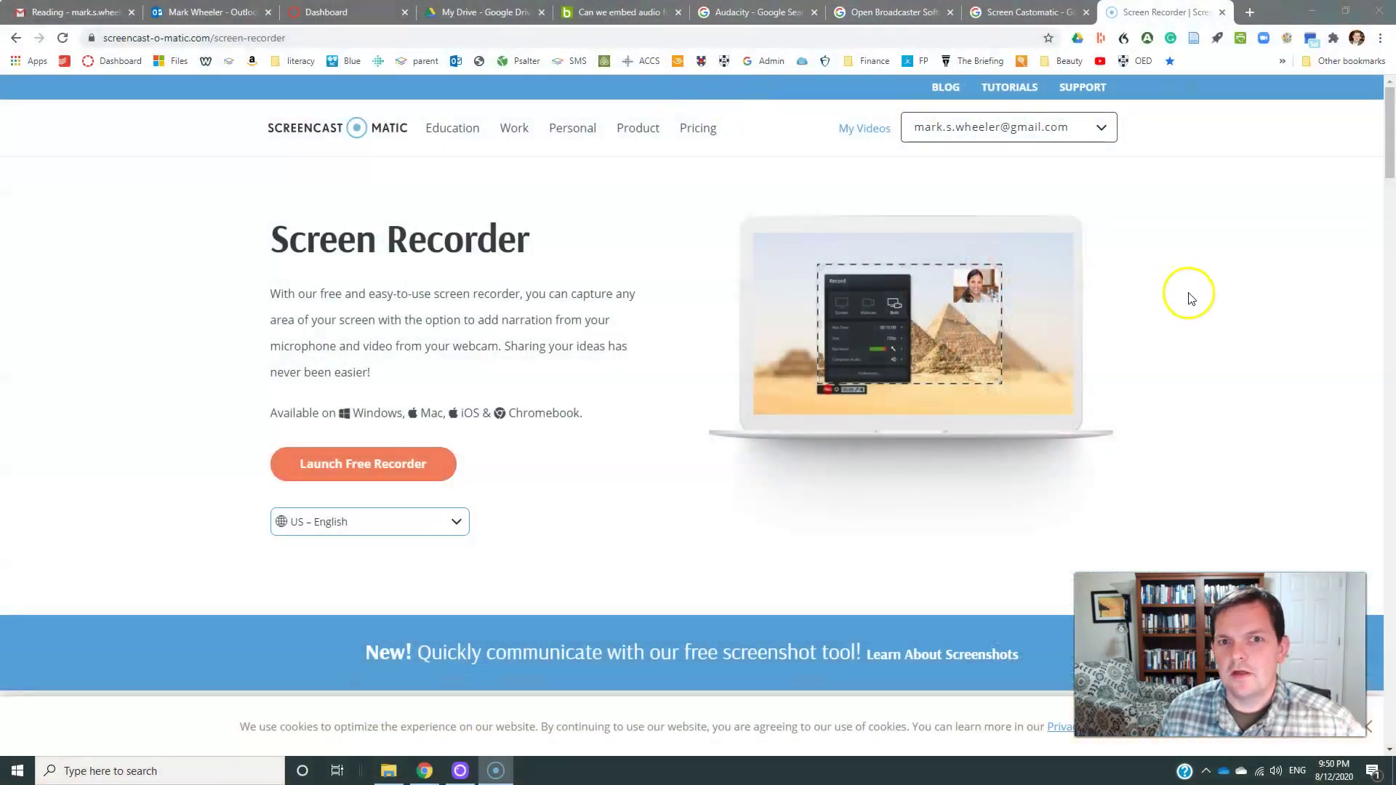
Open a new Chrome tab on the Google start page, briefly showing and closing the apps grid
click(1251, 13)
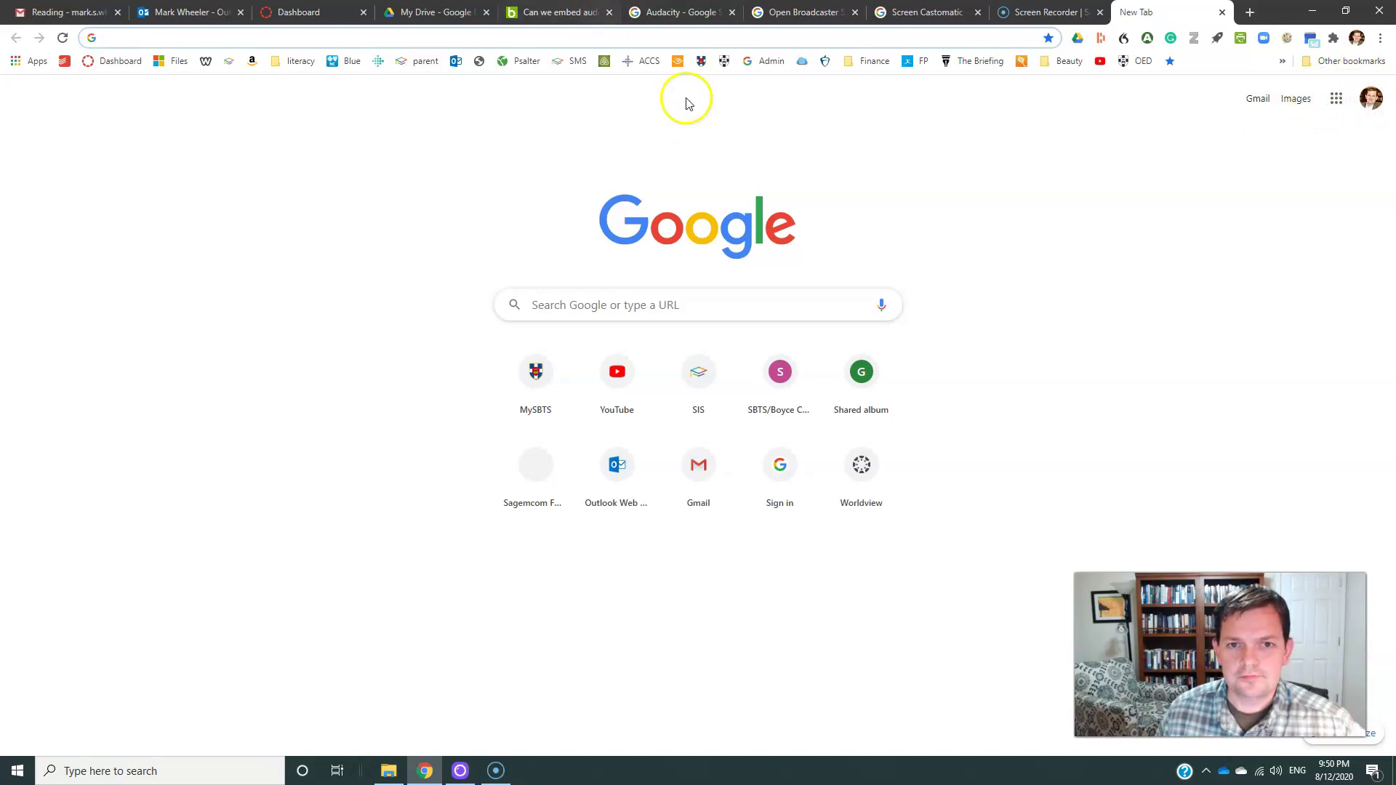
click(1336, 102)
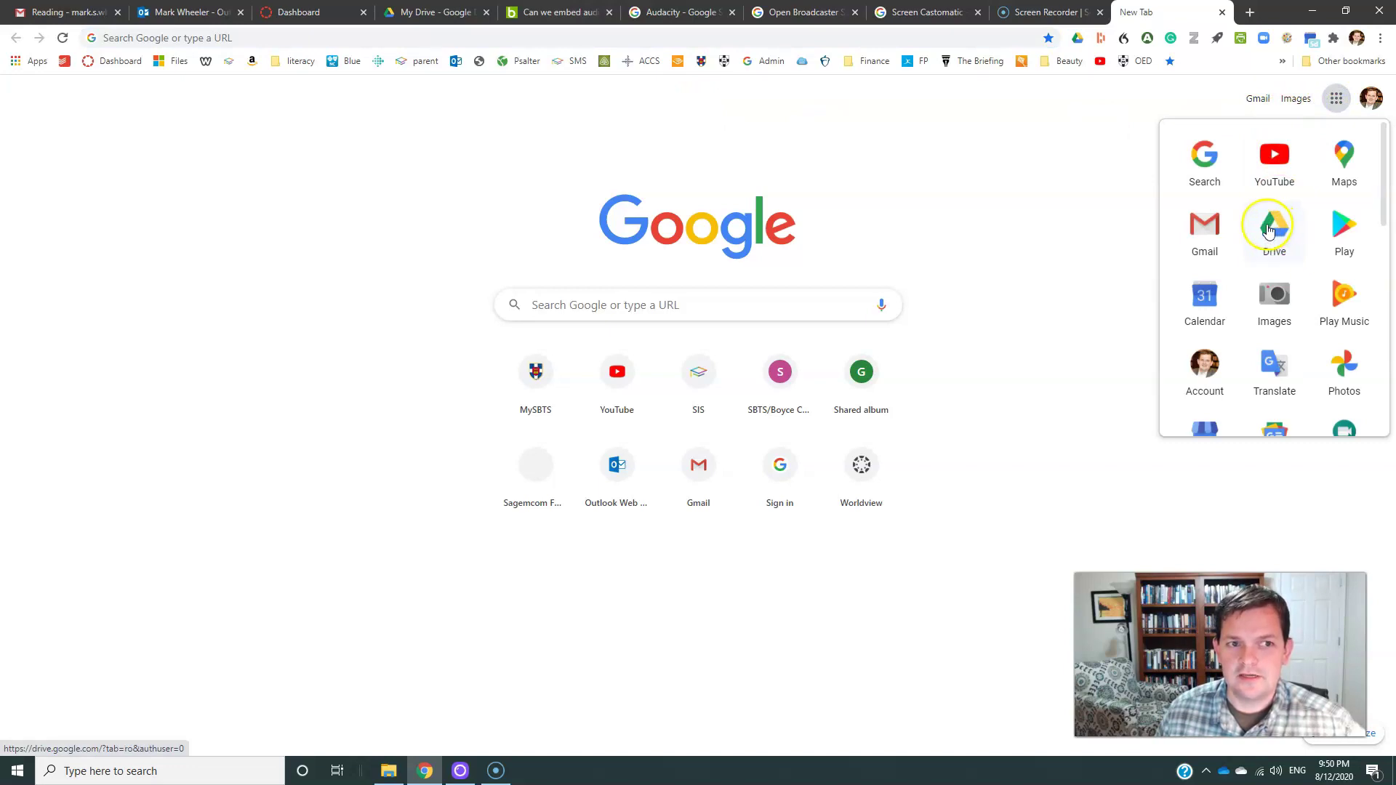
click(890, 135)
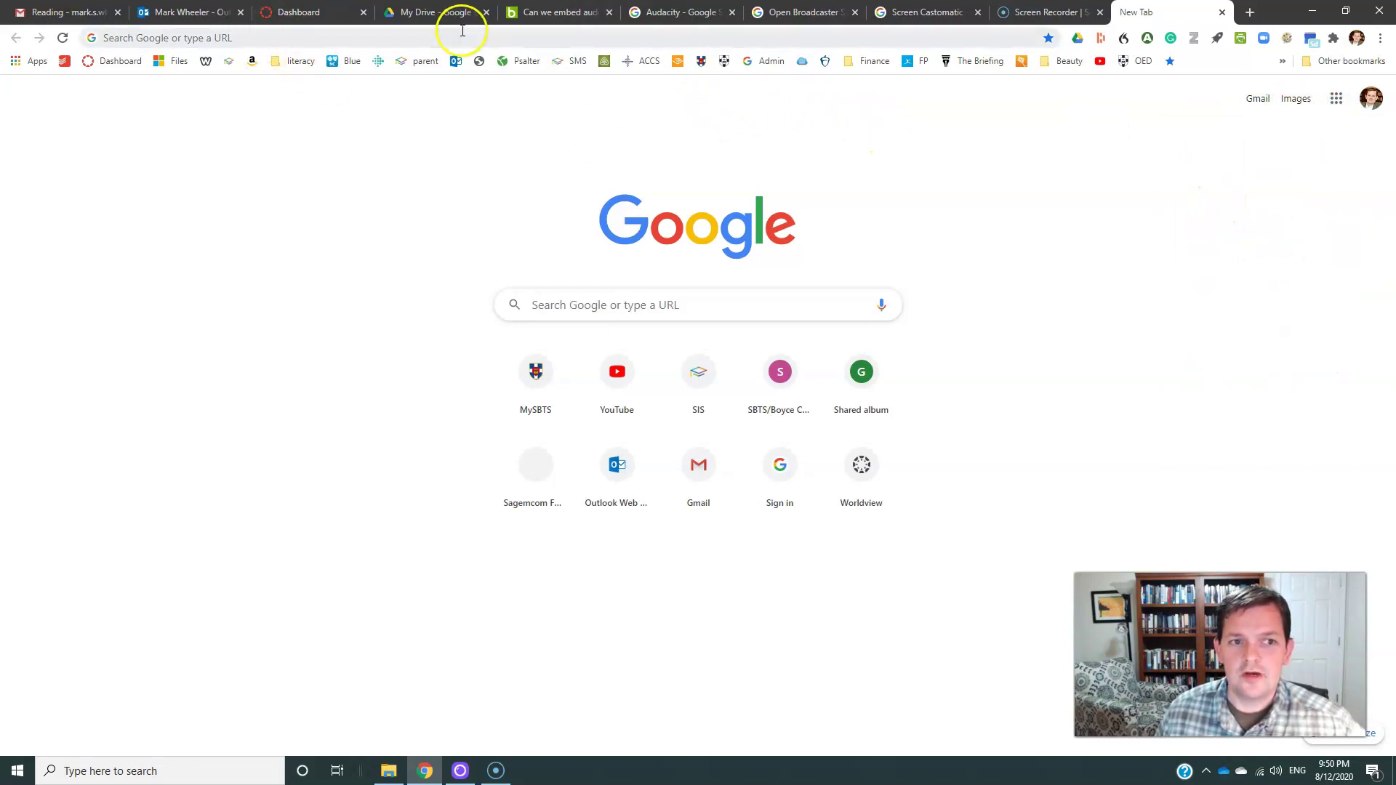
Upload Yeats Poem The Second Comming.mp3 from the Desktop to My Drive via New > File upload
click(423, 12)
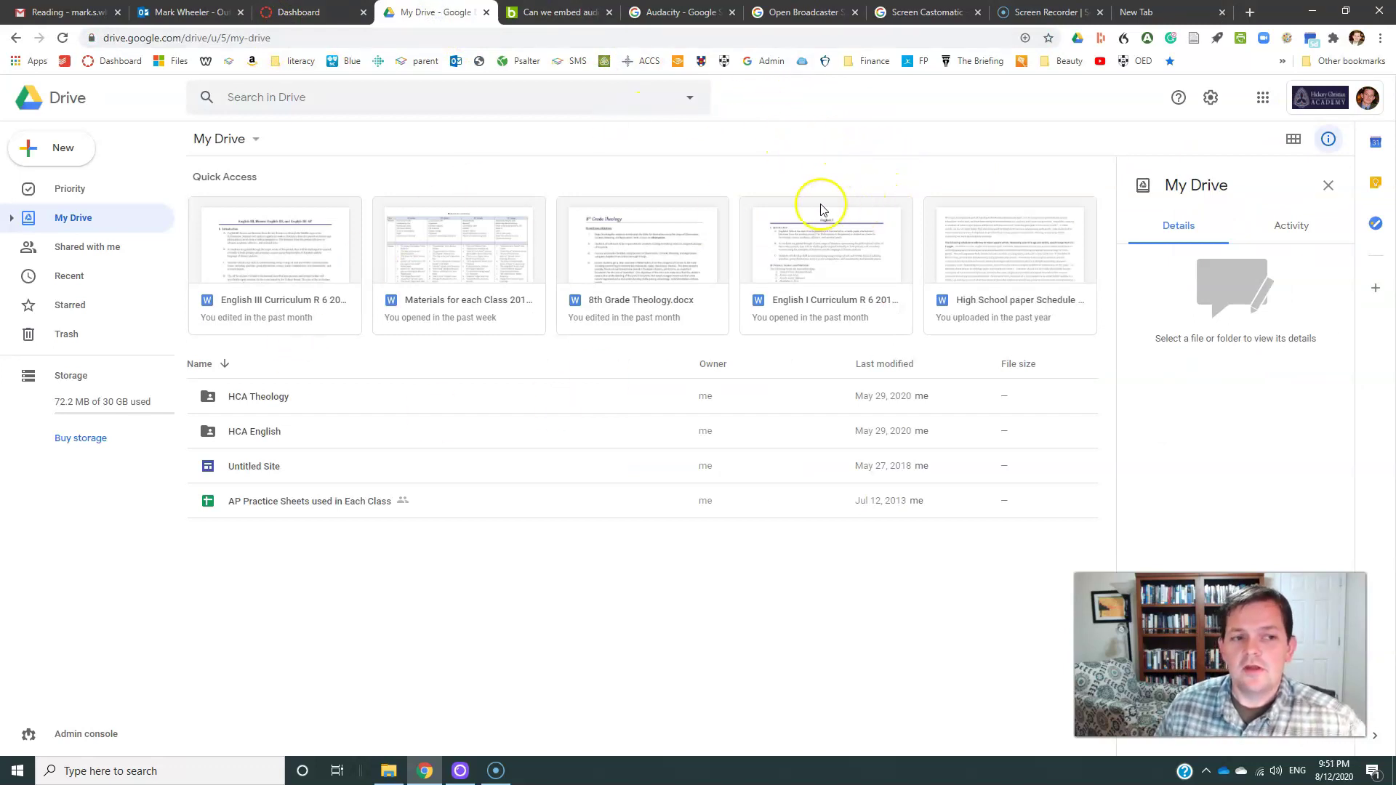
click(40, 151)
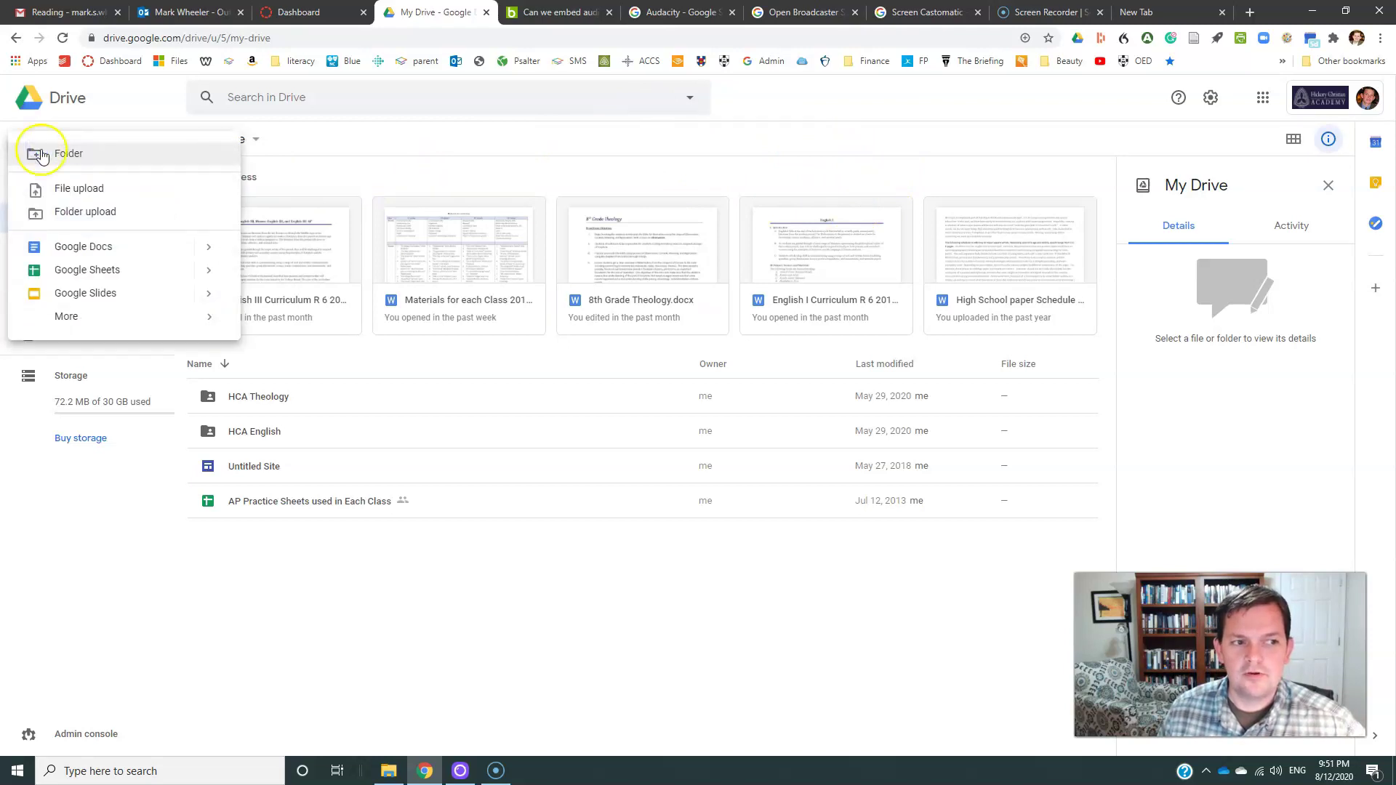
click(53, 188)
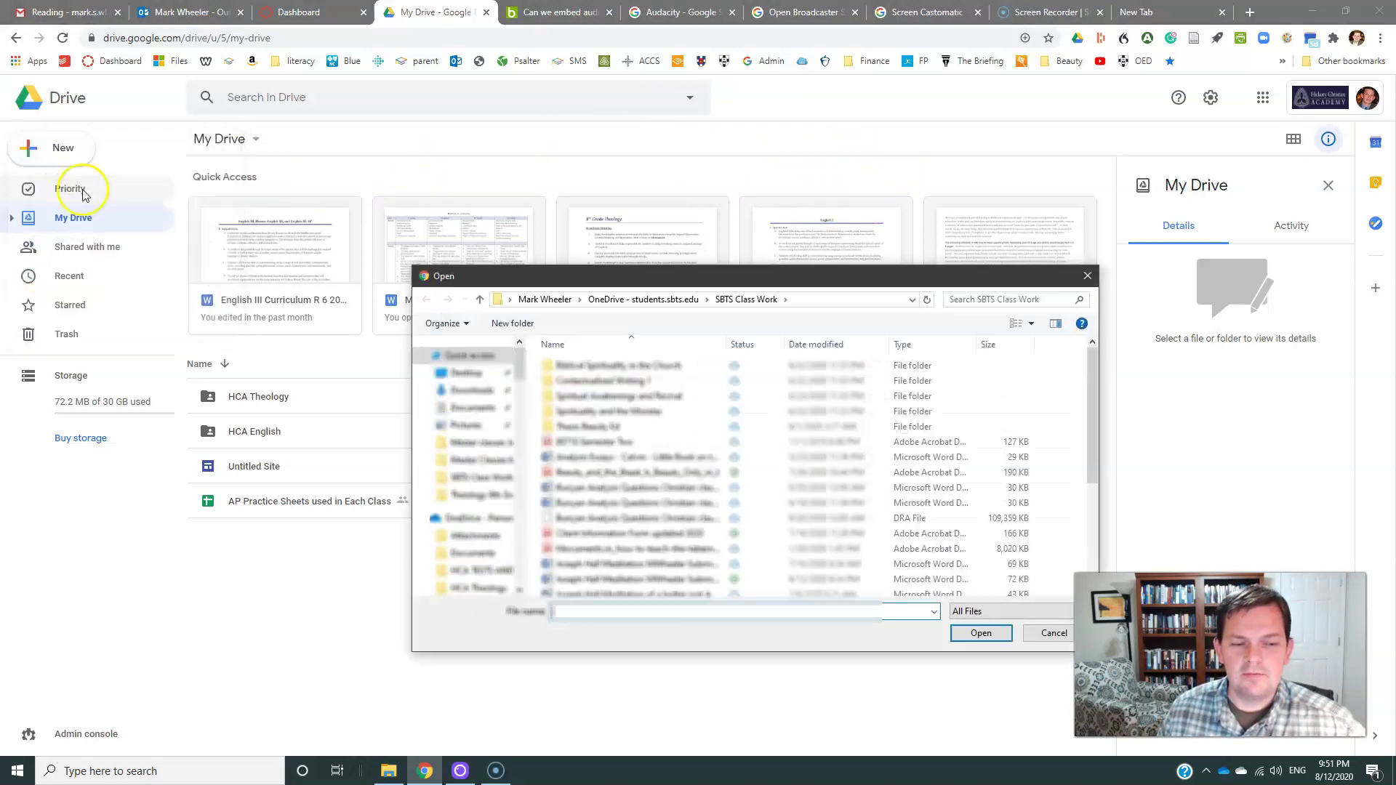
scroll(667, 446, down, 1)
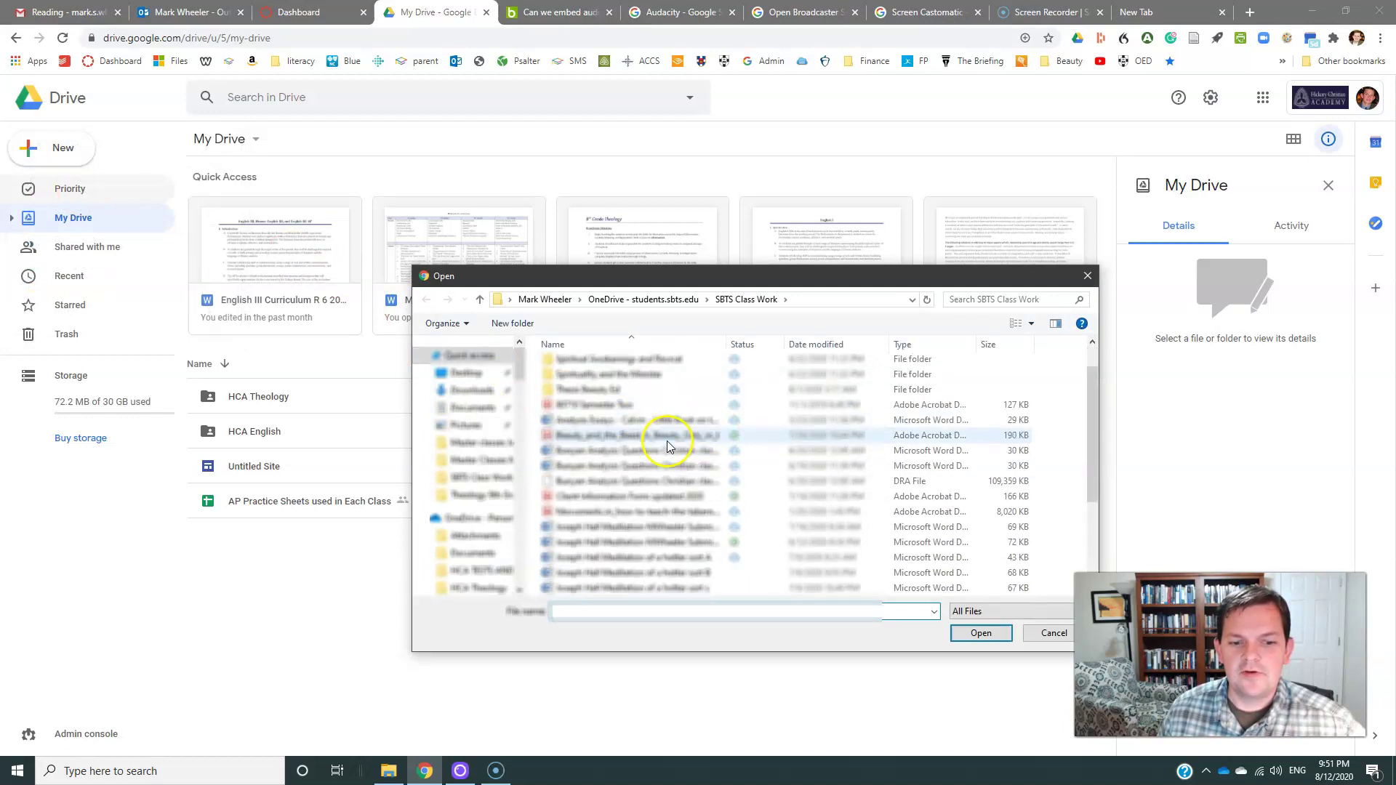
scroll(668, 446, down, 3)
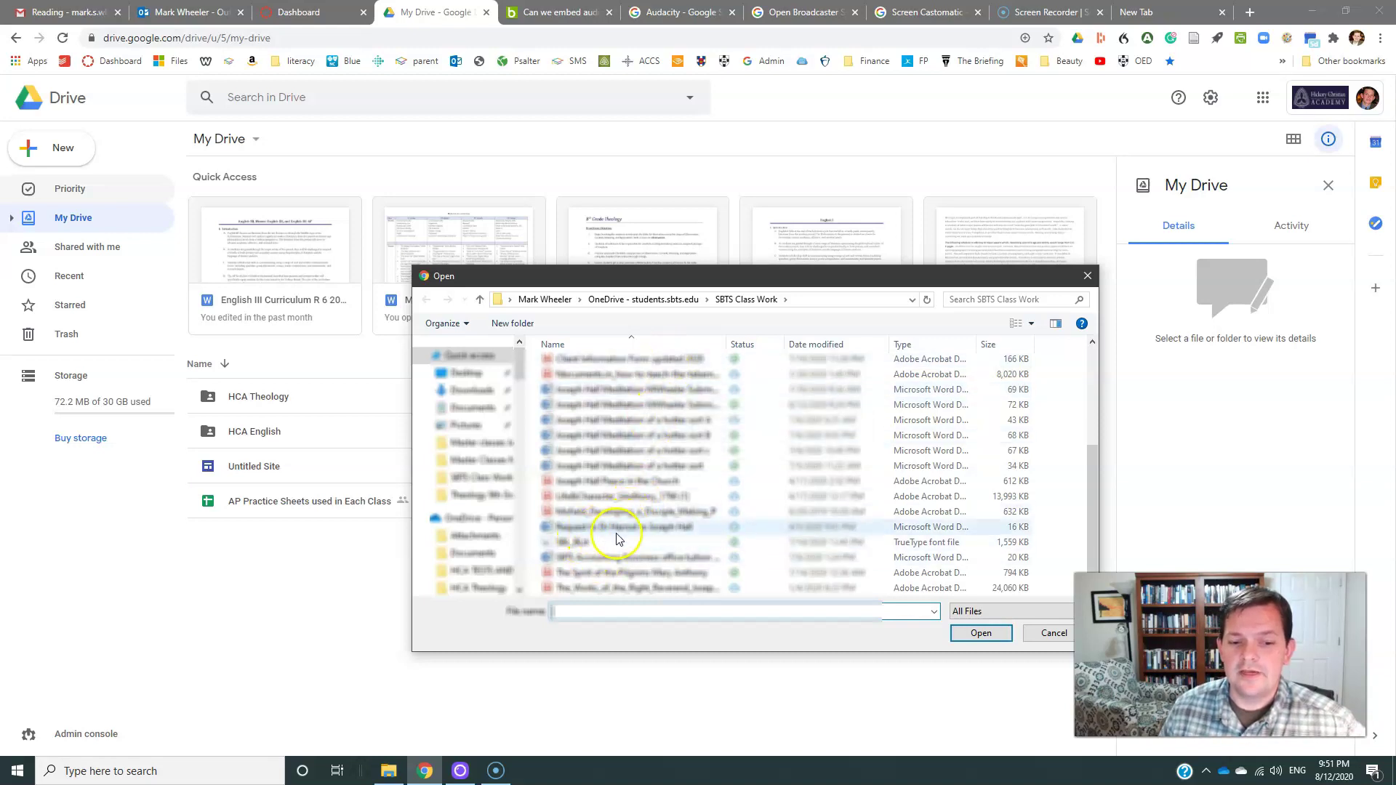
scroll(607, 531, up, 4)
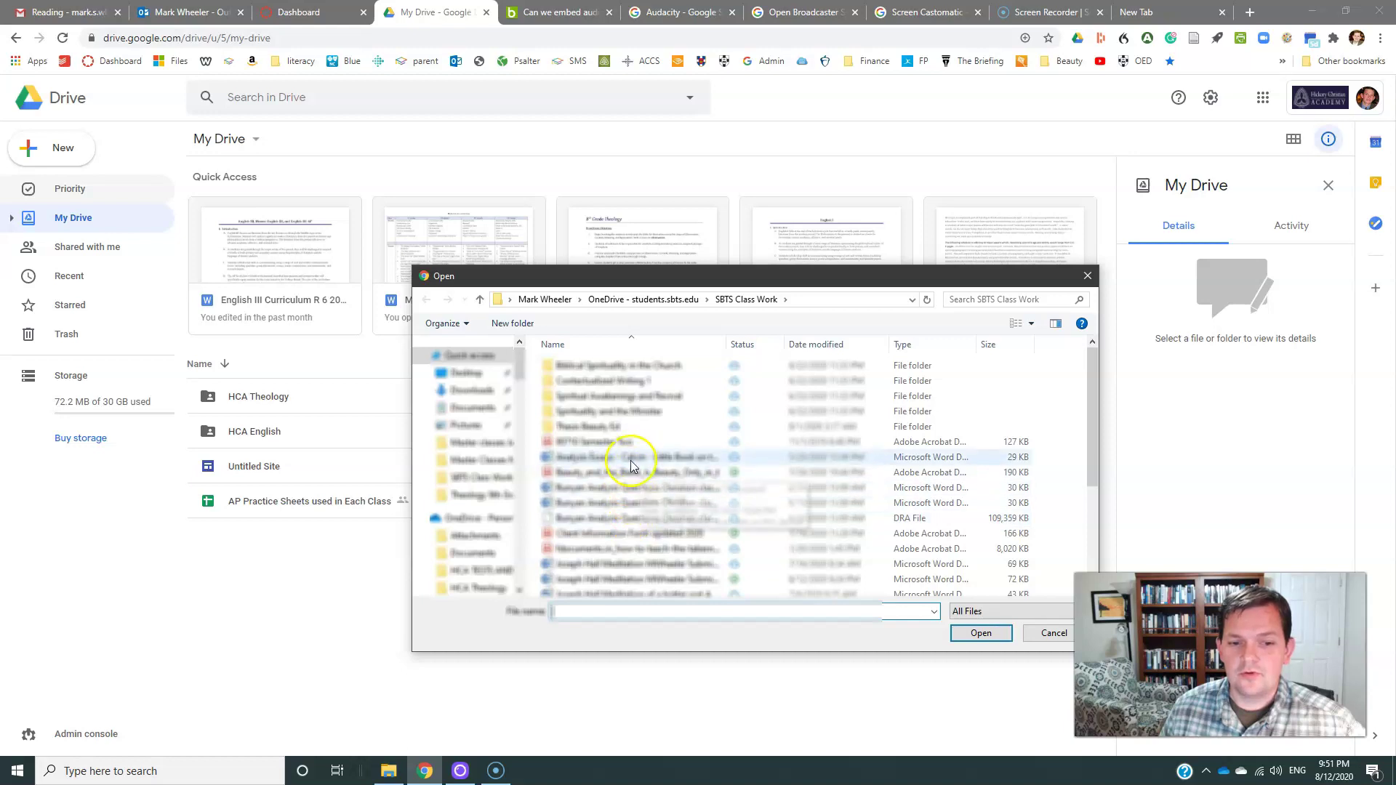
click(462, 375)
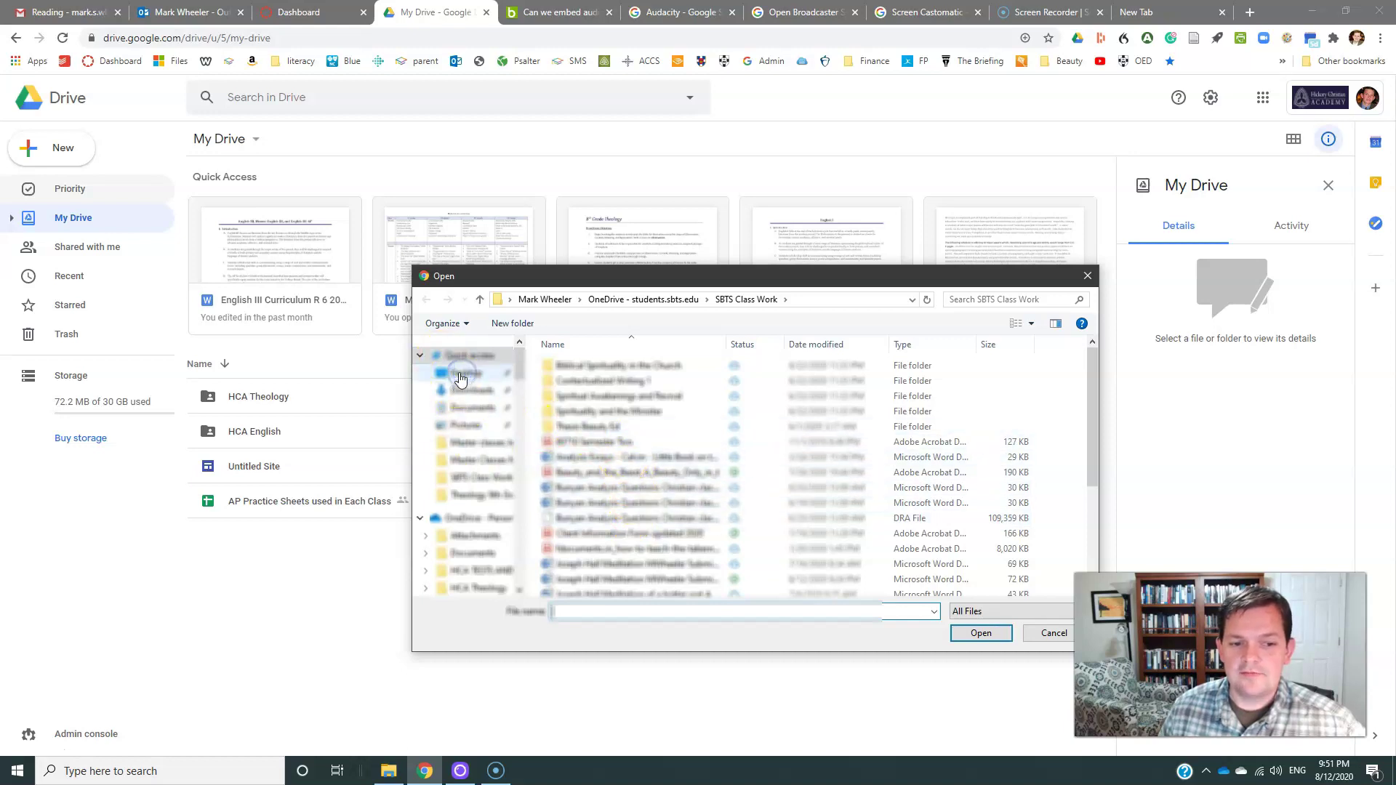
scroll(639, 487, down, 2)
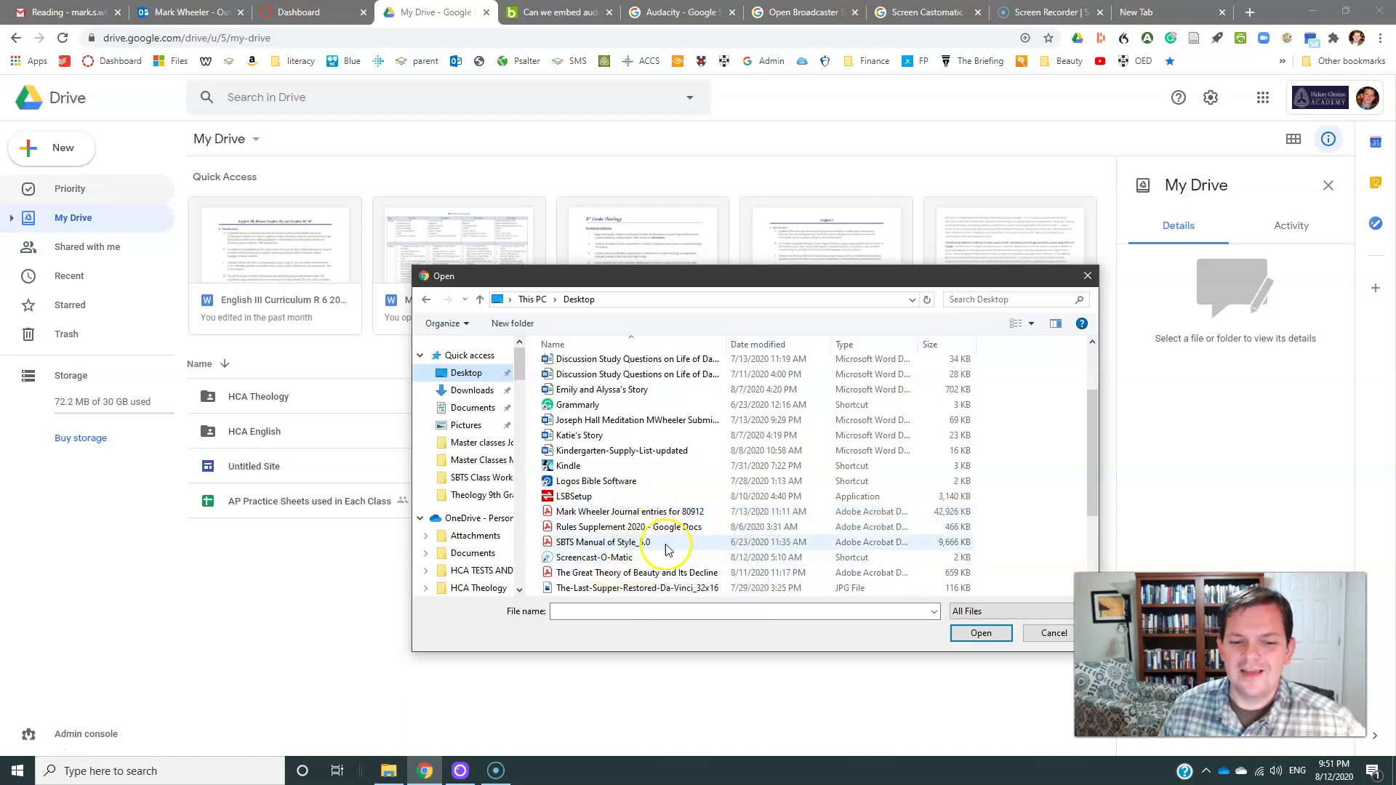
scroll(633, 567, down, 1)
scroll(641, 566, down, 2)
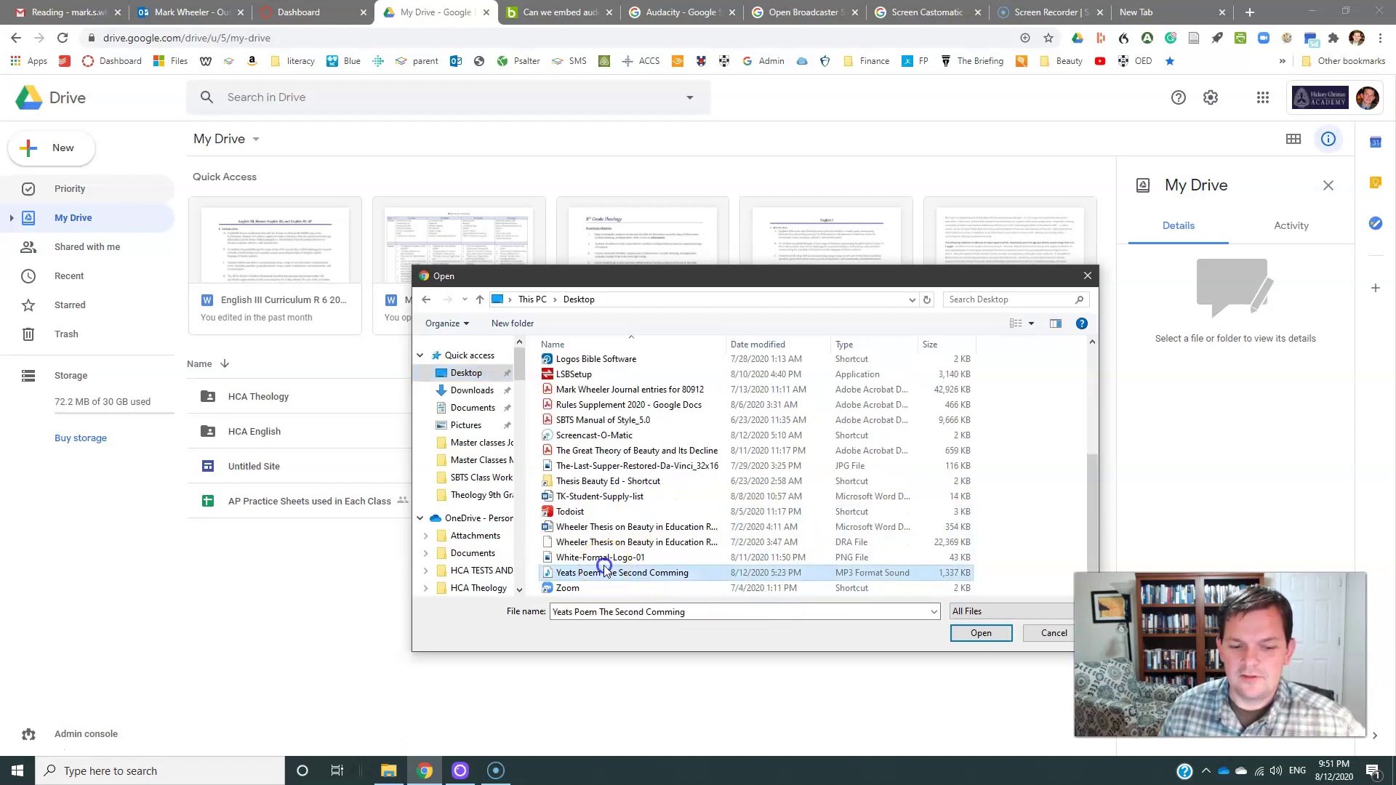
click(592, 572)
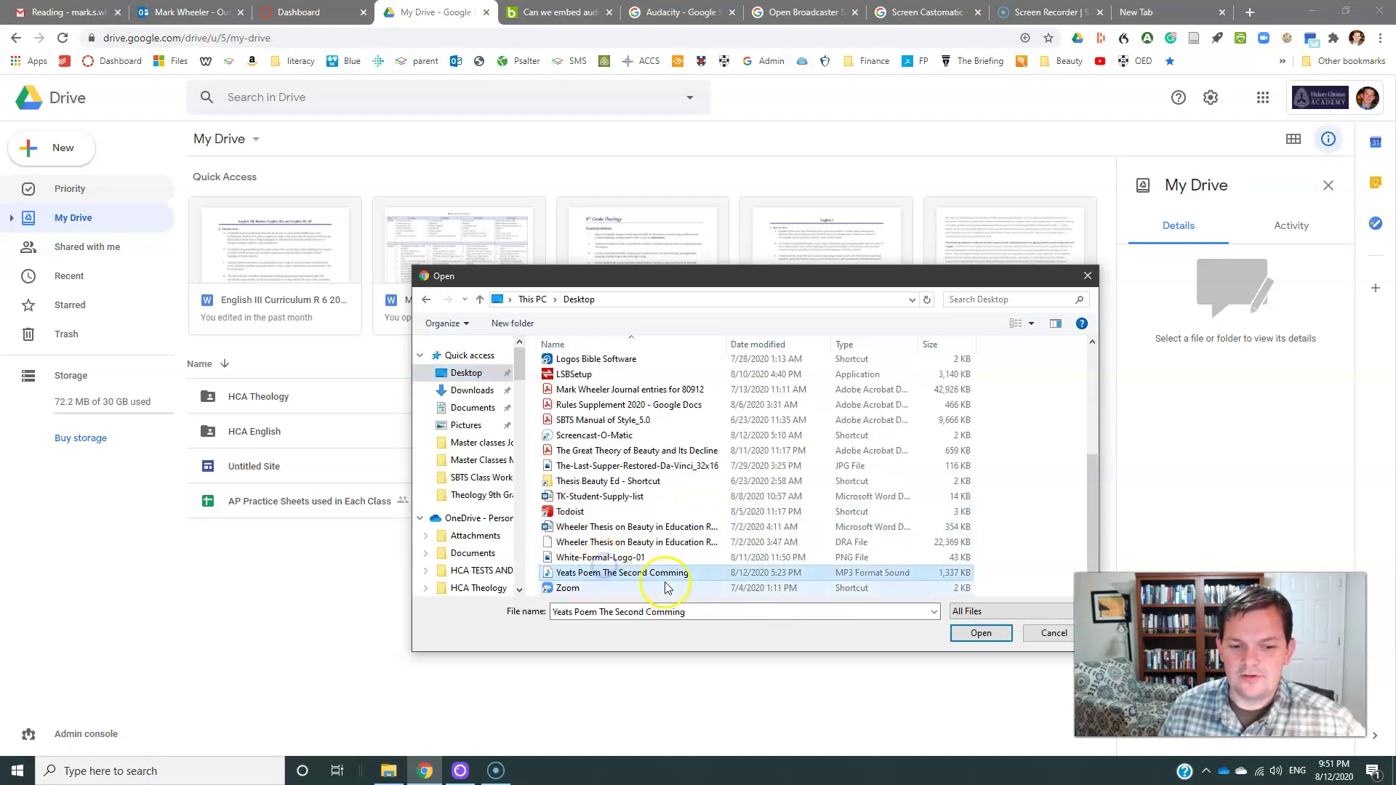
click(980, 633)
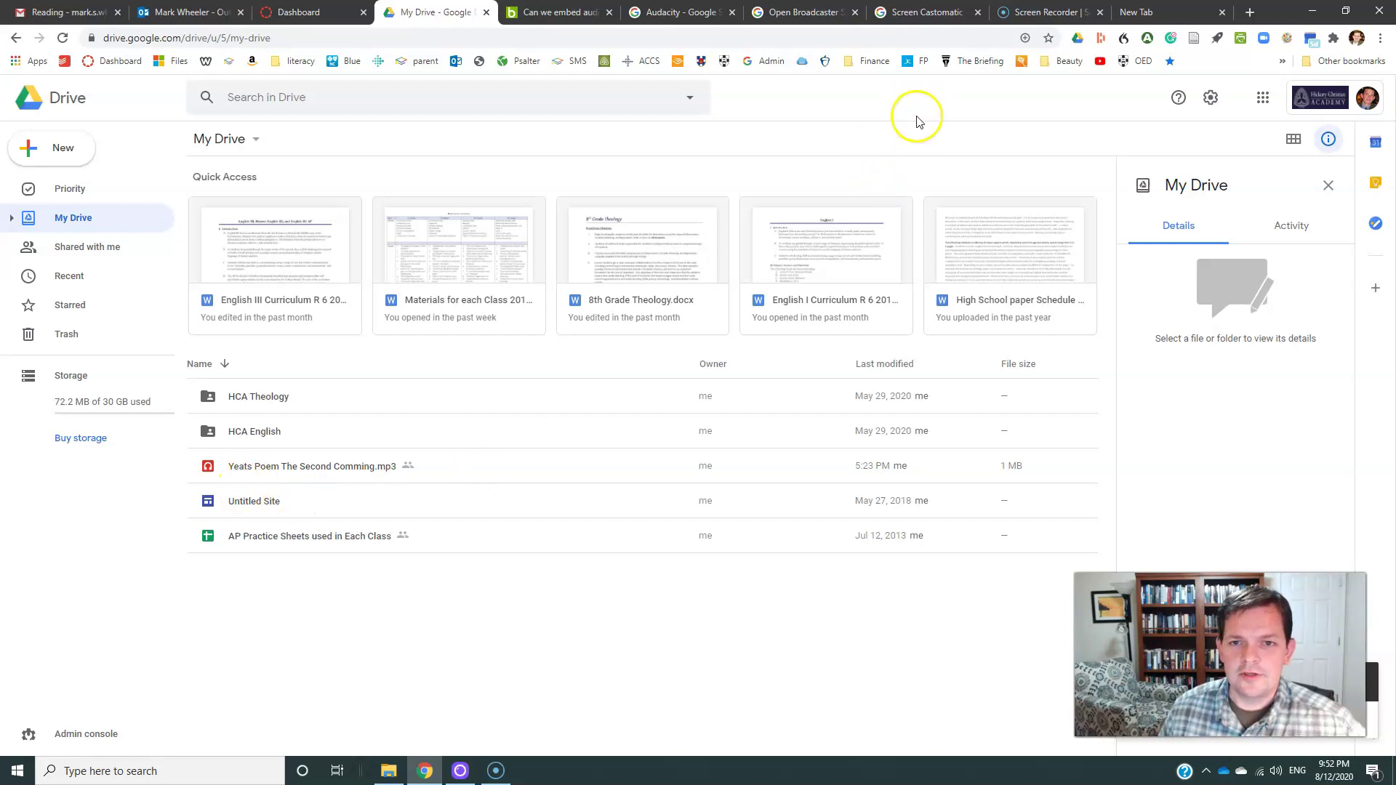
Switch to the Audacity - Google search results tab
click(702, 22)
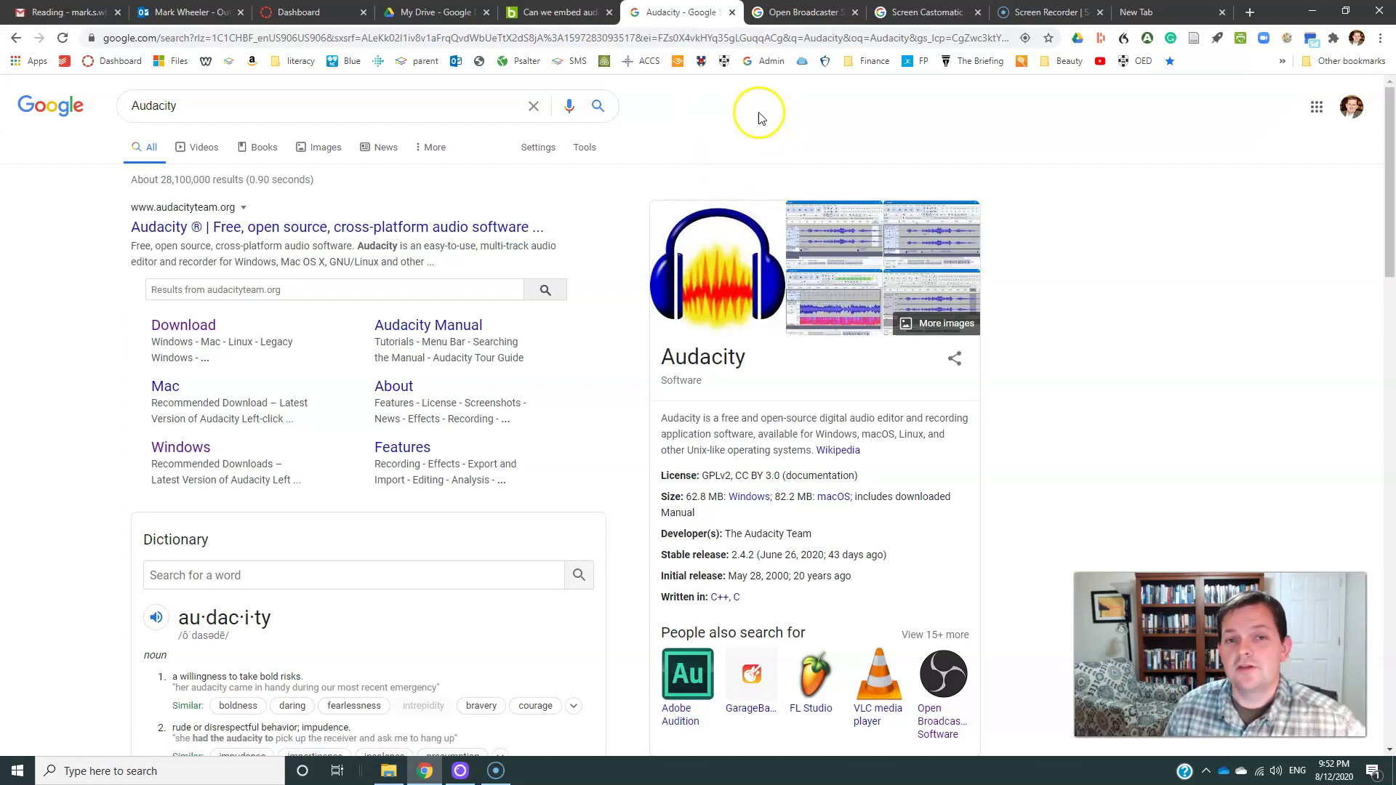
click(798, 15)
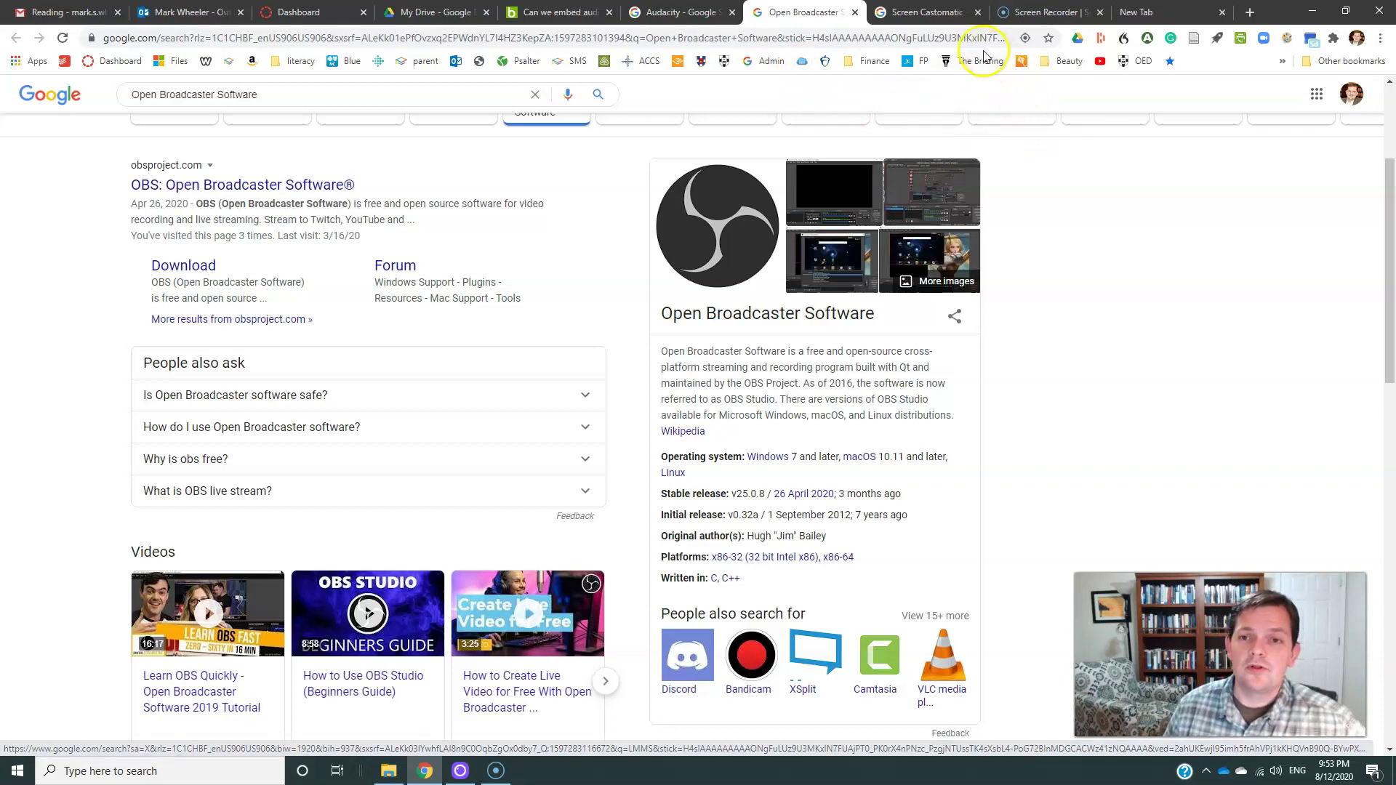
click(944, 15)
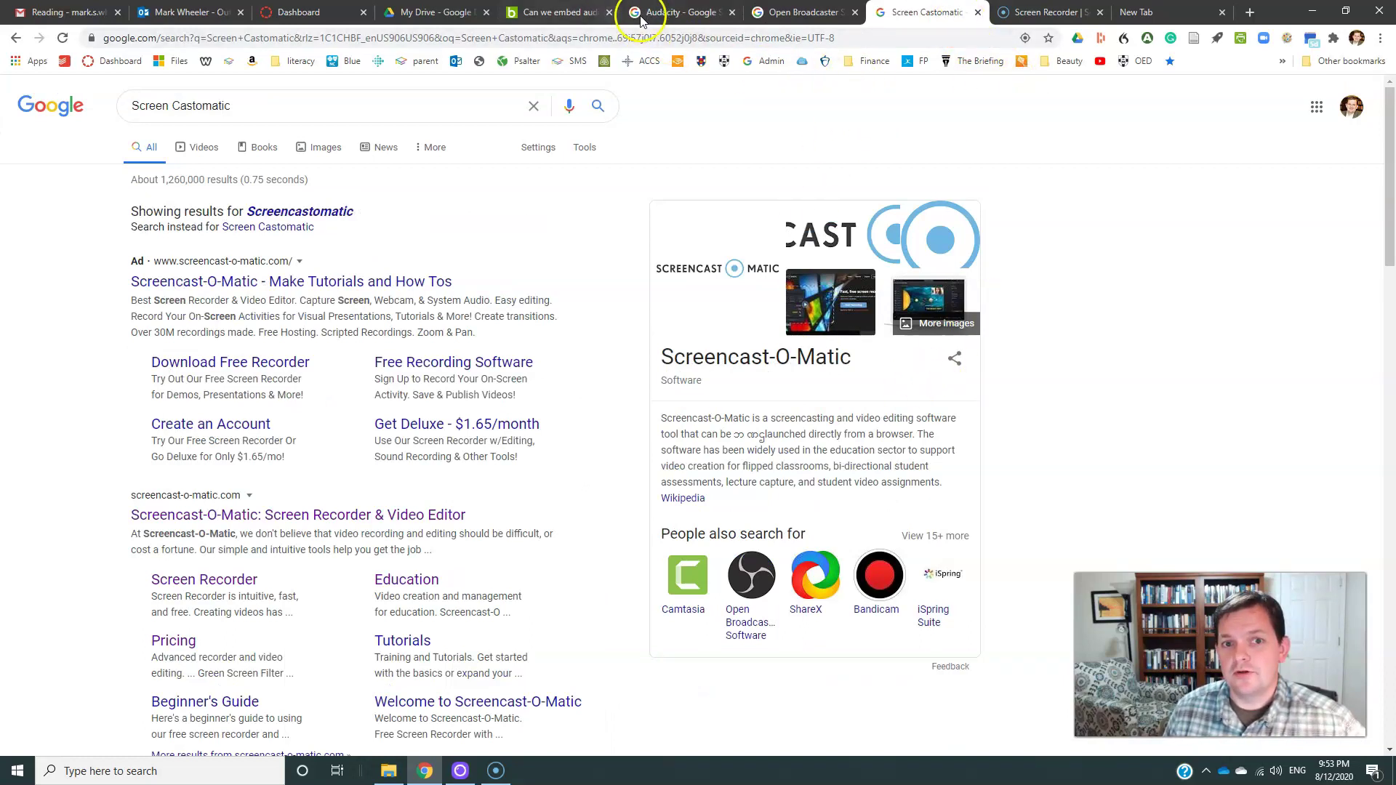
click(681, 16)
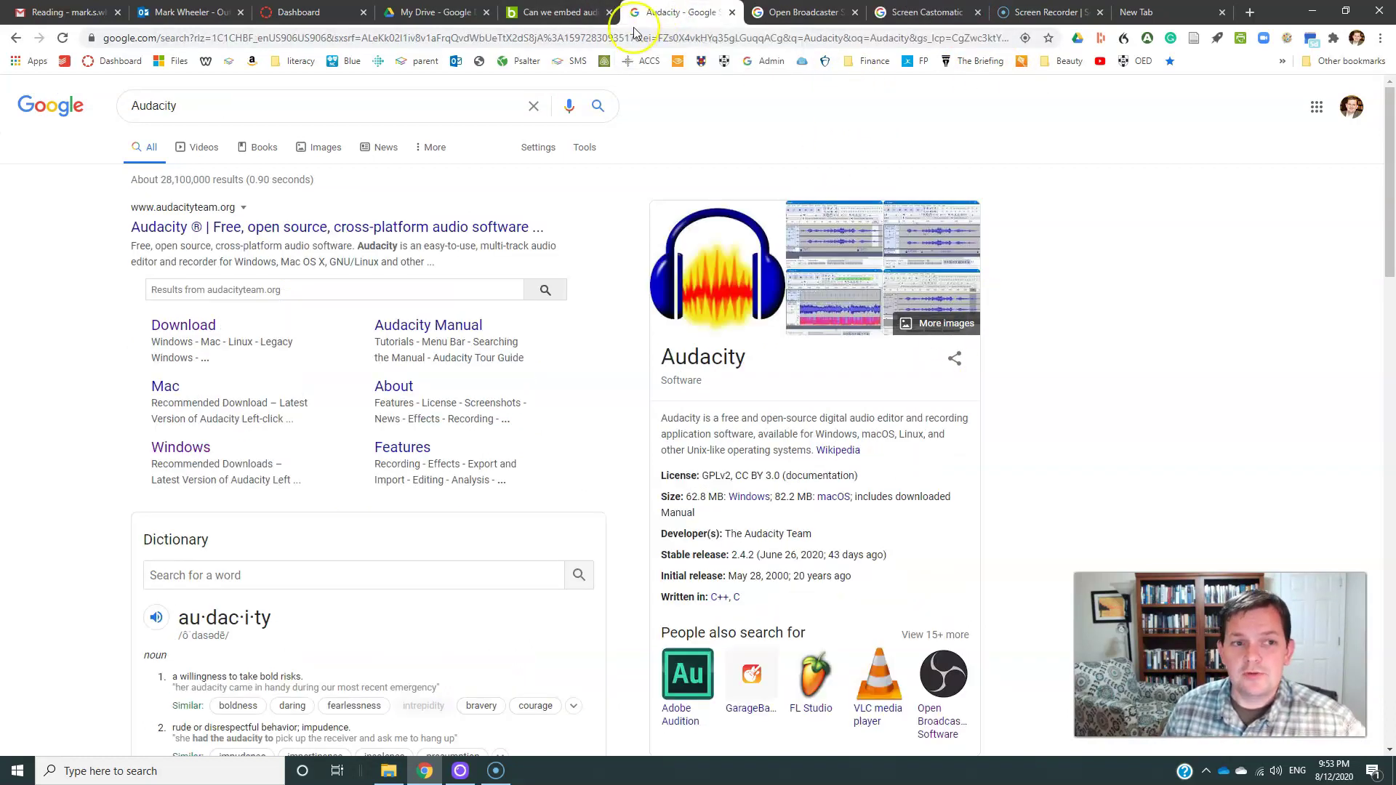
Return to the My Drive tab listing Yeats Poem The Second Comming.mp3
click(415, 15)
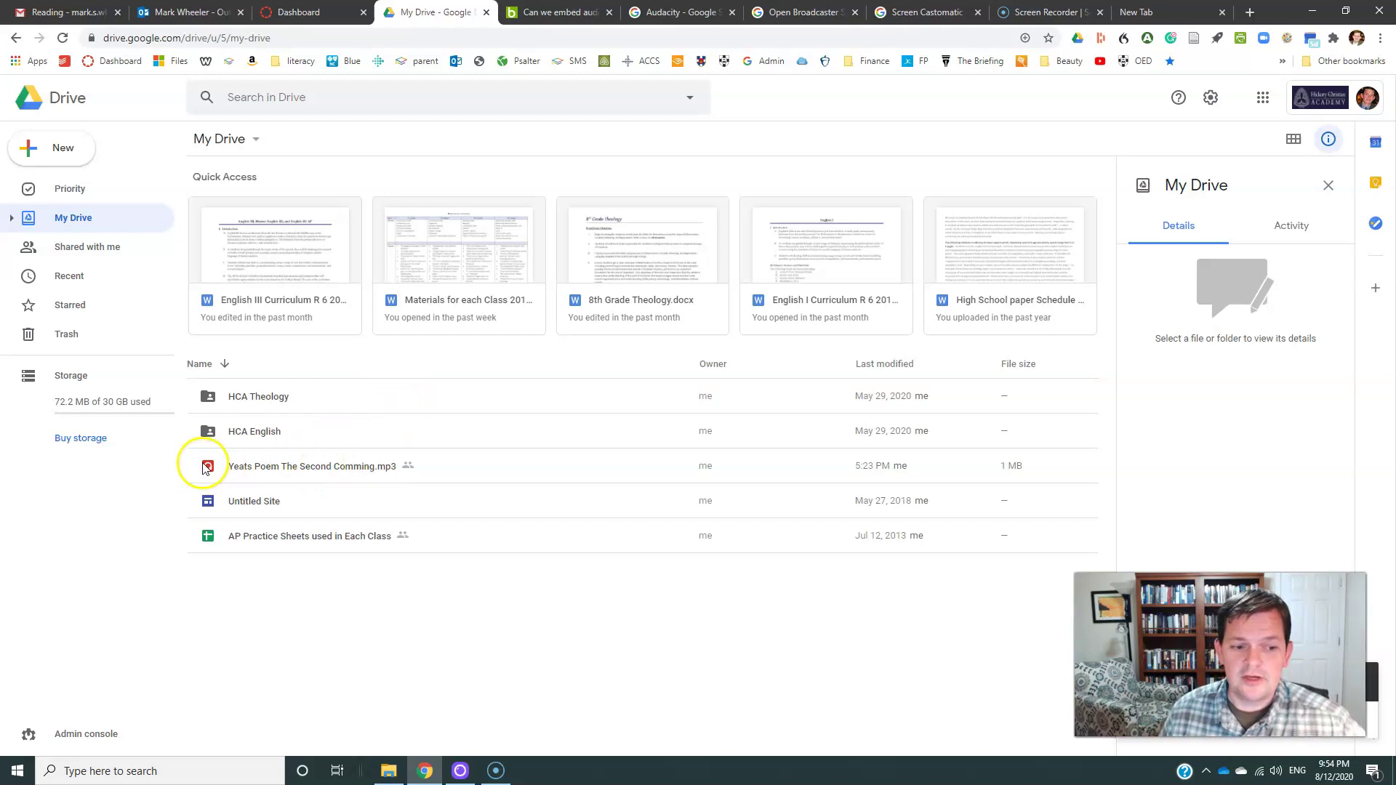
Select the Yeats mp3 and view its Activity history showing today's 9:51 PM upload
click(277, 469)
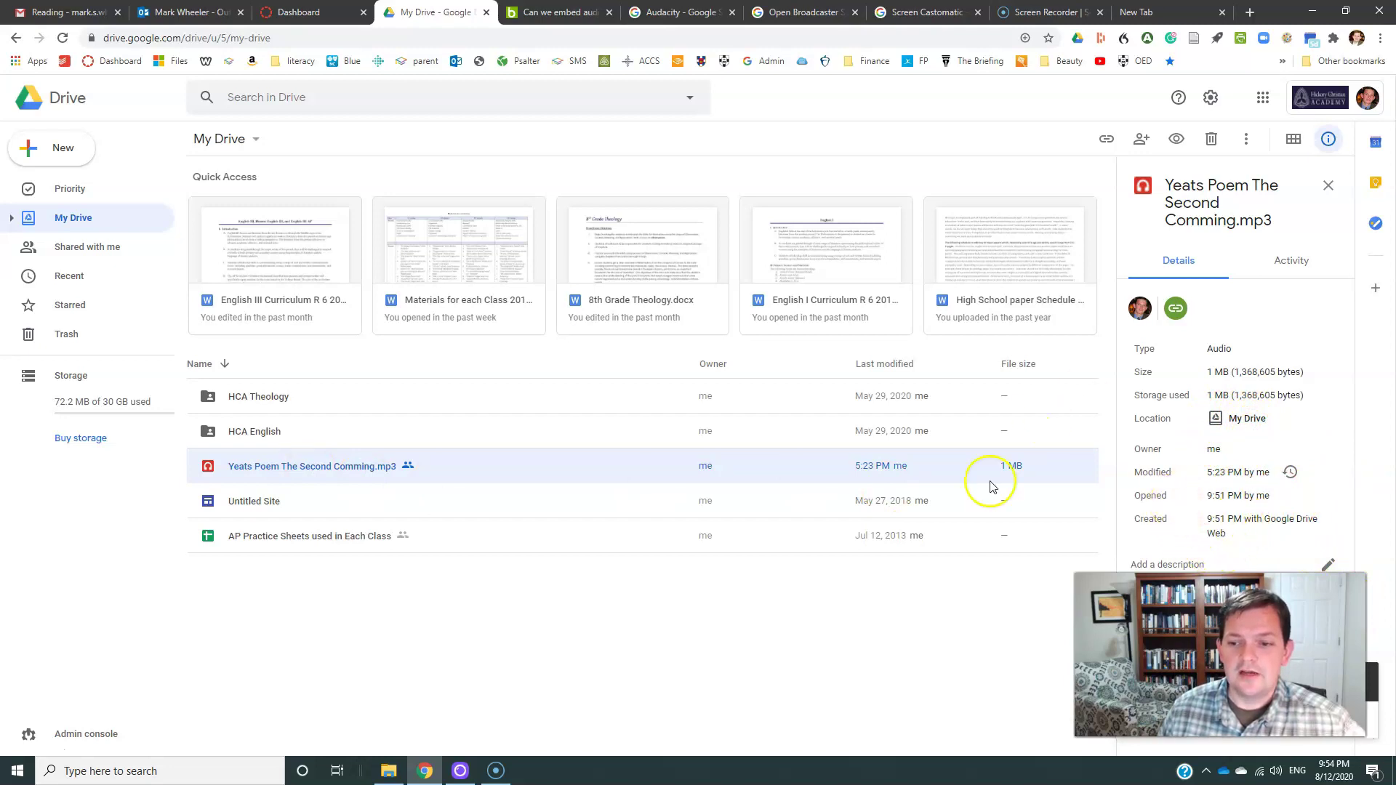
click(1285, 257)
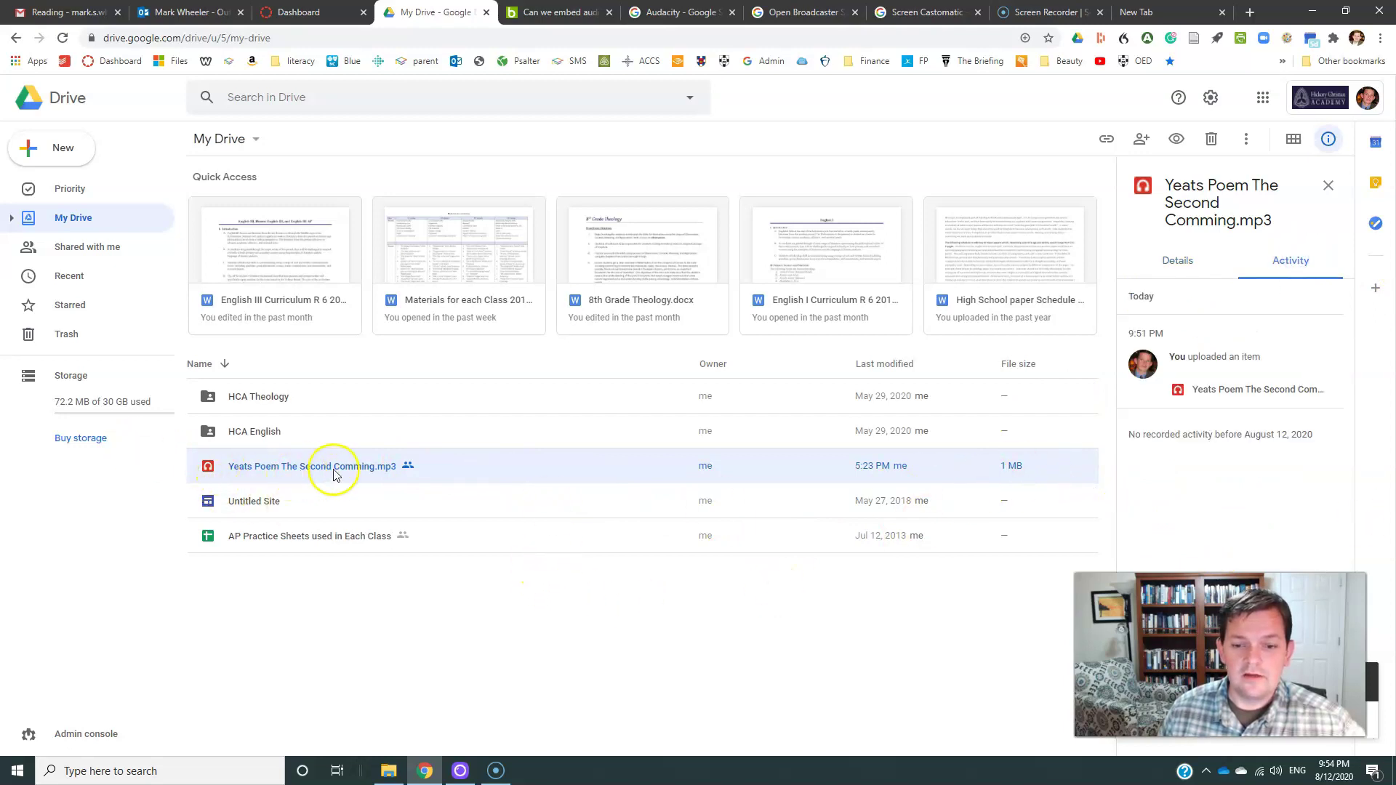
Preview the Yeats mp3 in Drive, playing it briefly and then pausing
double_click(295, 467)
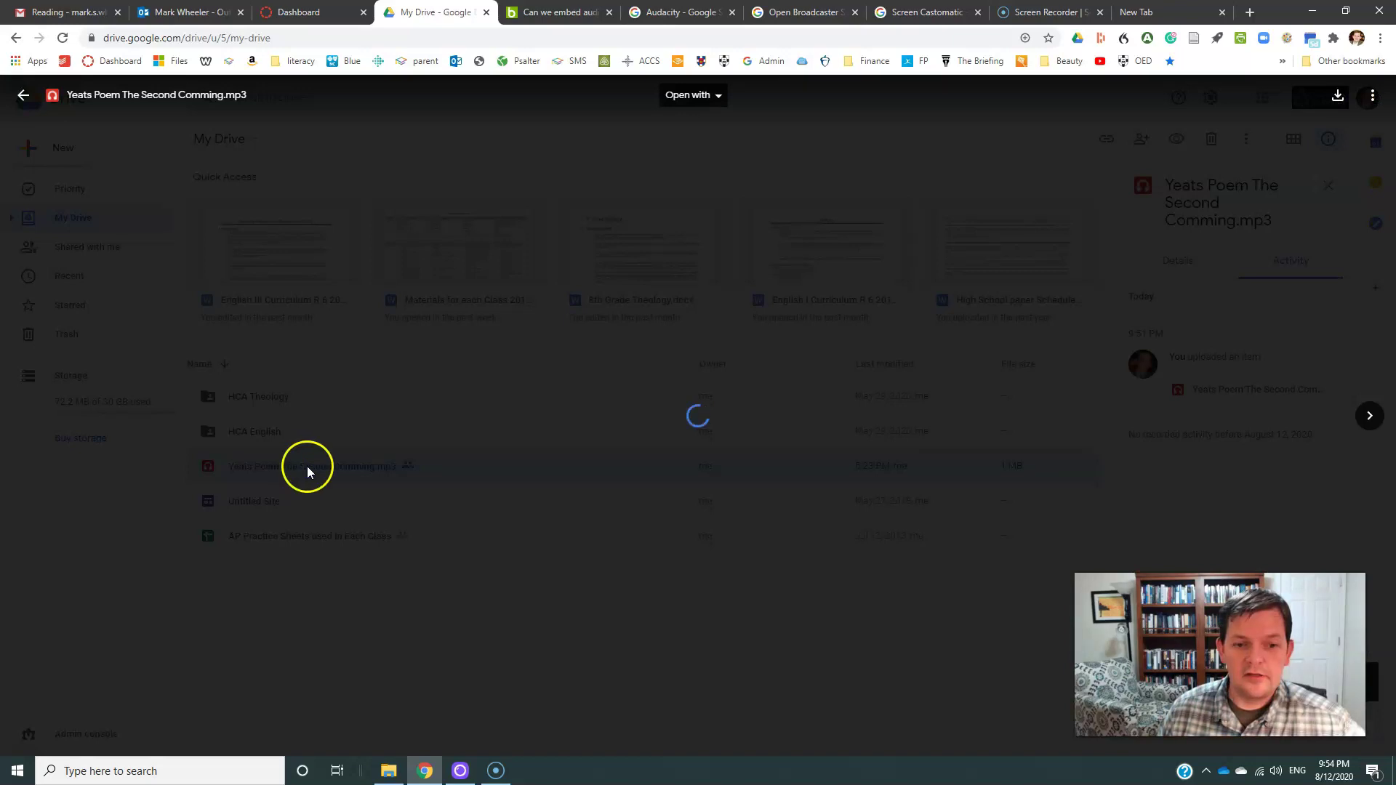
click(595, 343)
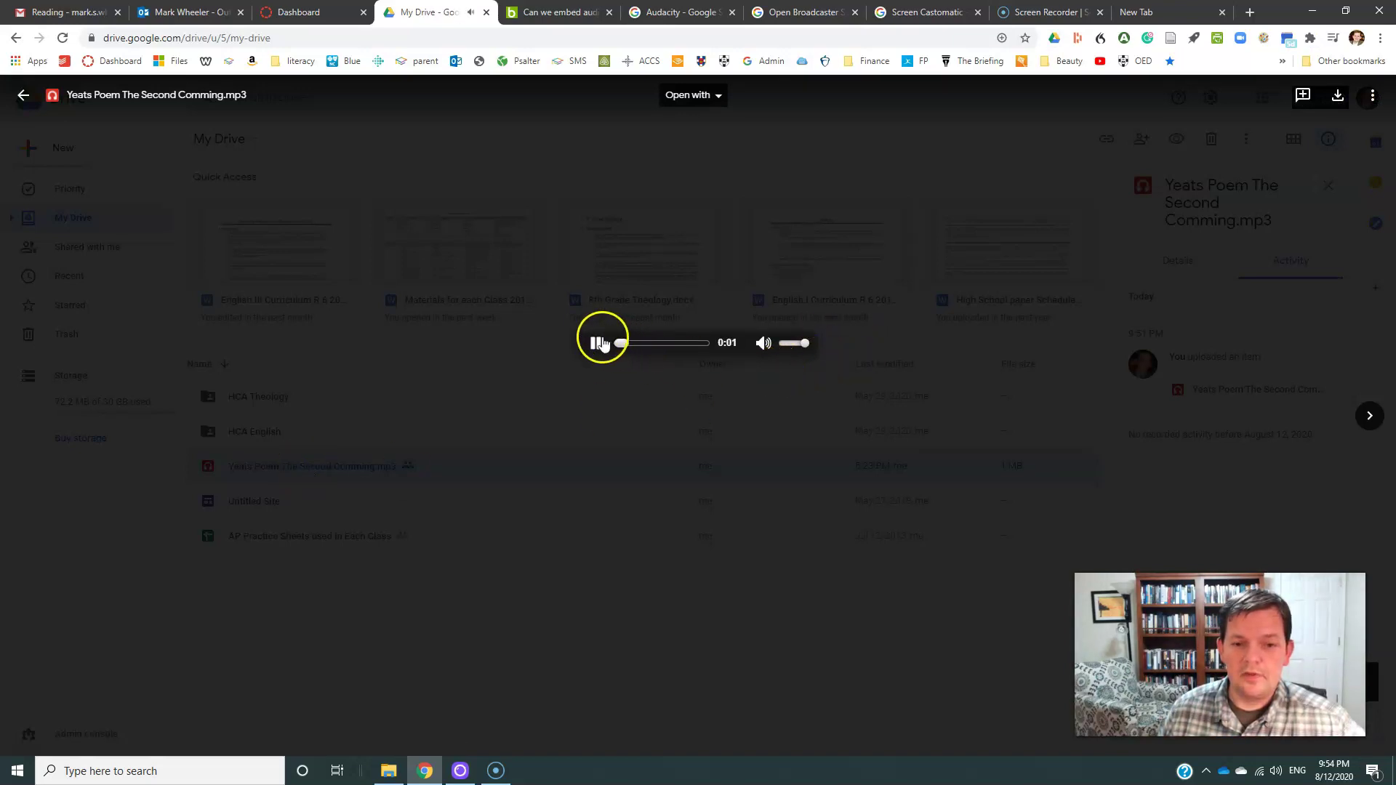
click(596, 342)
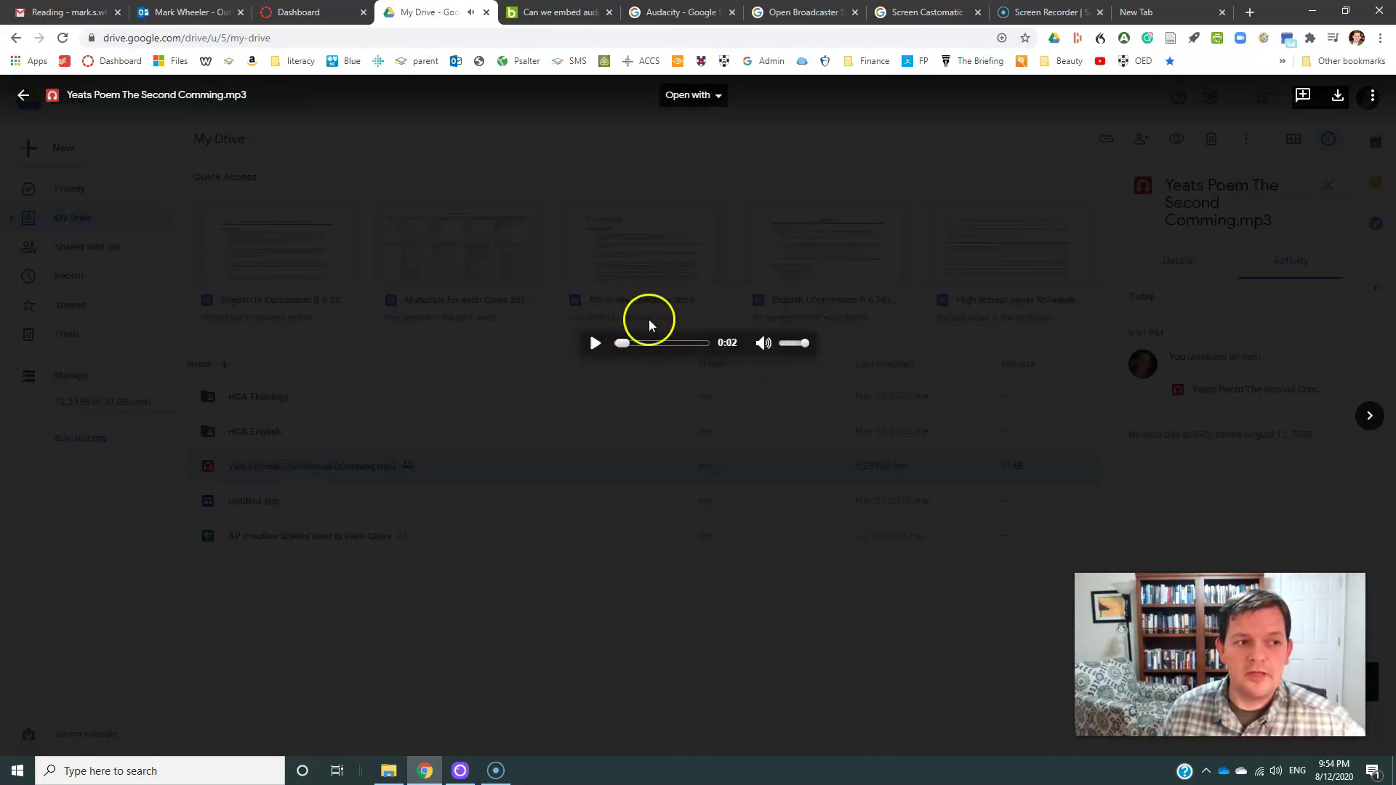
Bring up the preview's three-dot More actions menu
click(1369, 95)
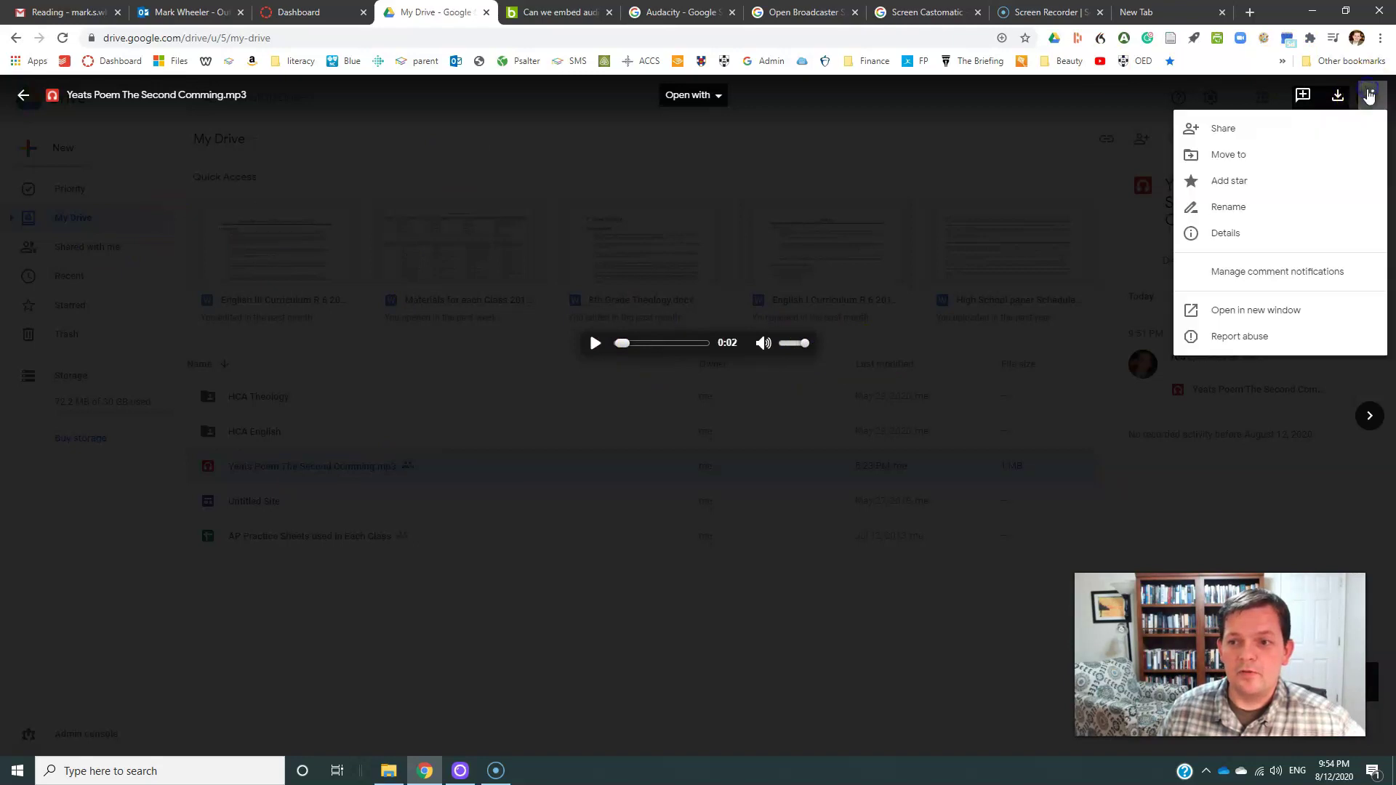
click(1202, 95)
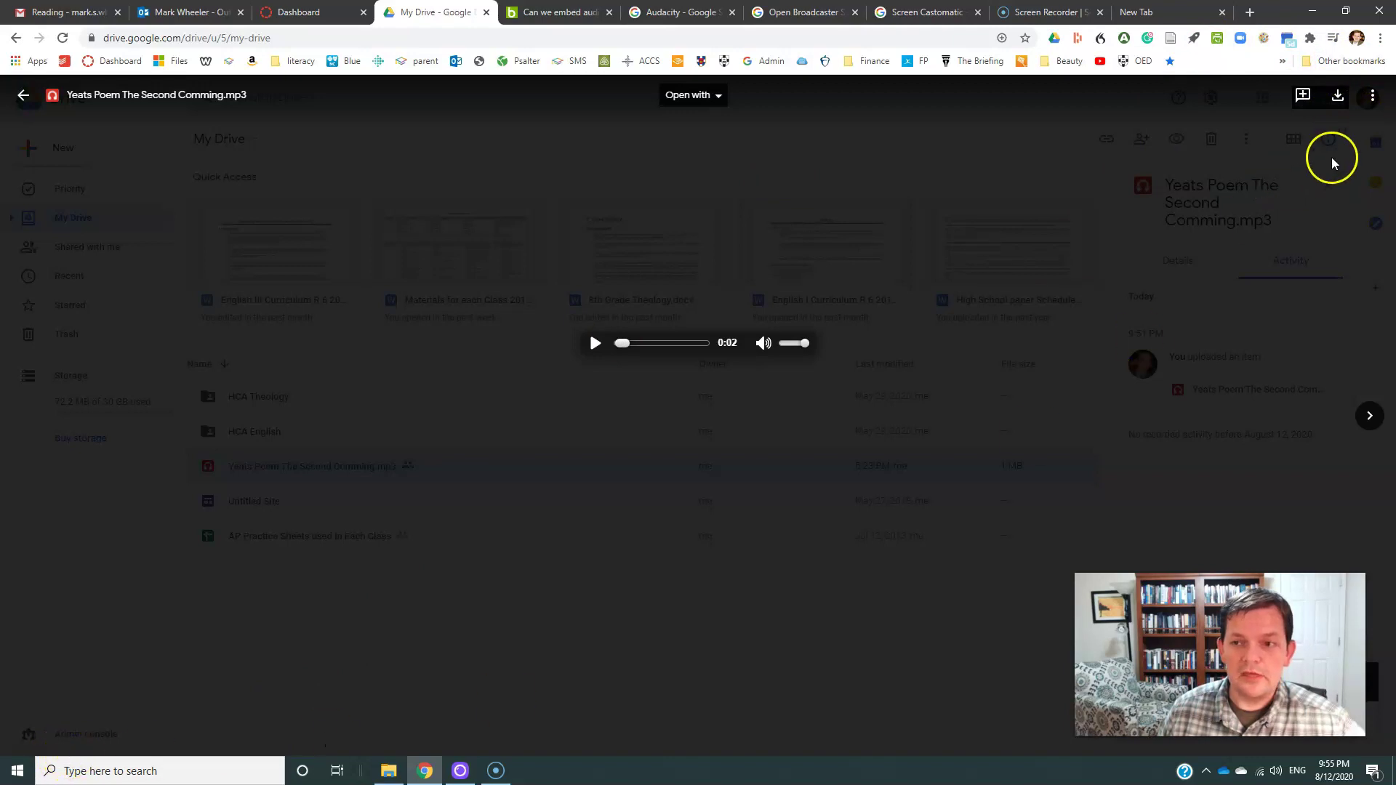
click(1372, 96)
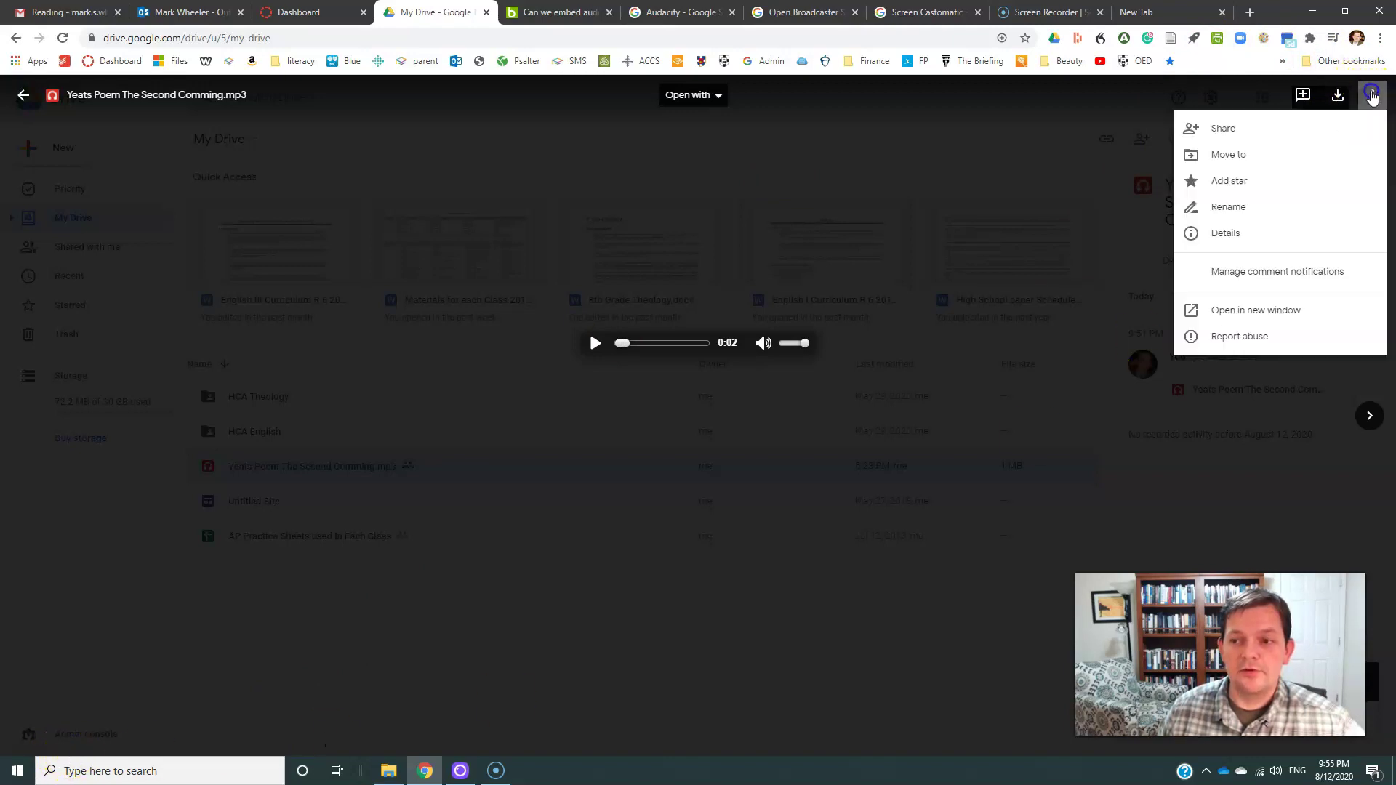
In the Yeats mp3's Share settings, change link access to Anyone with the link
click(1206, 126)
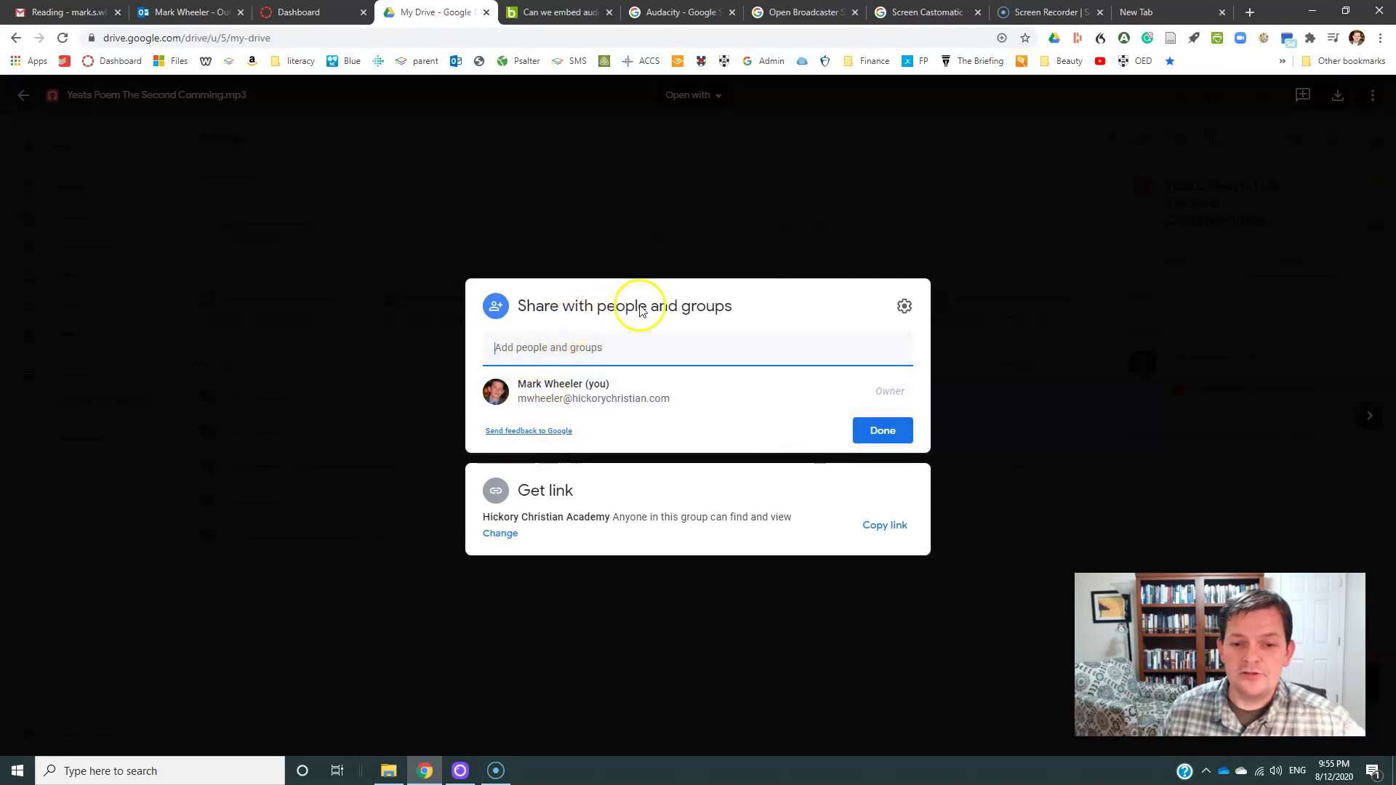
click(494, 534)
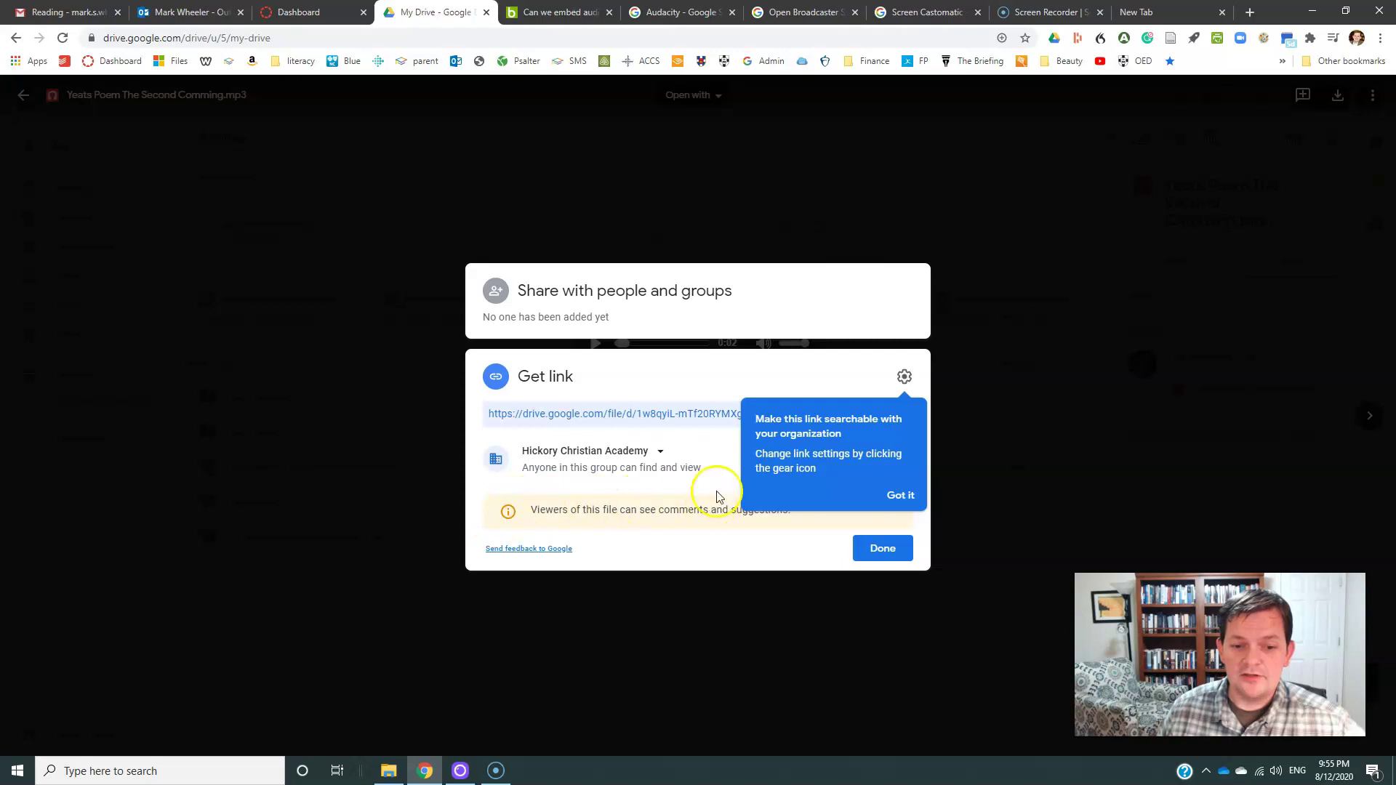
click(676, 416)
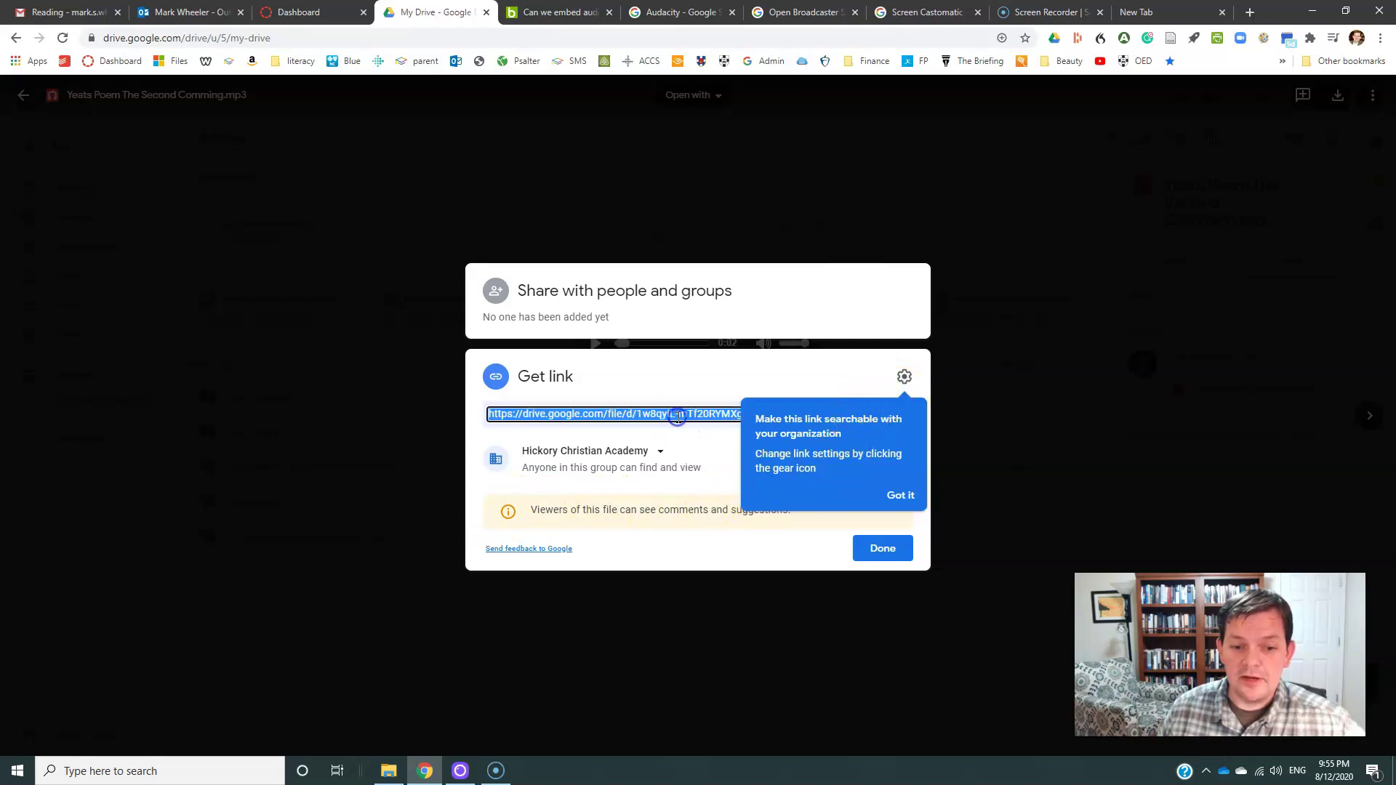
click(658, 450)
click(658, 451)
click(658, 451)
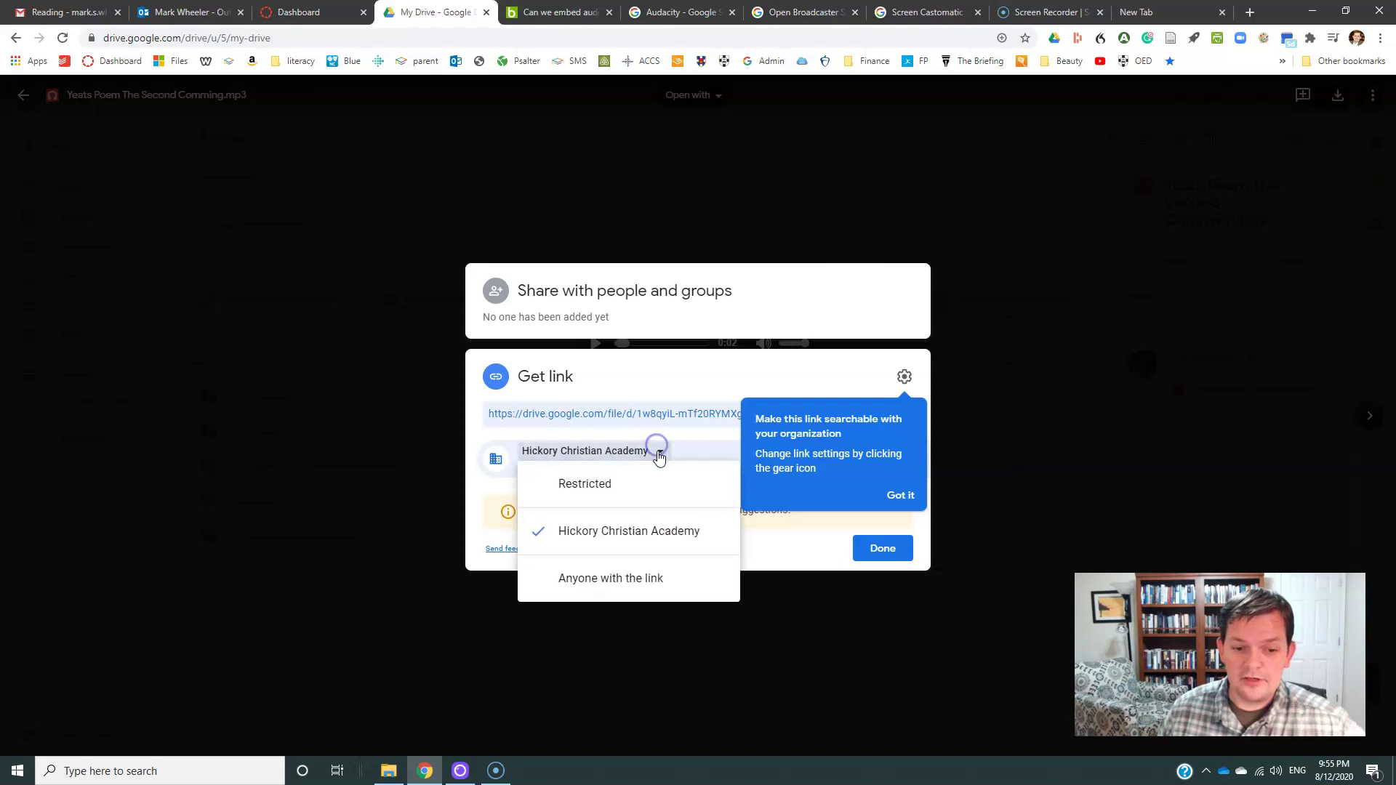
click(634, 579)
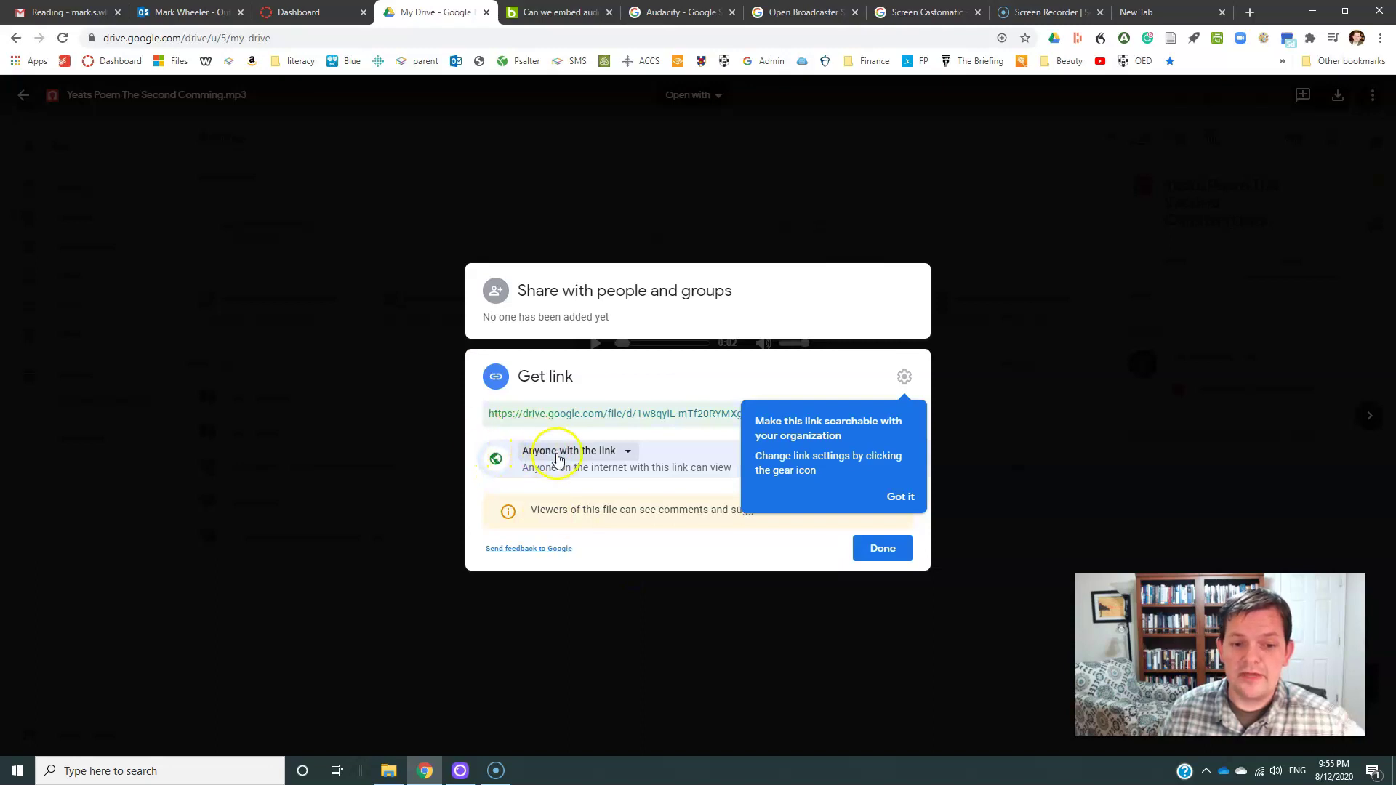
click(901, 496)
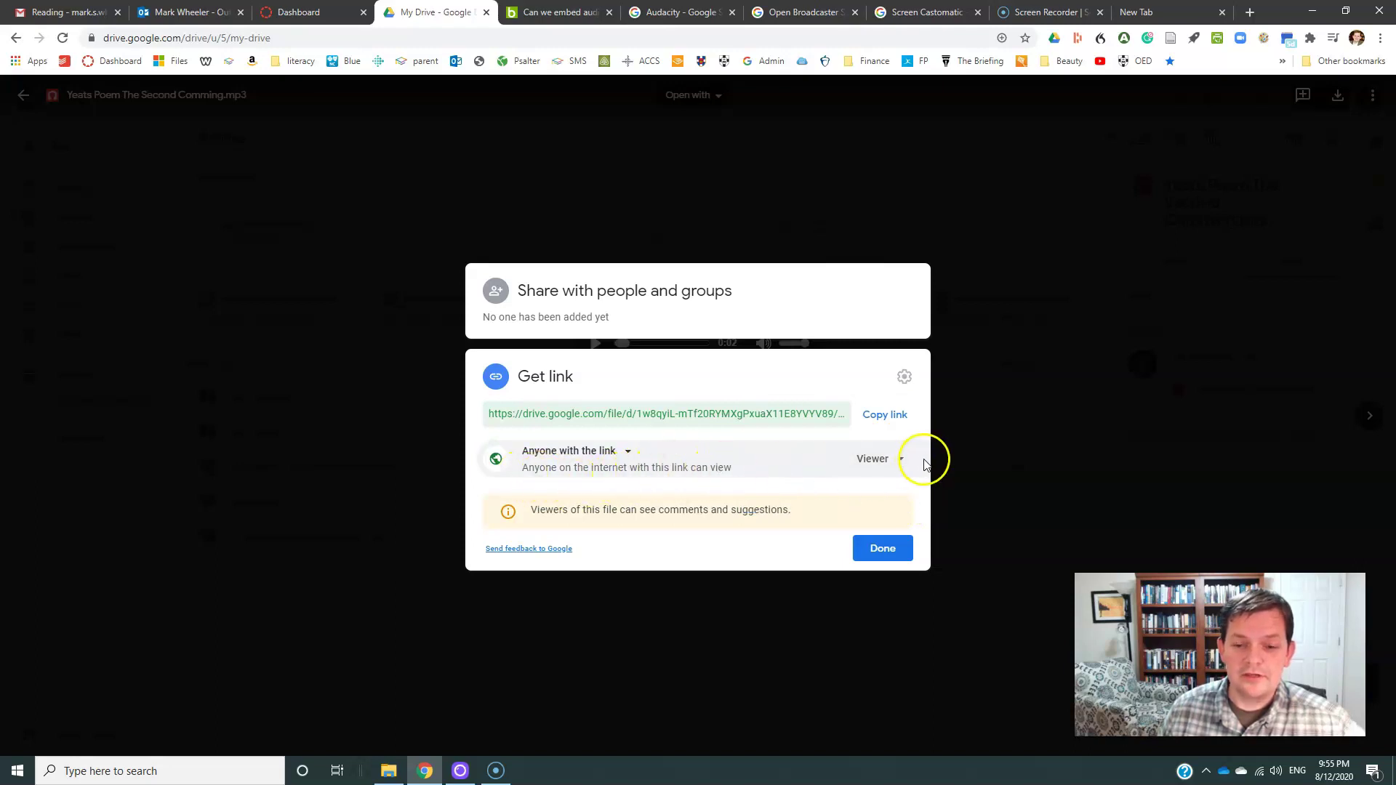
Make link holders Commenters, copy the shareable link, and go to the Canvas Dashboard
click(902, 459)
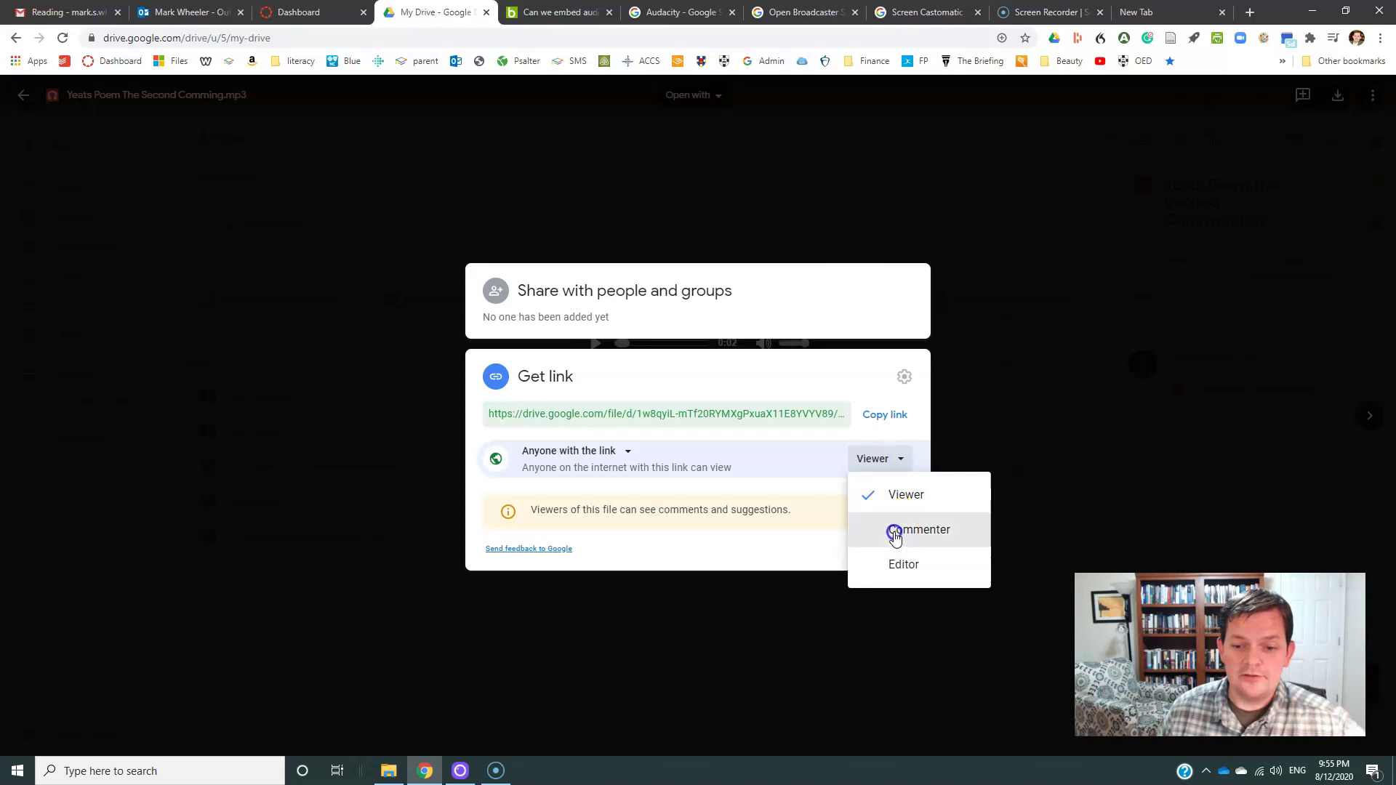
click(895, 529)
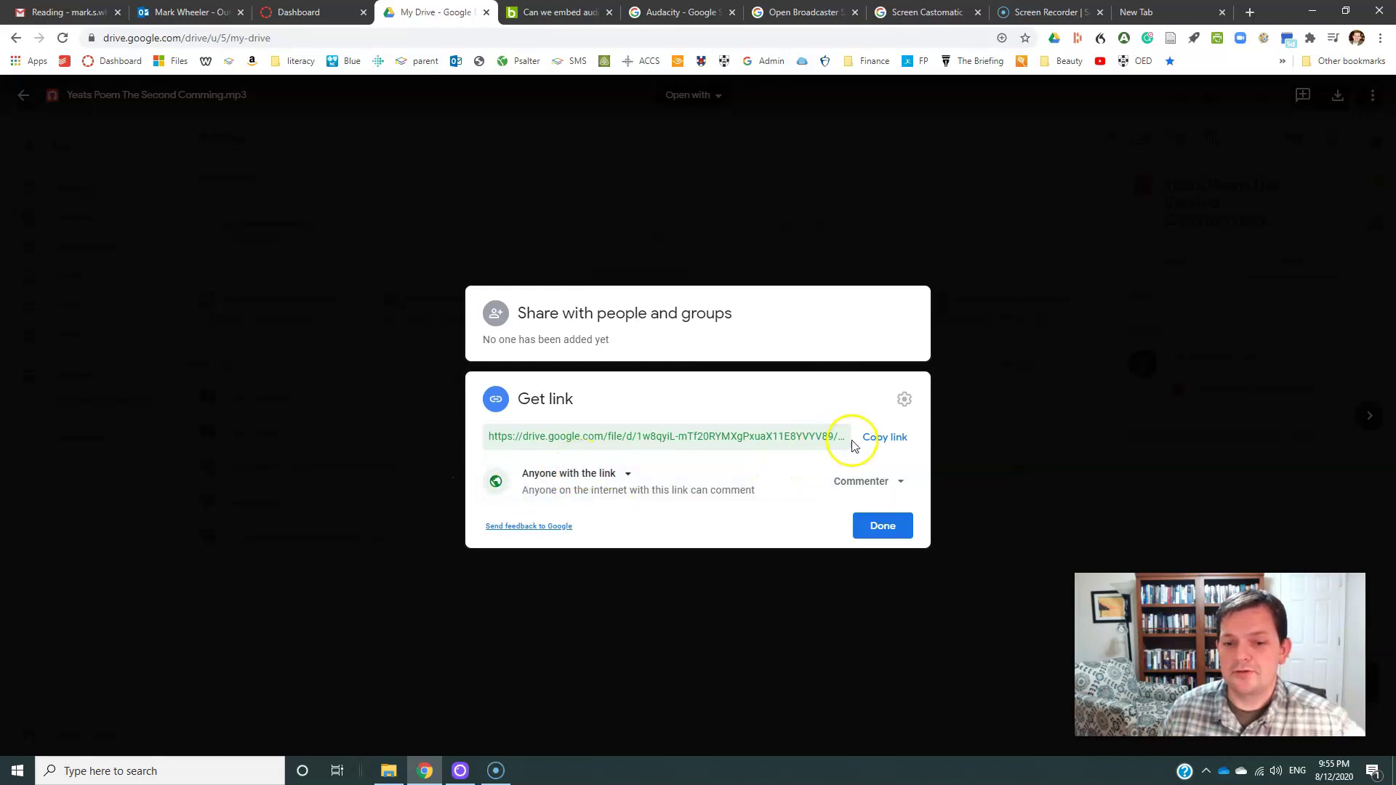
click(879, 441)
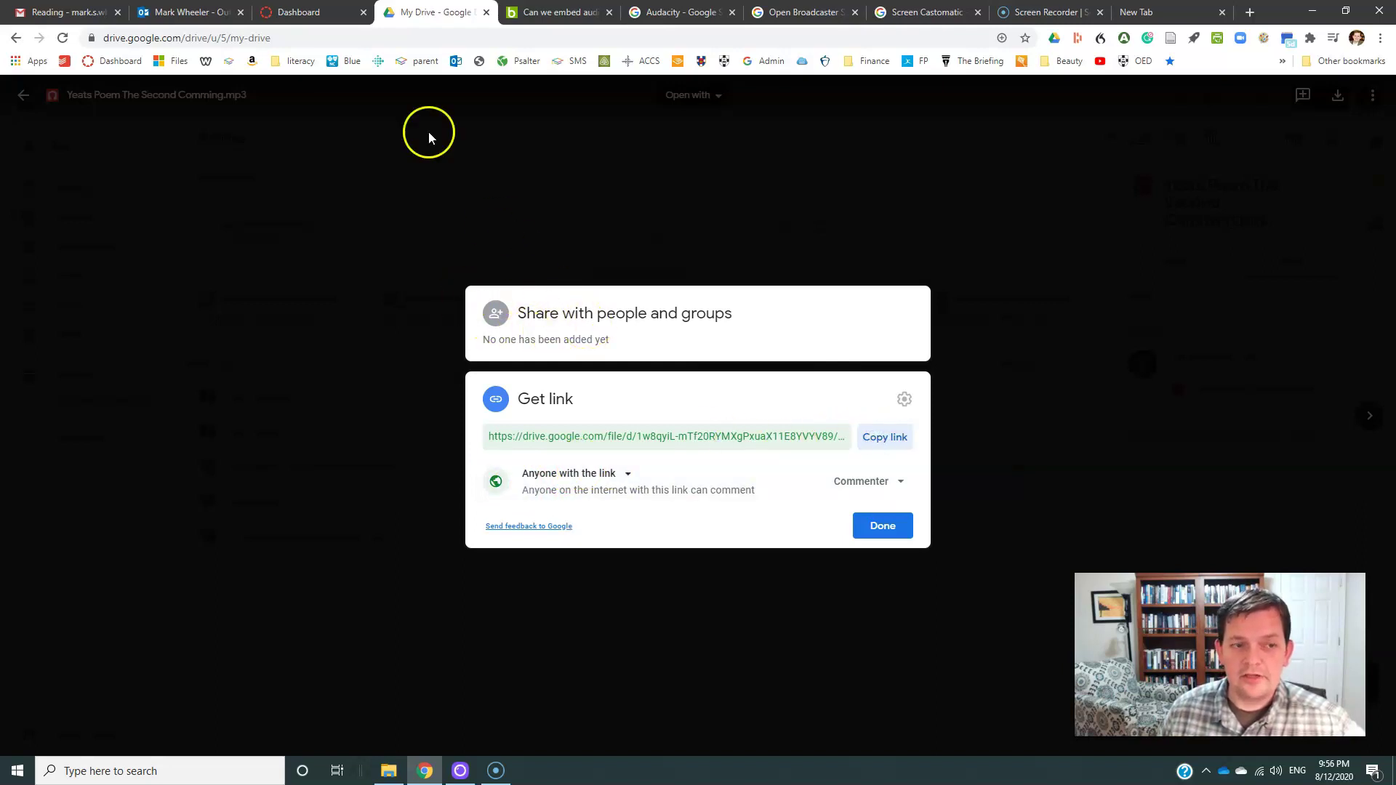
click(320, 13)
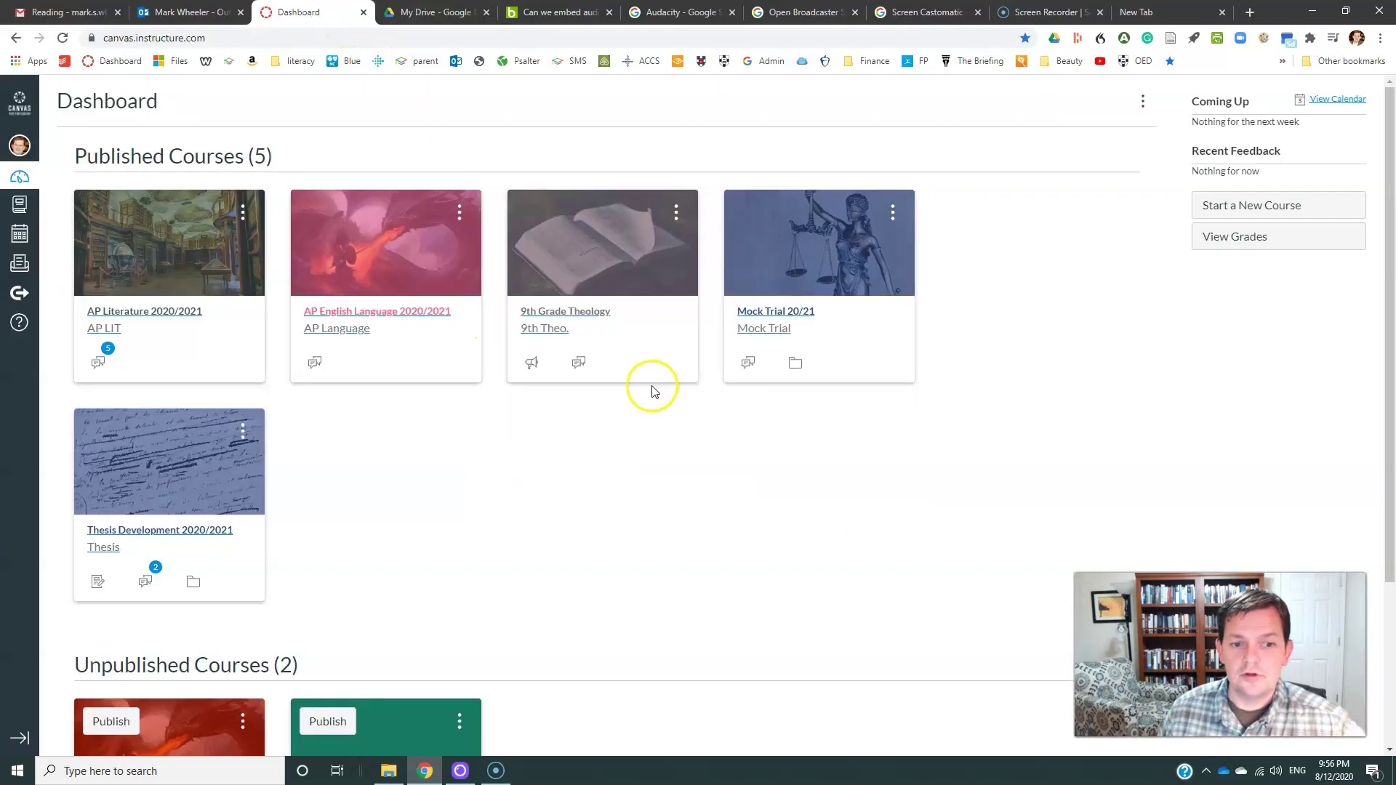
Open the 9th Grade Theology course and its Calendar, scrolled to late August 2020
click(545, 314)
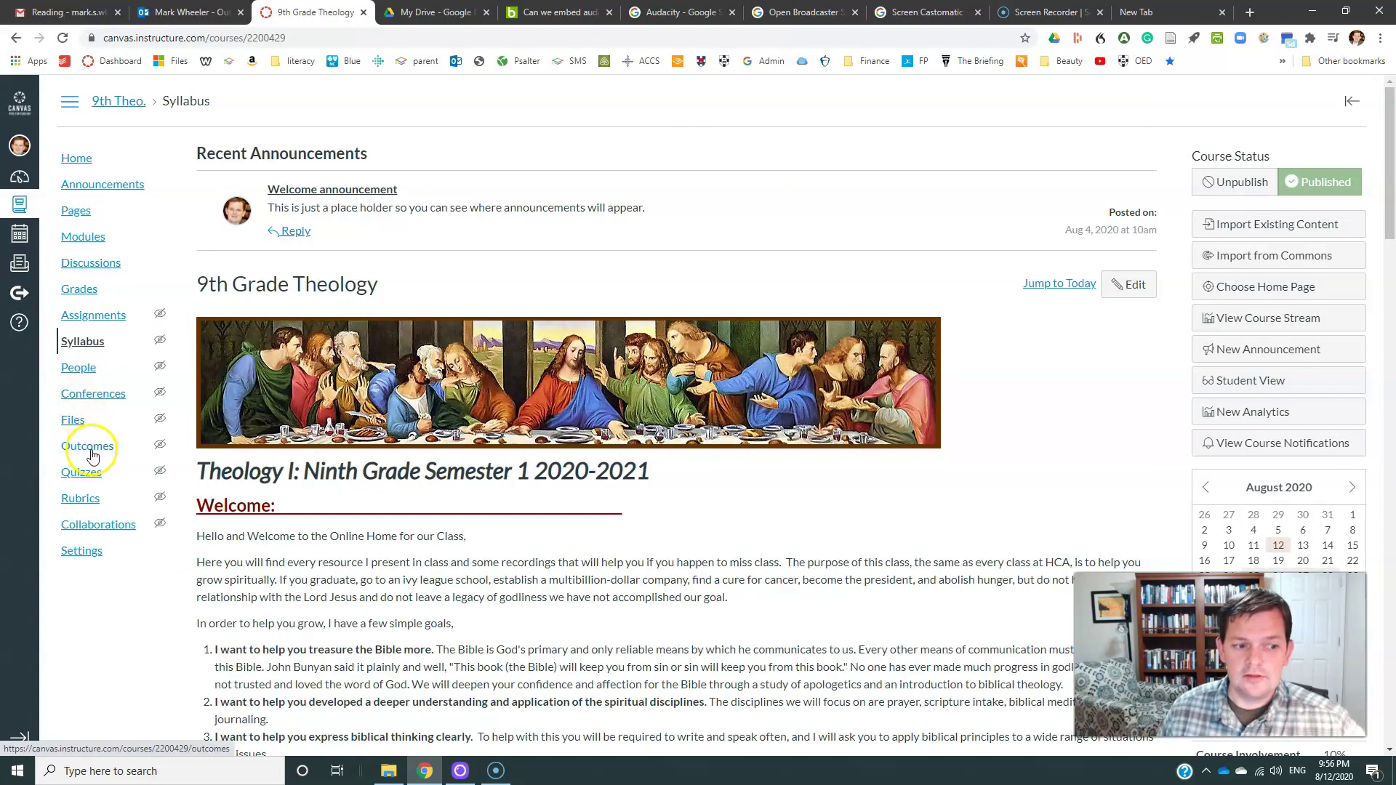
click(19, 242)
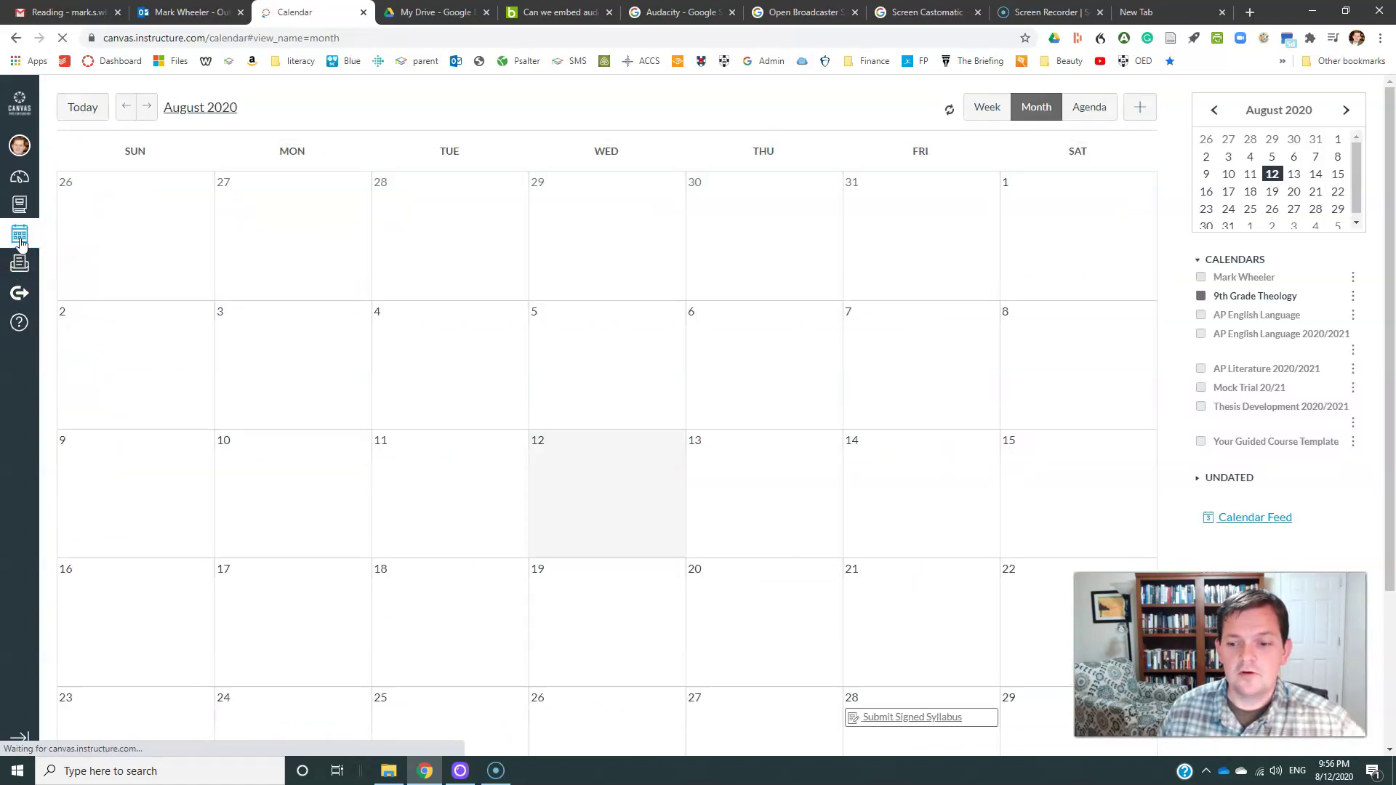
scroll(652, 535, down, 2)
scroll(652, 535, down, 1)
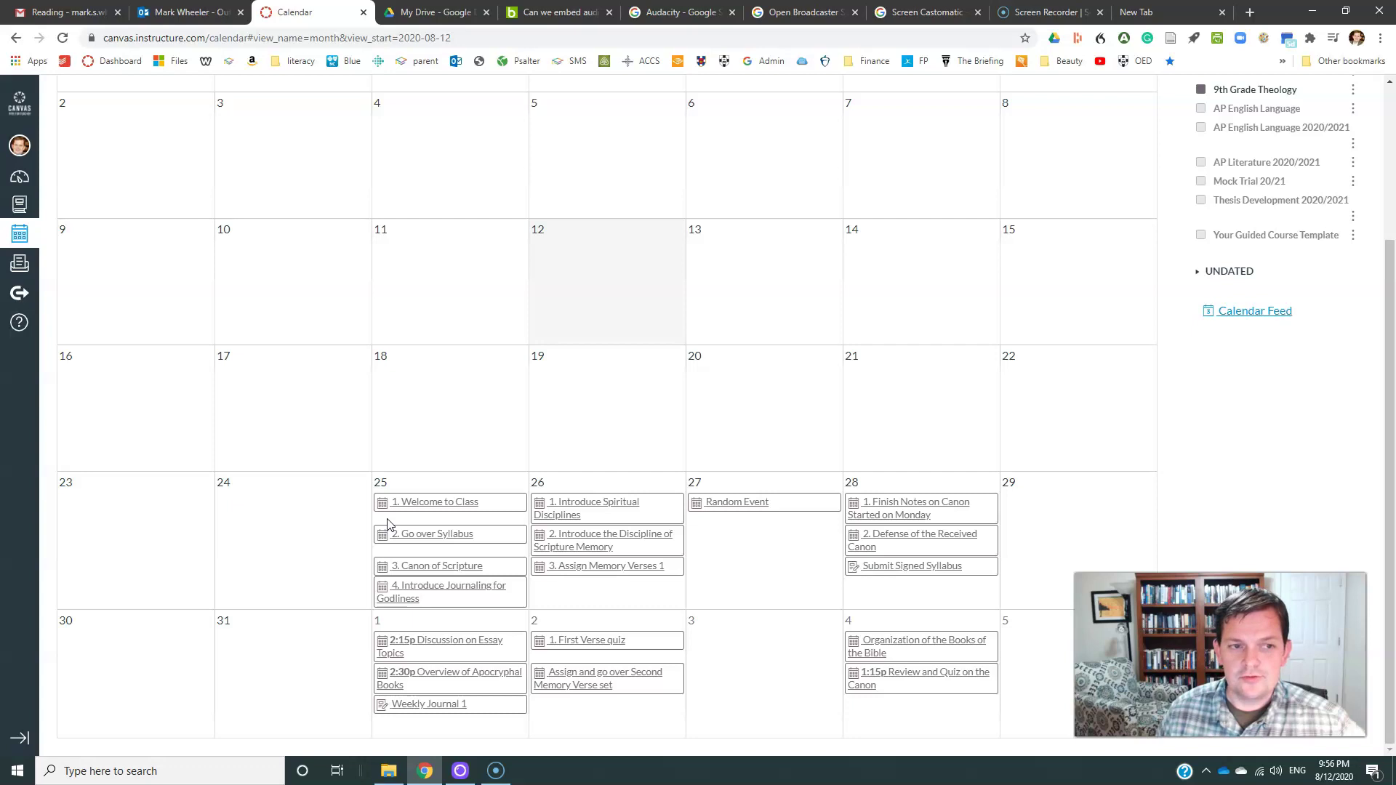
Create an August 25 event titled 'Audio from Class 8/25' and open its More Options page
click(388, 520)
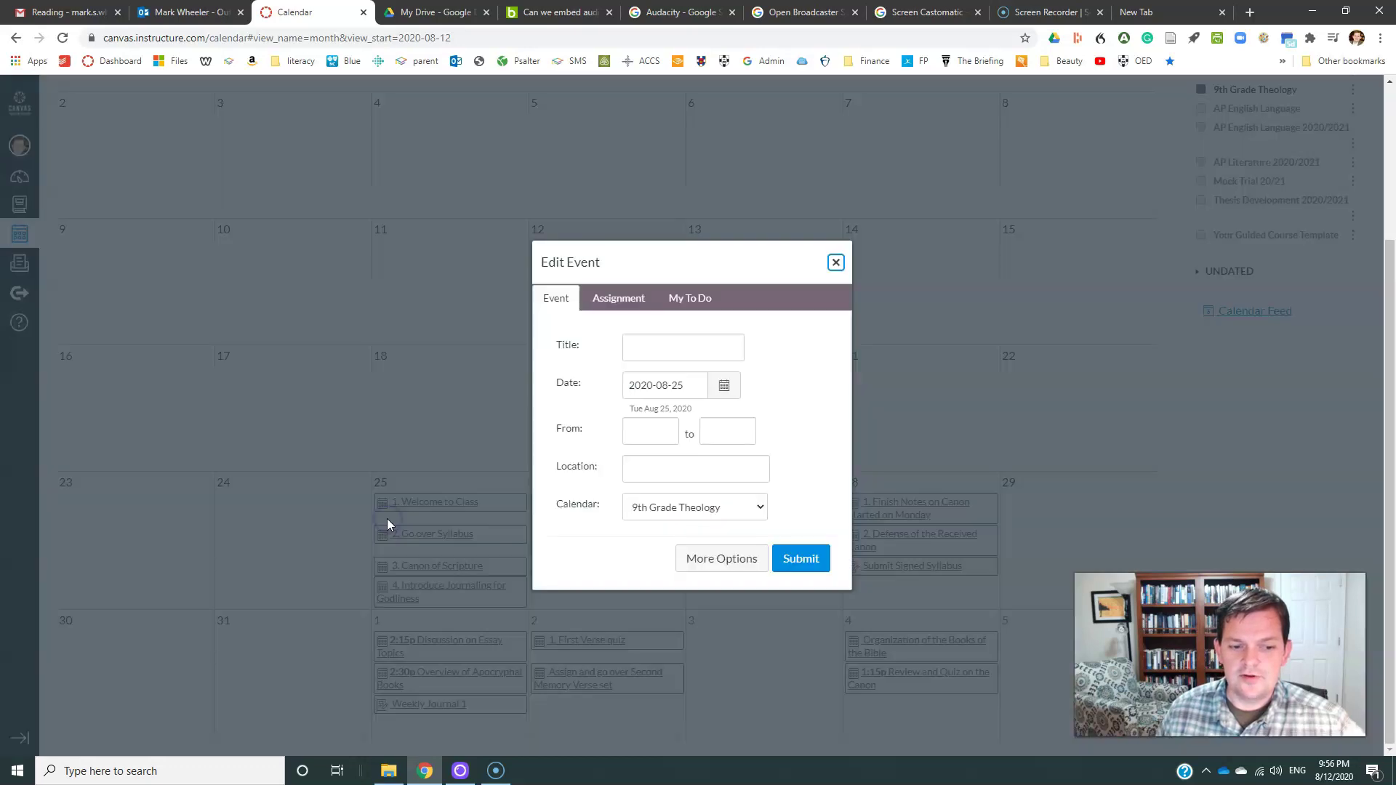
click(659, 346)
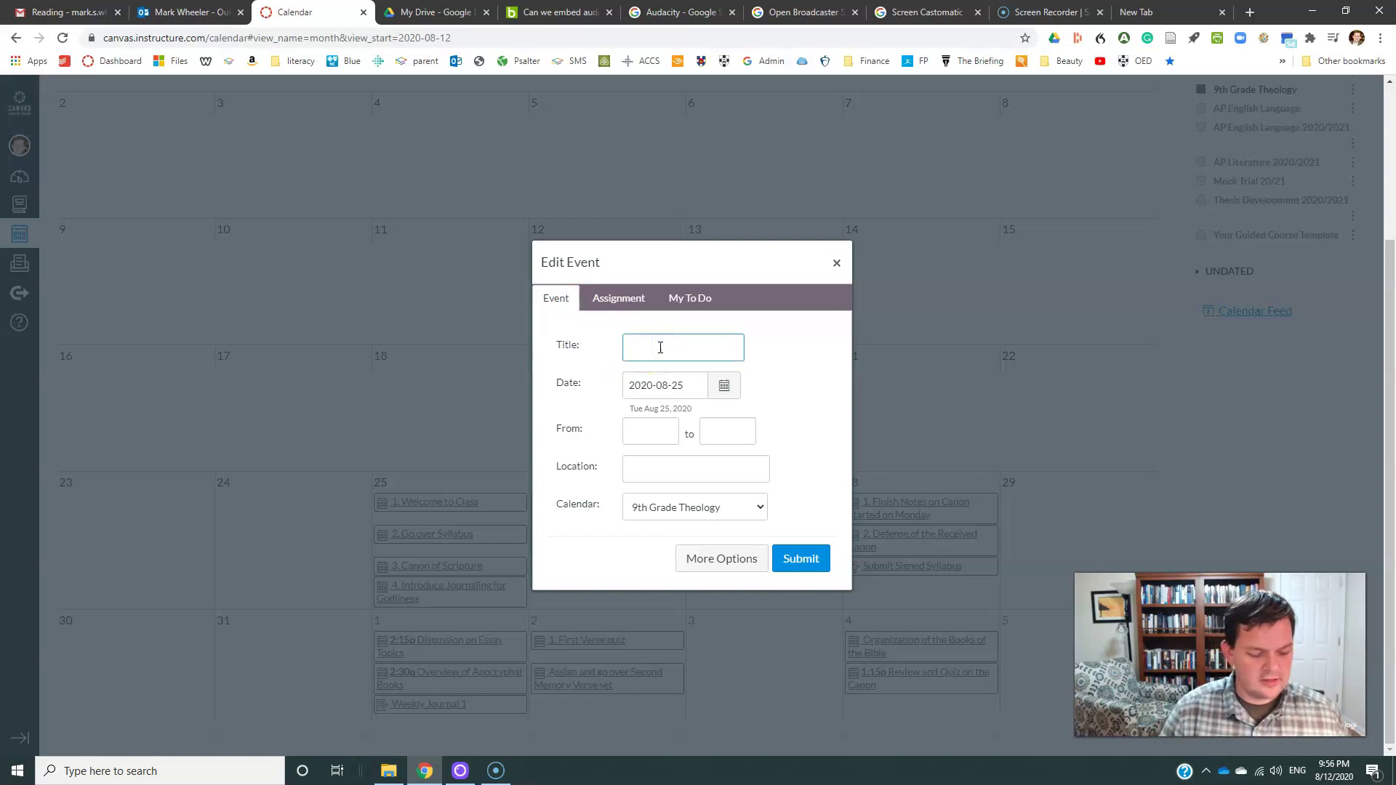
text(Audio from Class 8/25)
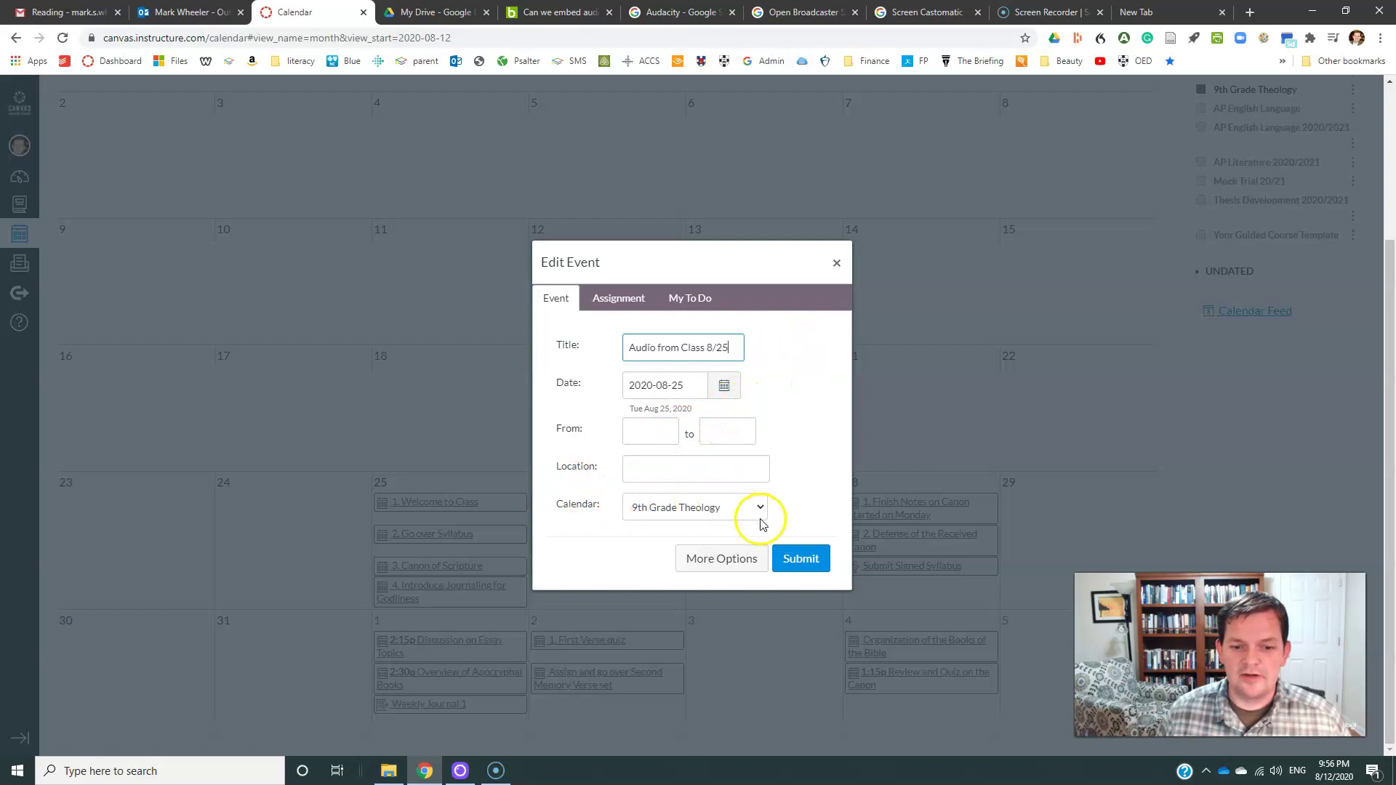
click(721, 561)
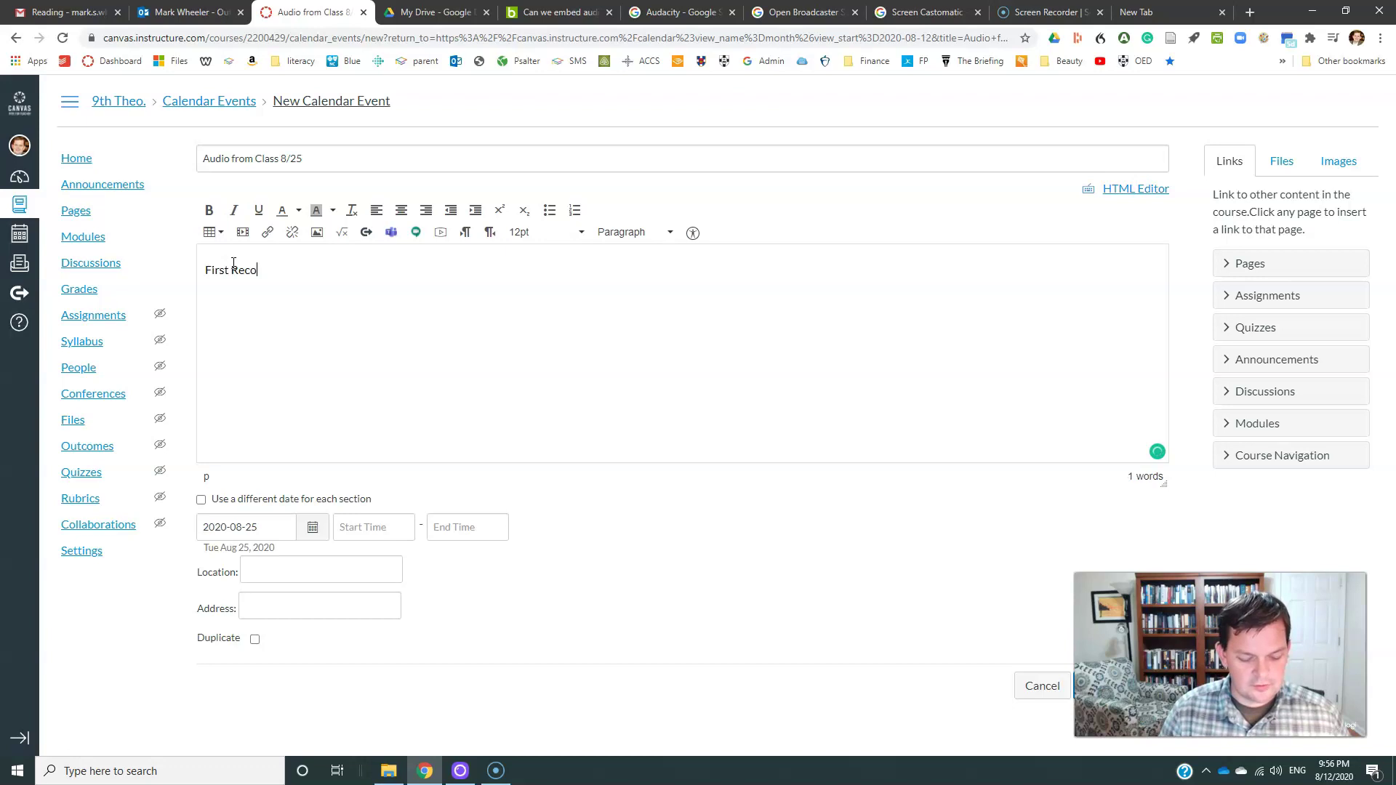
Link 'First Recording' to the copied Google Drive audio URL and create the event
click(286, 268)
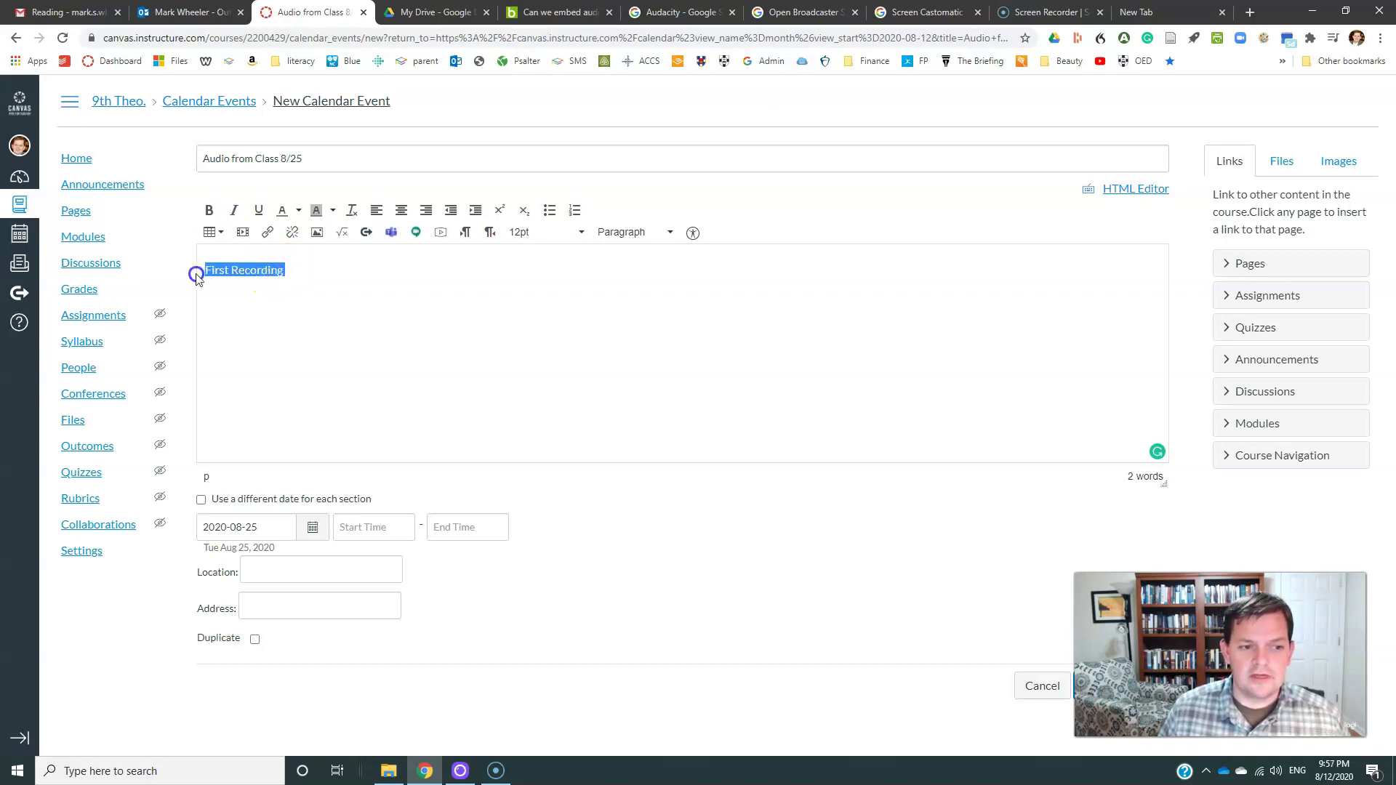
click(268, 232)
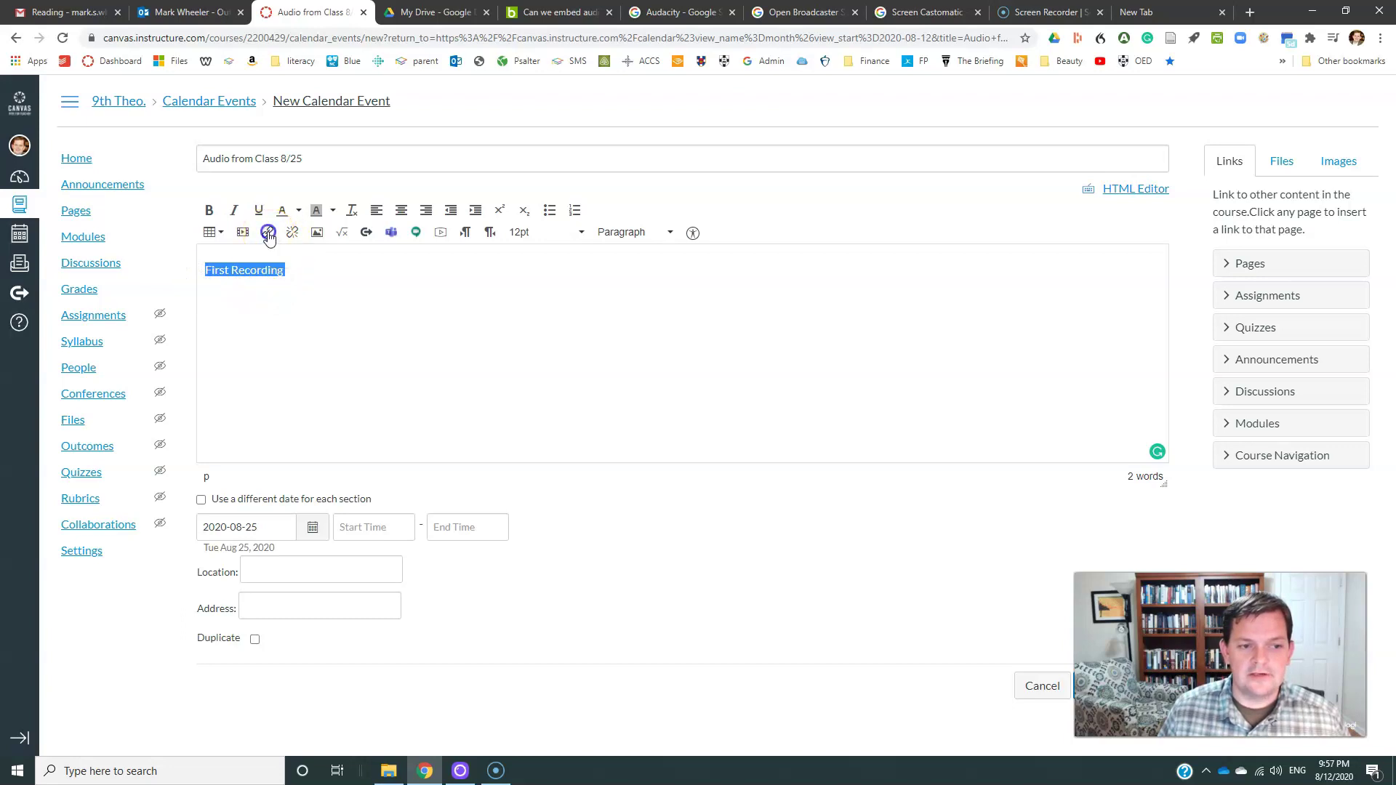
click(572, 460)
right_click(565, 464)
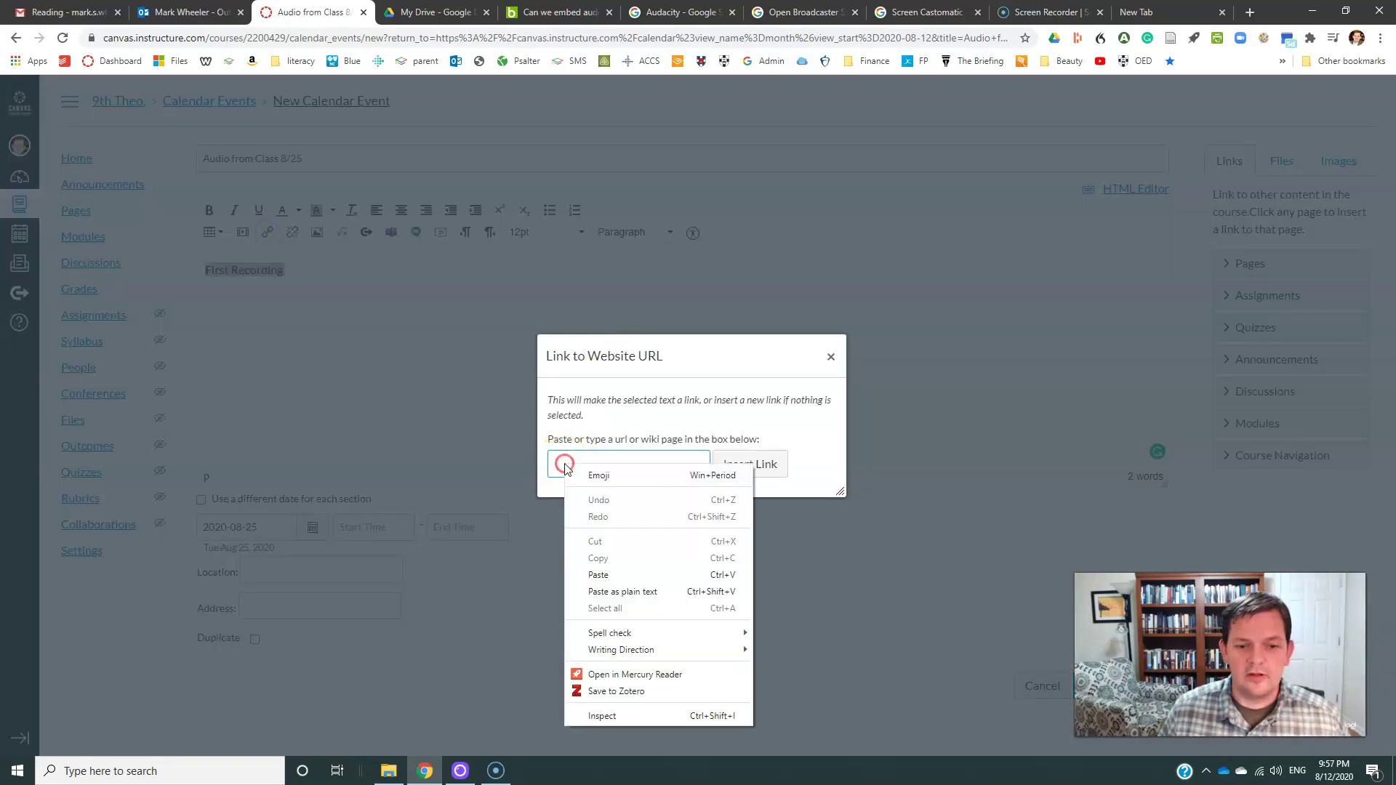
click(633, 576)
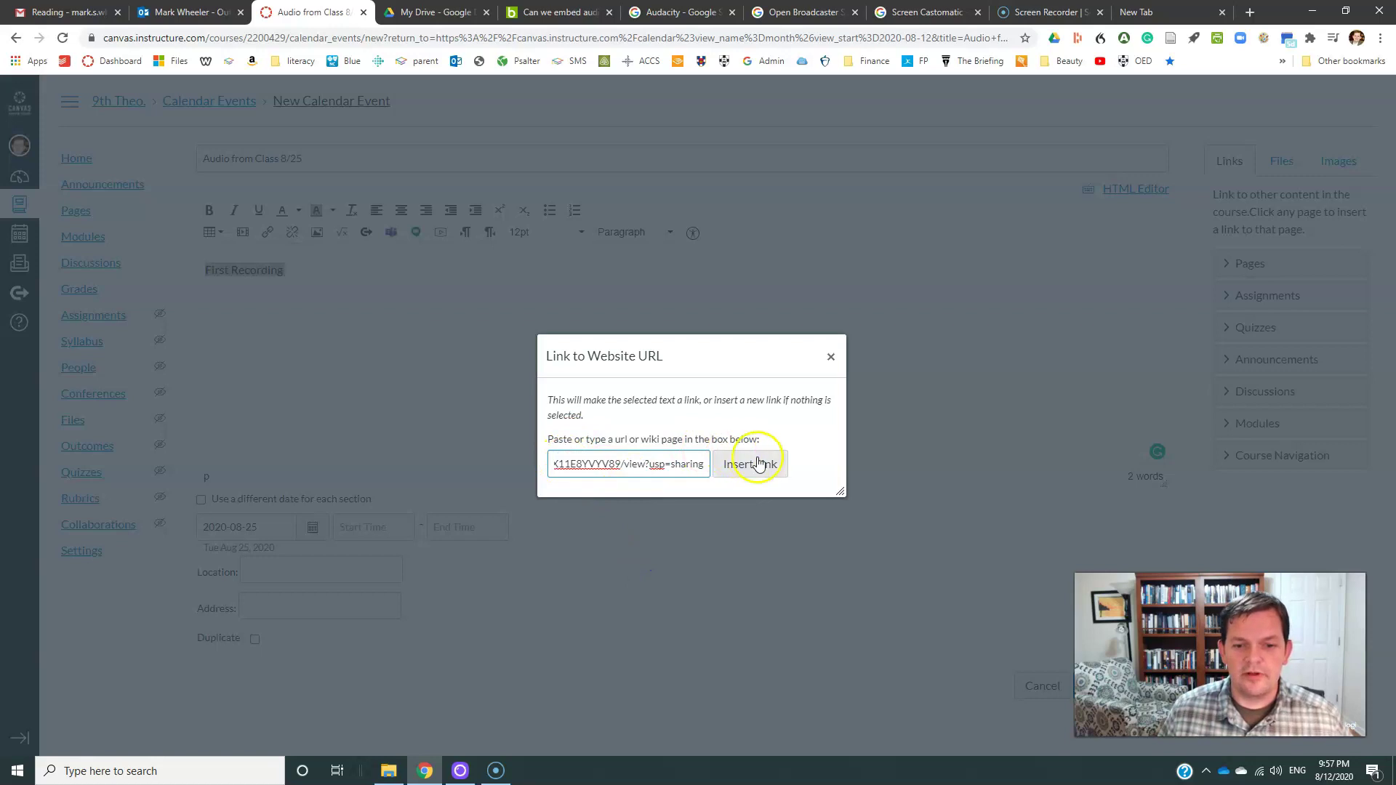
click(758, 463)
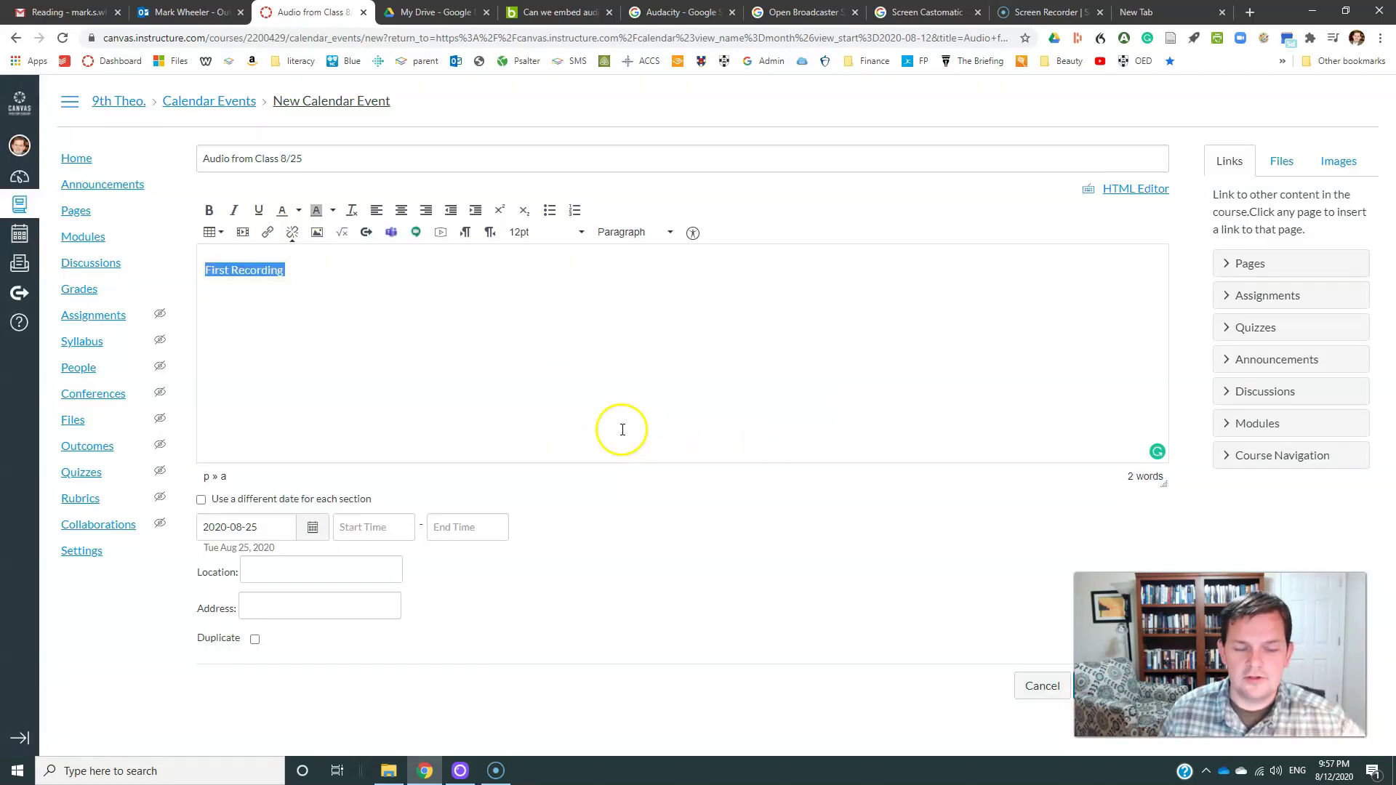
click(377, 333)
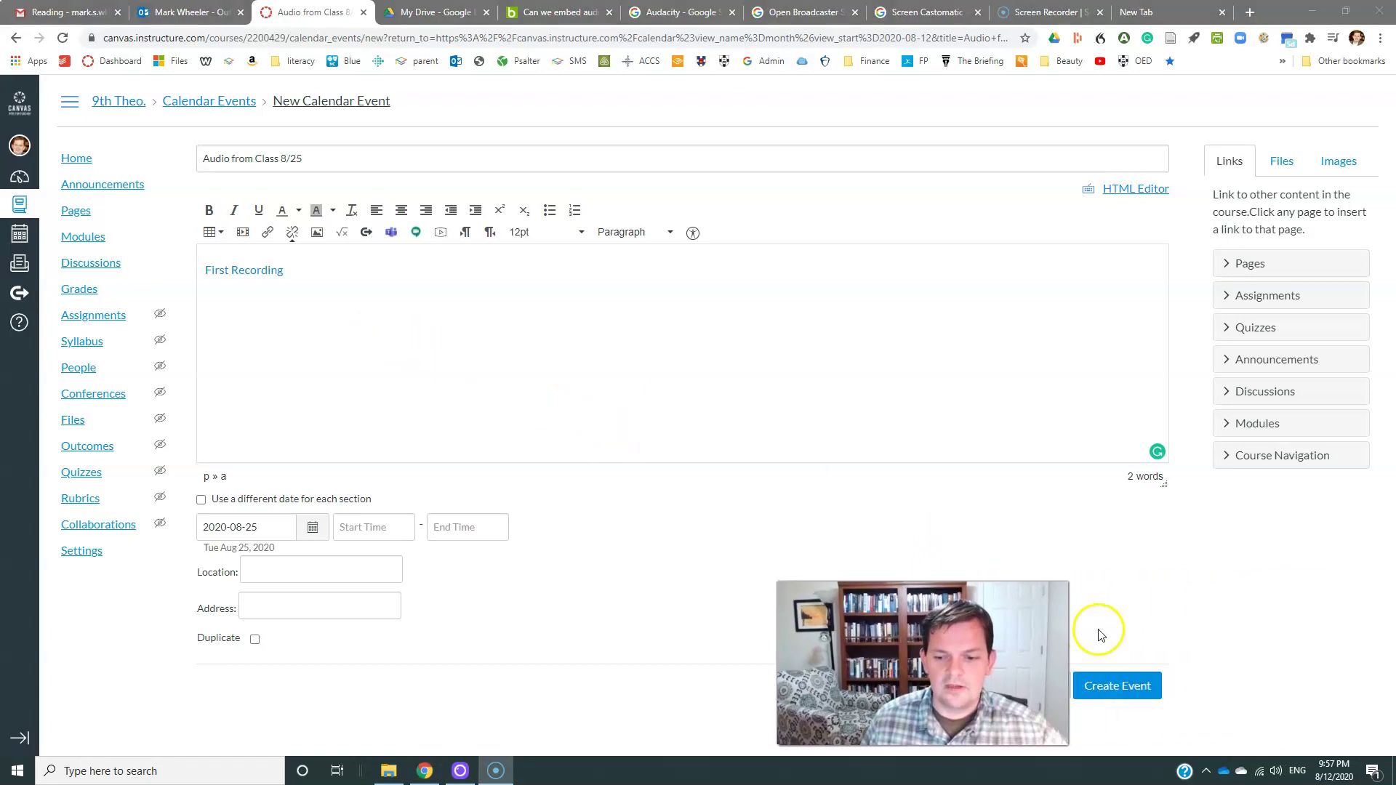
click(1117, 682)
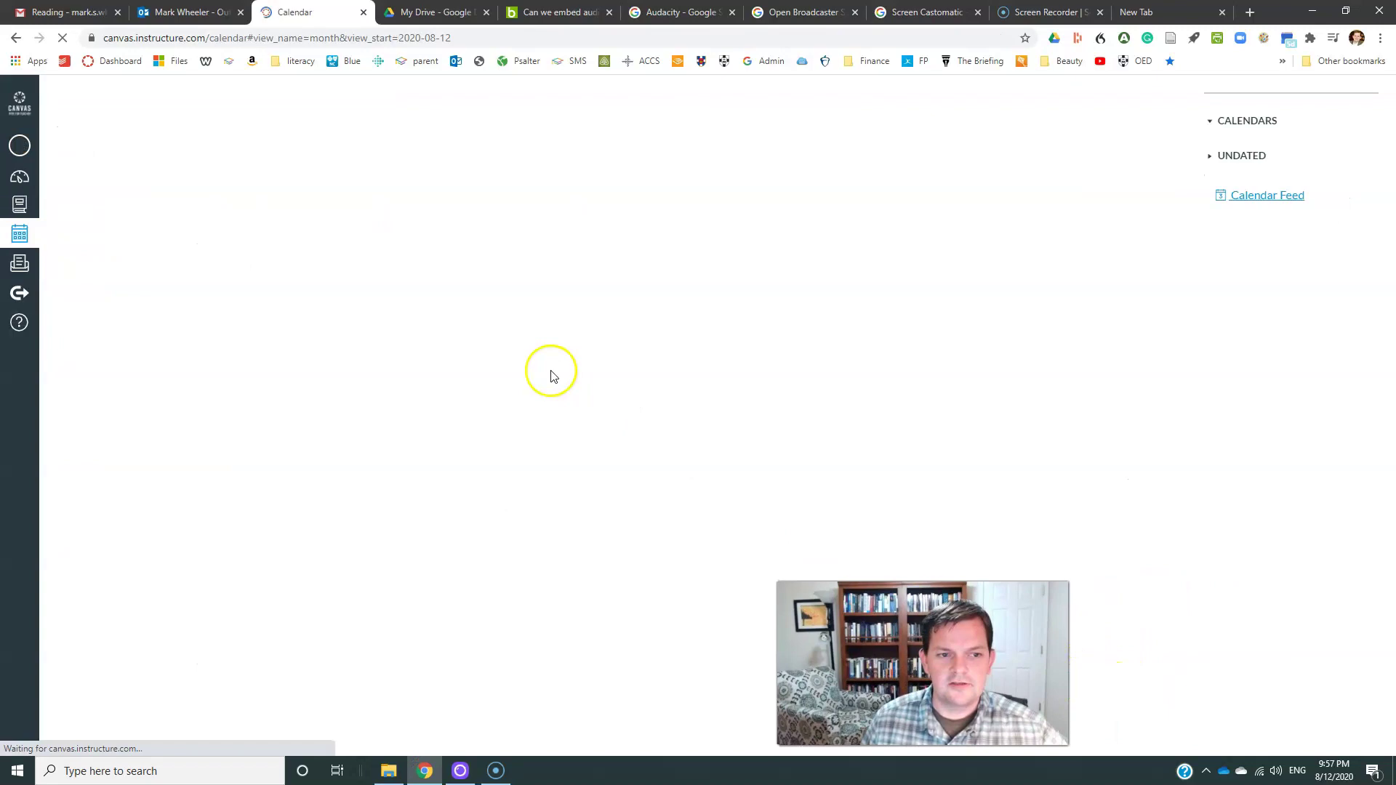
Open the Audio from Class 8/25 event on the calendar and follow its First Recording link
scroll(575, 401, down, 3)
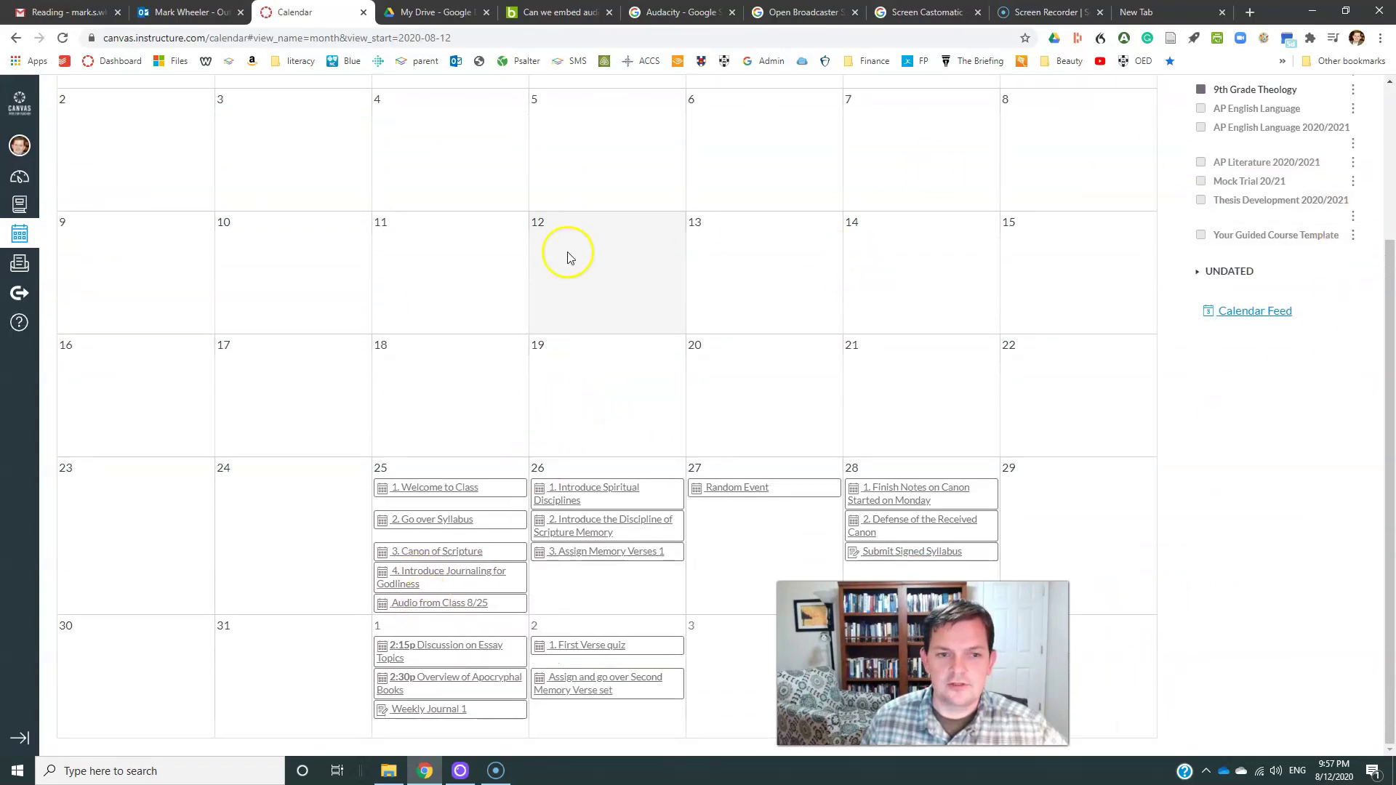
scroll(570, 255, up, 3)
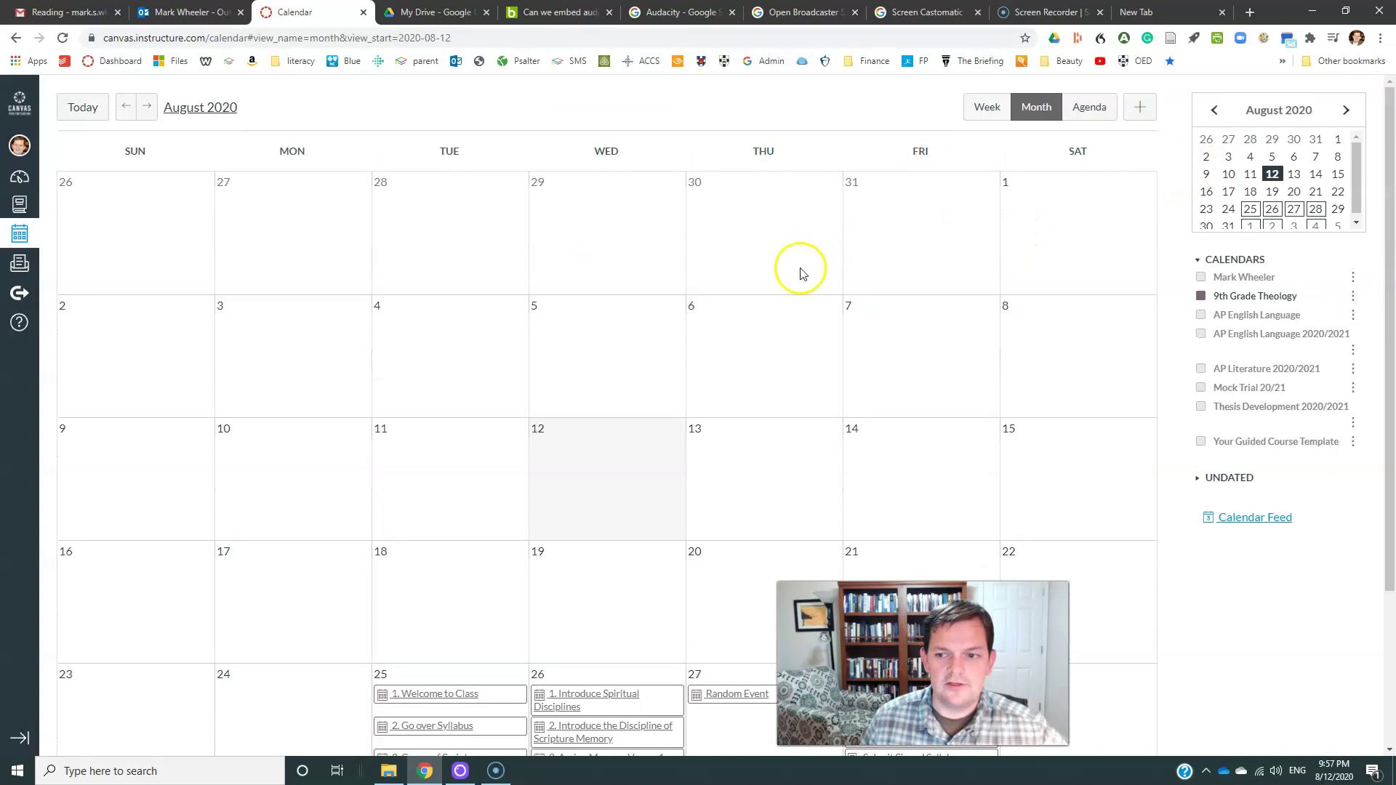
scroll(803, 273, down, 3)
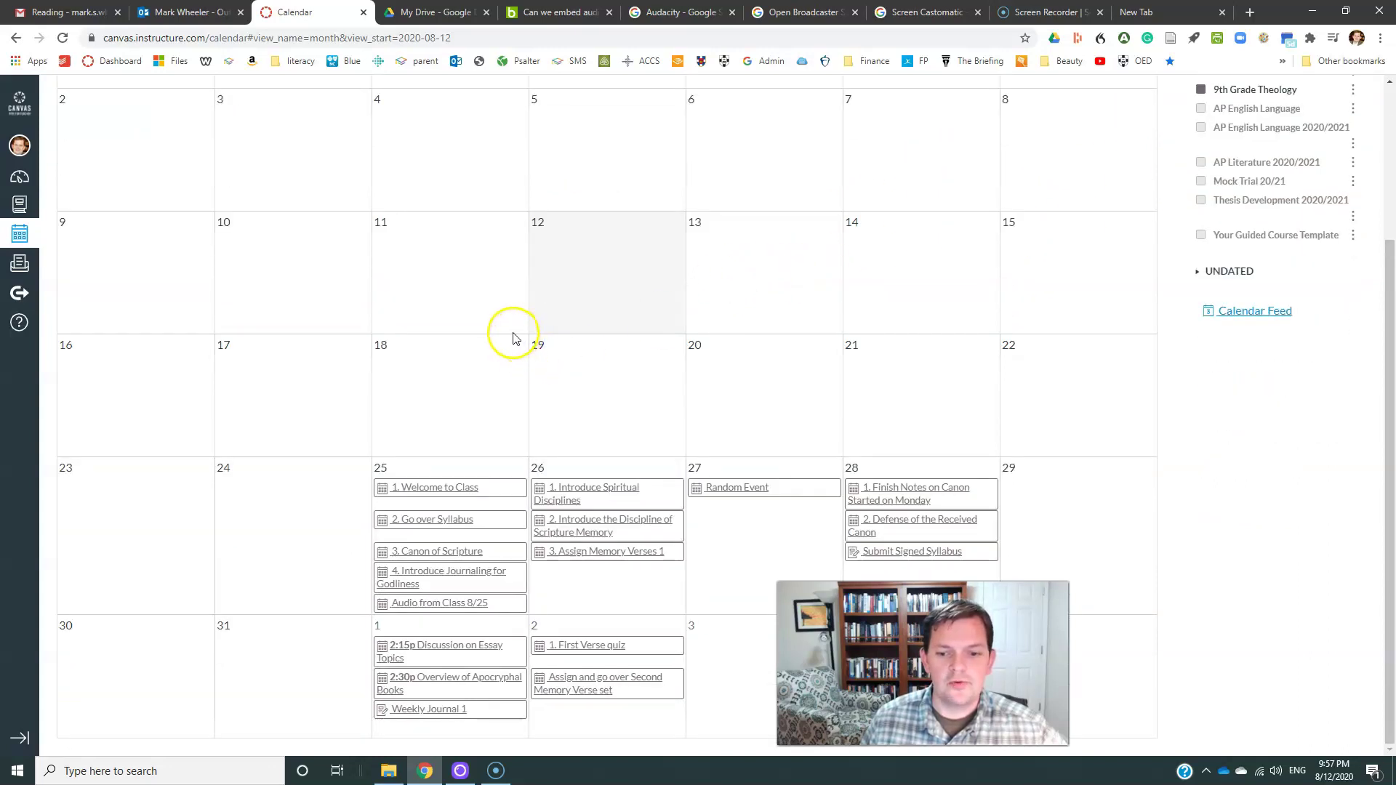
click(440, 604)
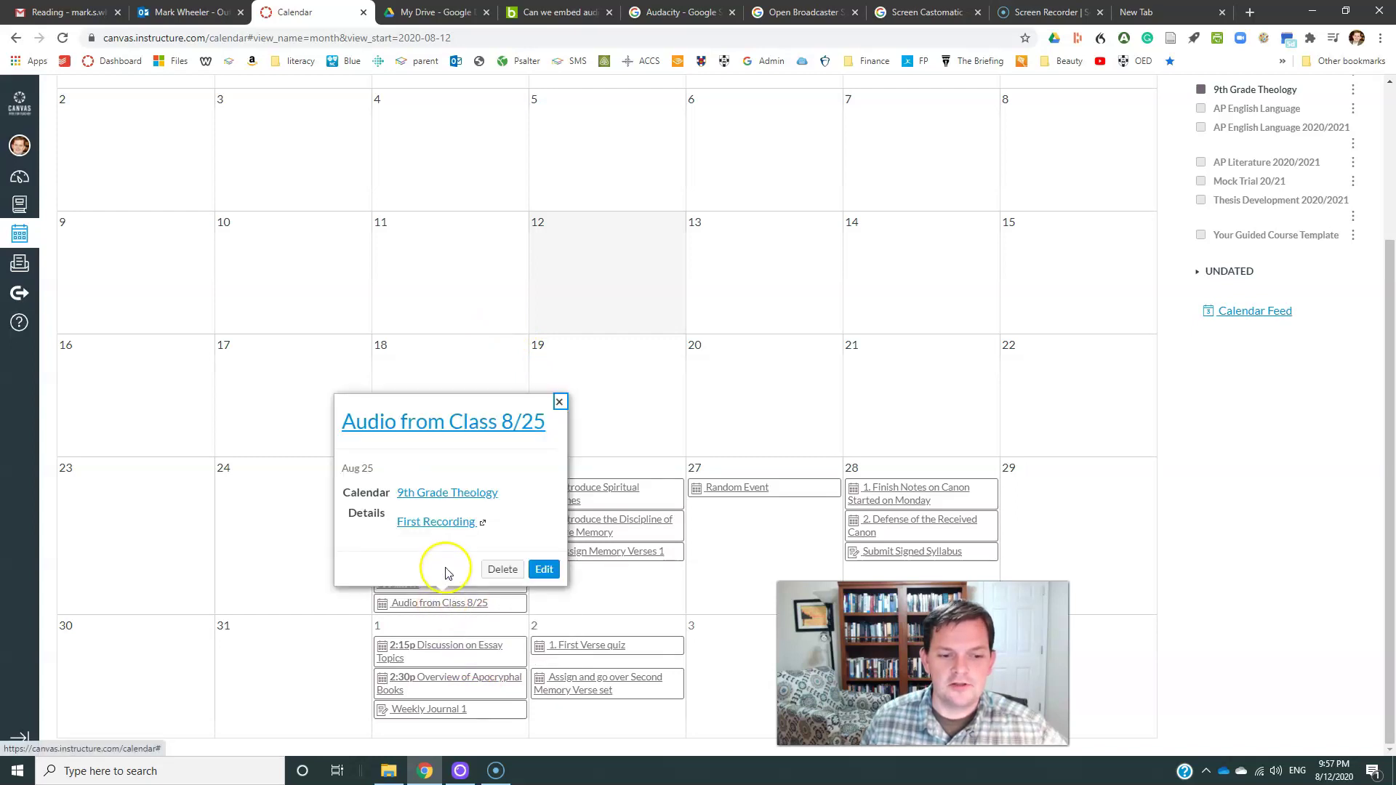
click(436, 522)
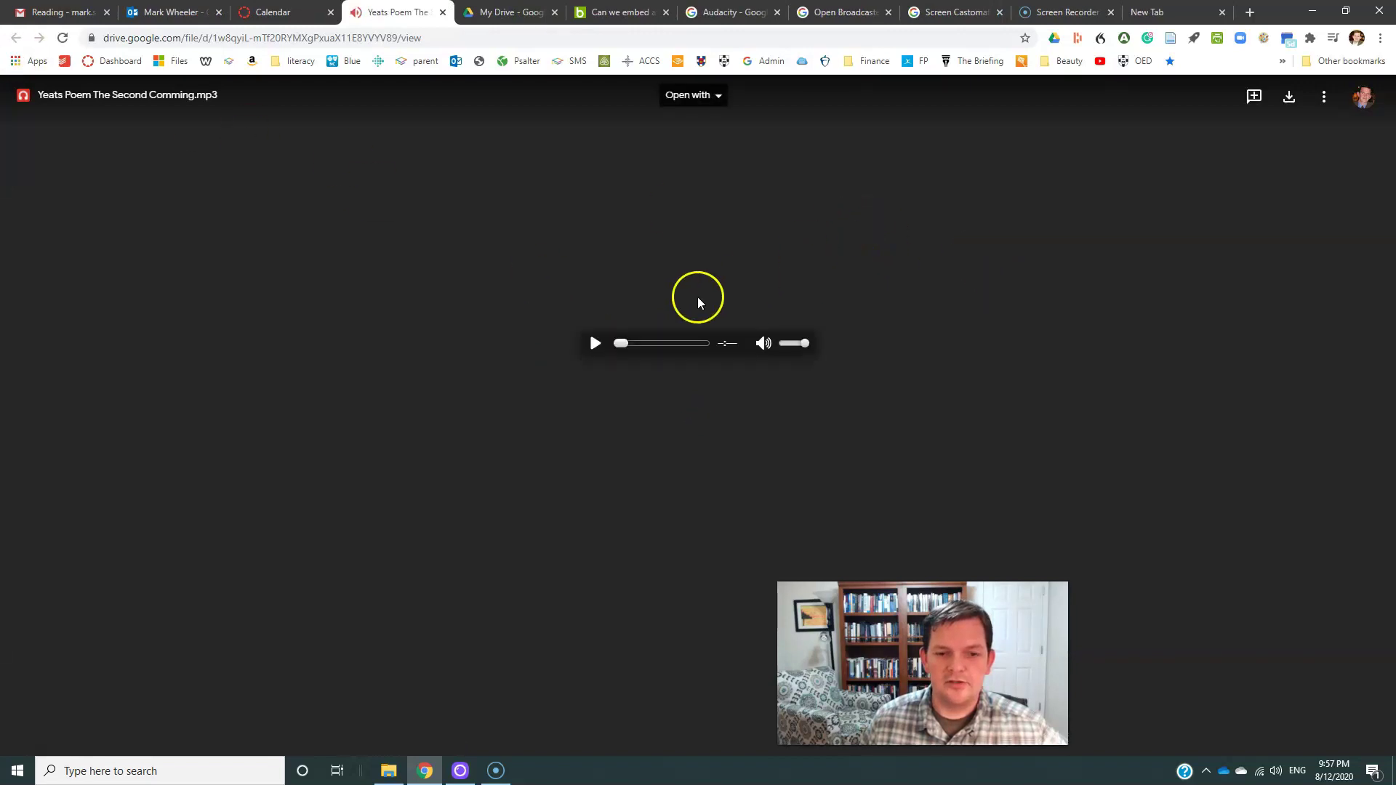
Play the Yeats Poem The Second Comming.mp3 preview, then return to the Canvas calendar
click(596, 346)
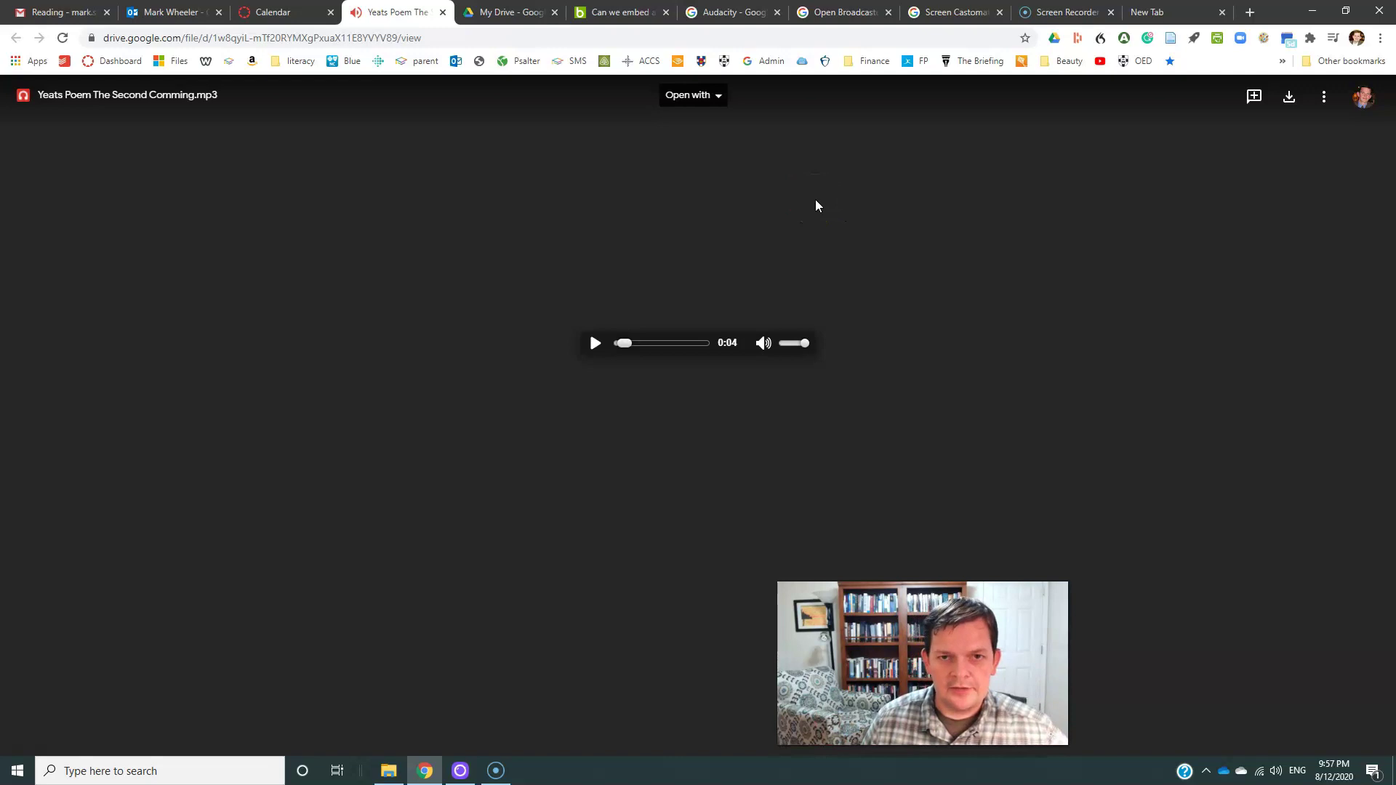
click(261, 11)
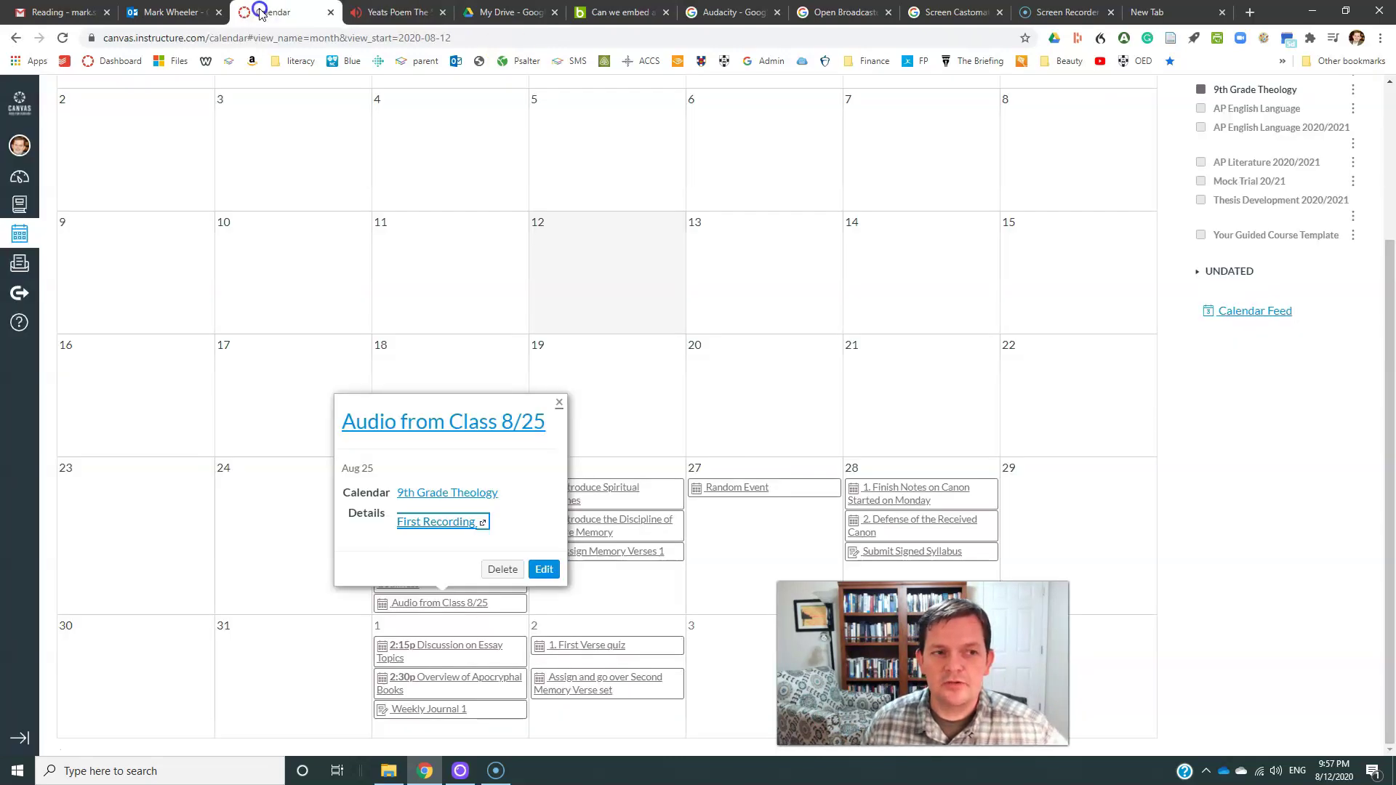
Open the event's full editing page and delete the First Recording link text
click(545, 569)
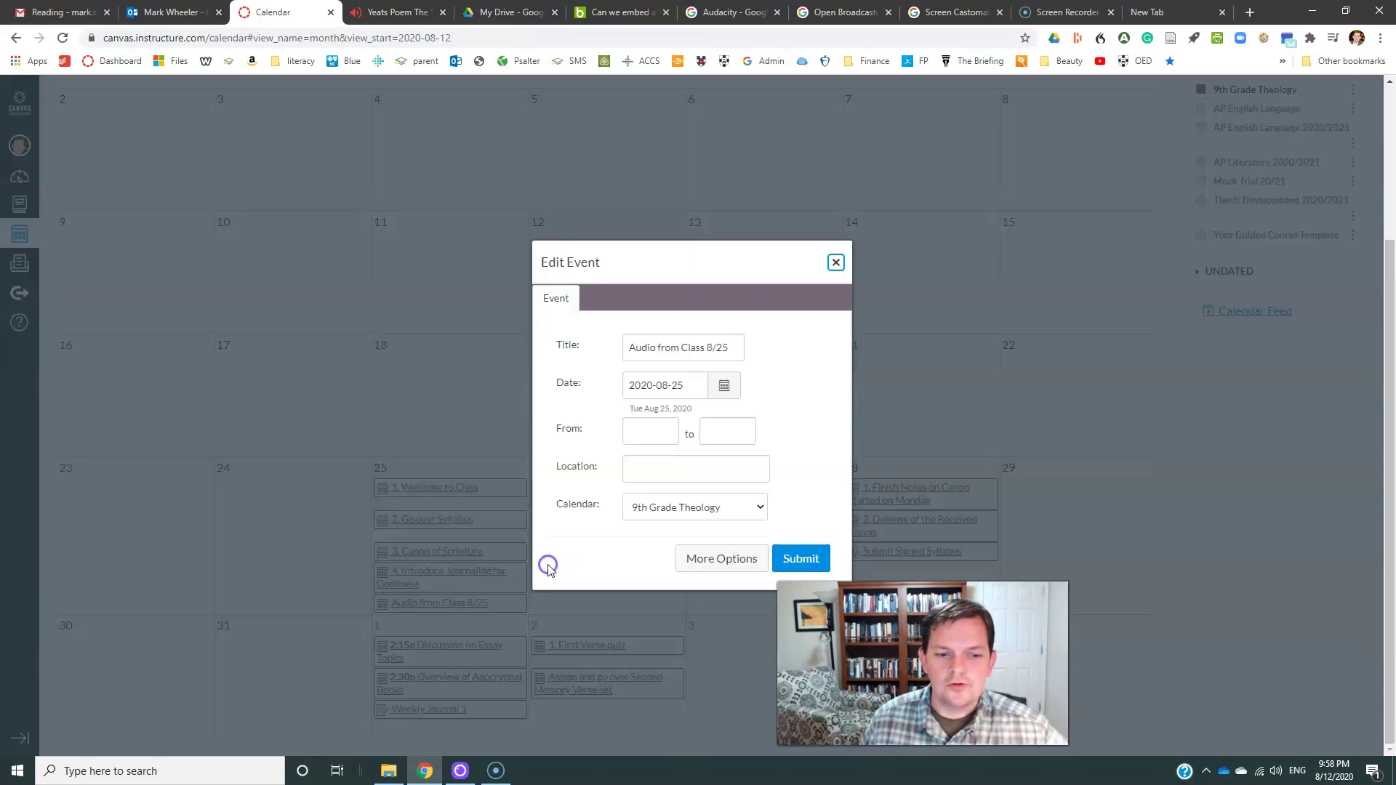
click(715, 547)
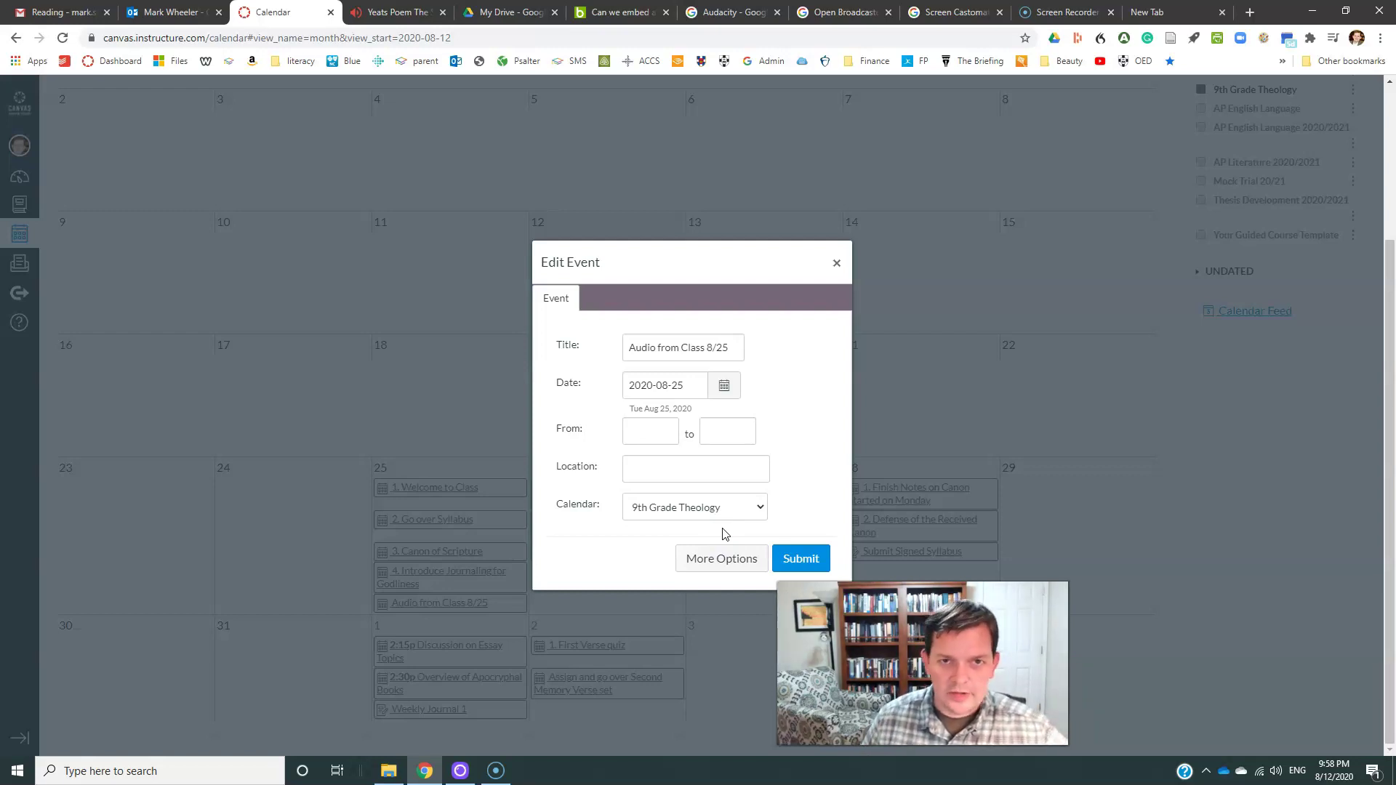
click(731, 561)
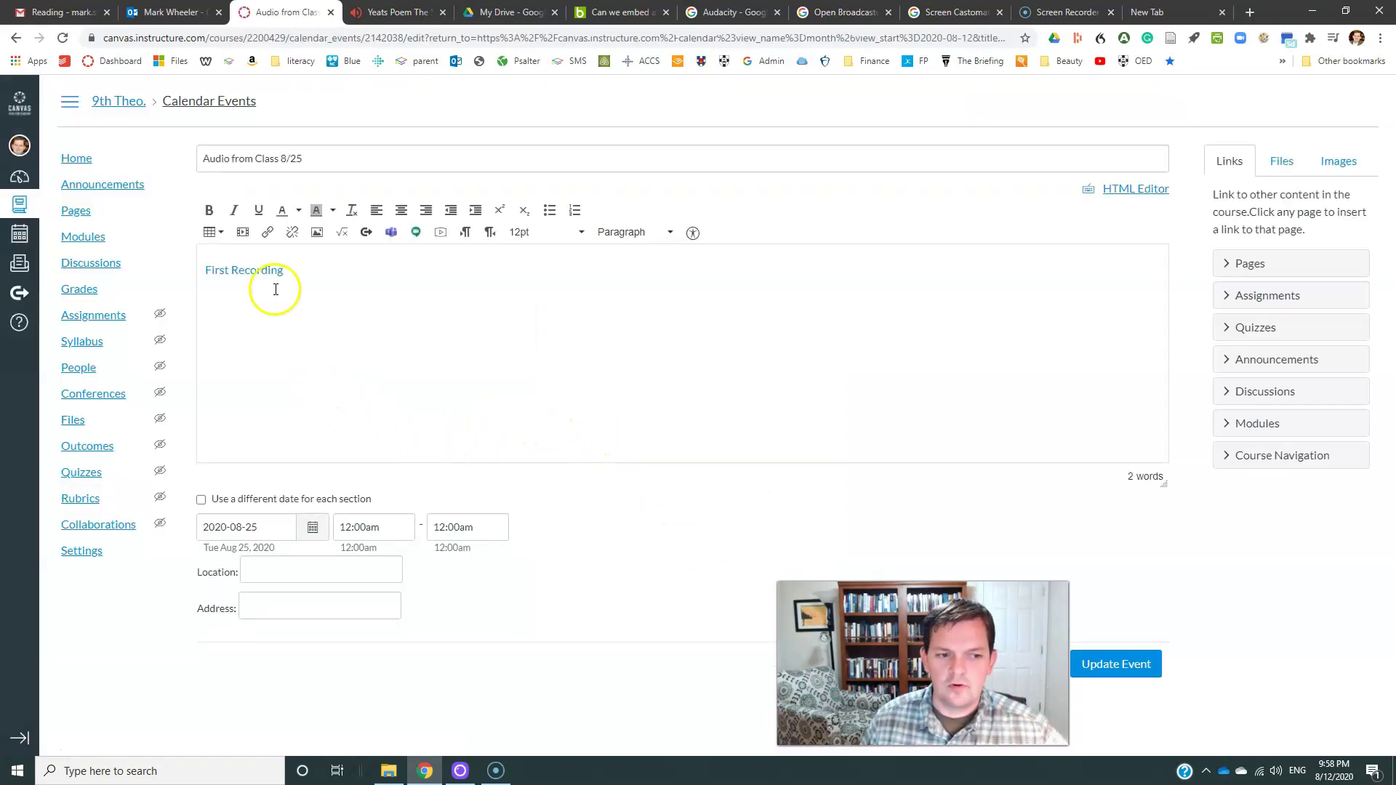
drag(319, 272, 141, 260)
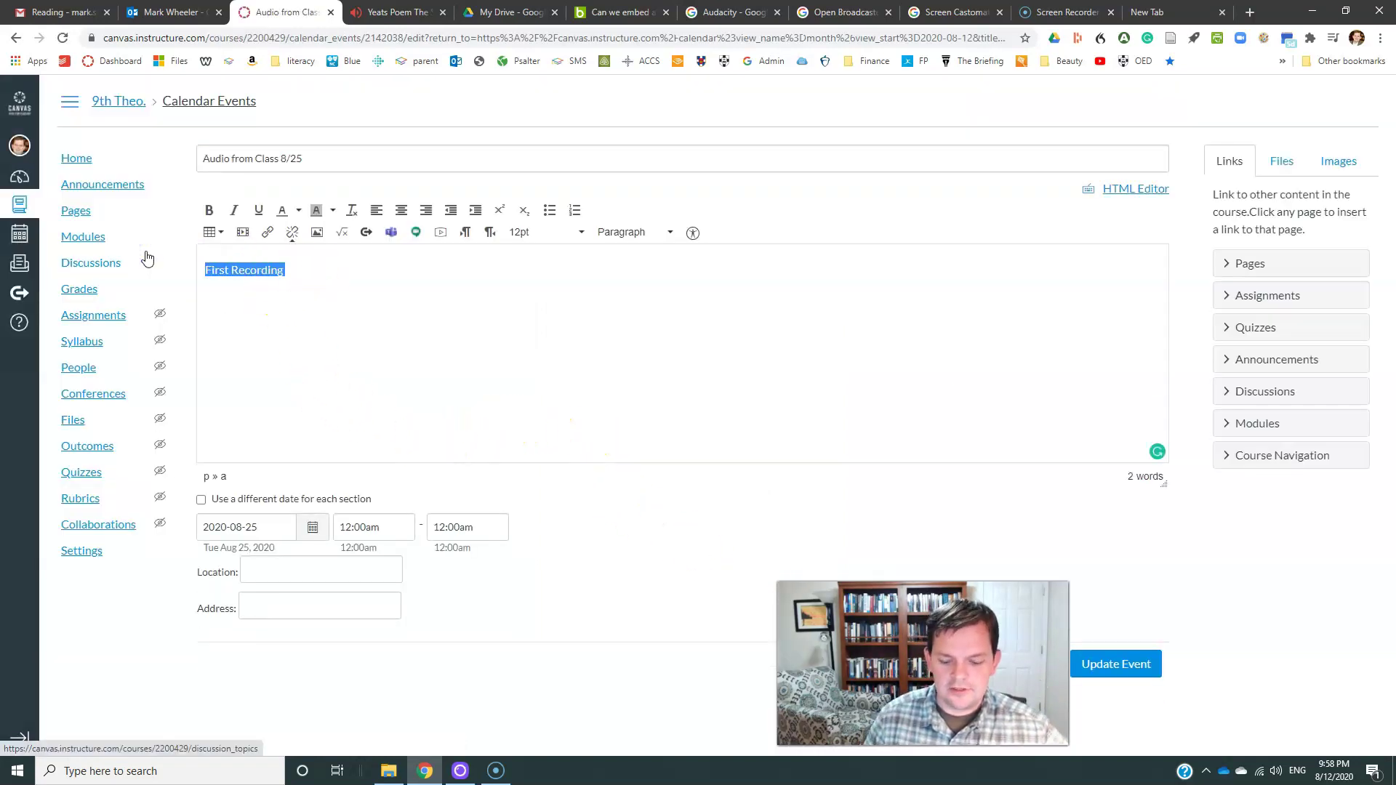
key(BackSpace)
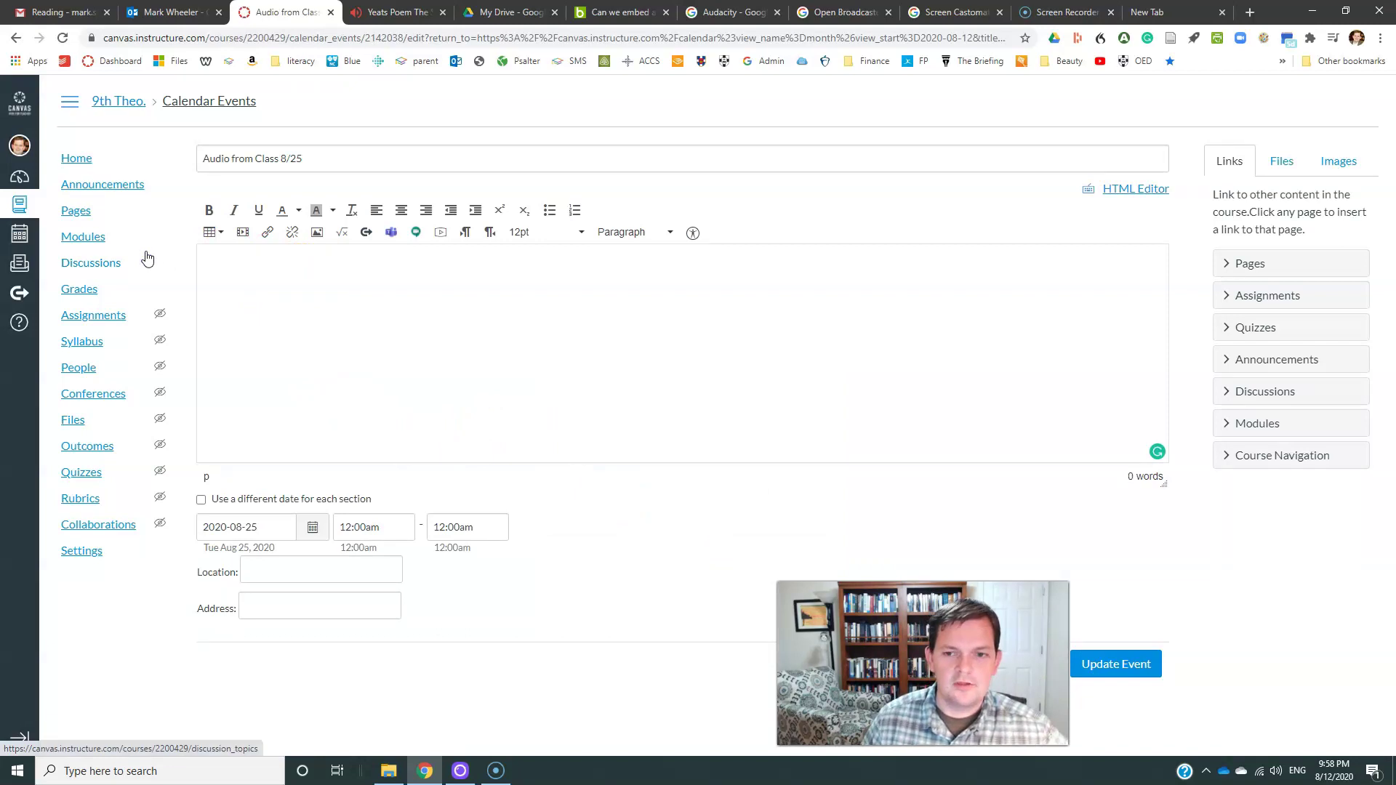
Paste the Google Drive file URL into the description's HTML source, followed by a new line
click(1146, 187)
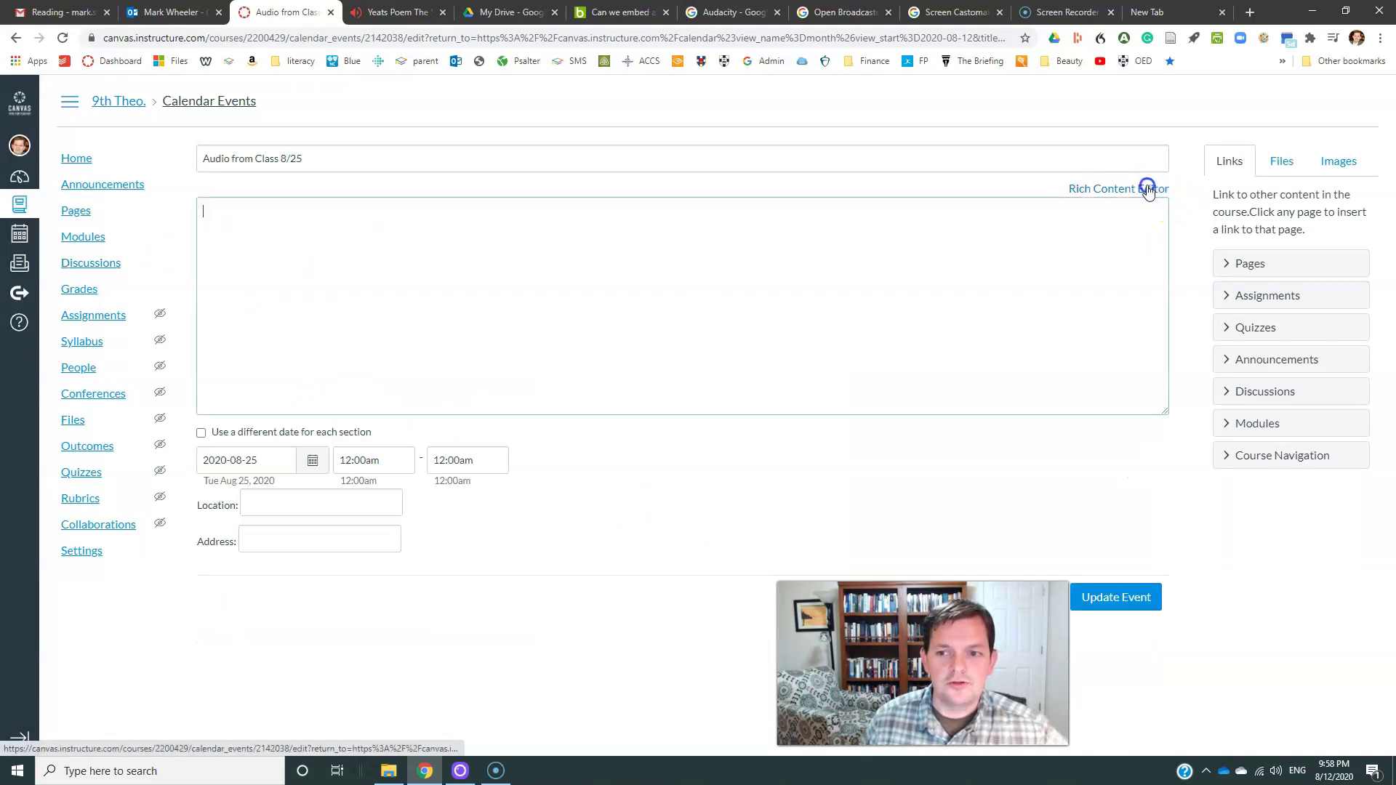
click(218, 216)
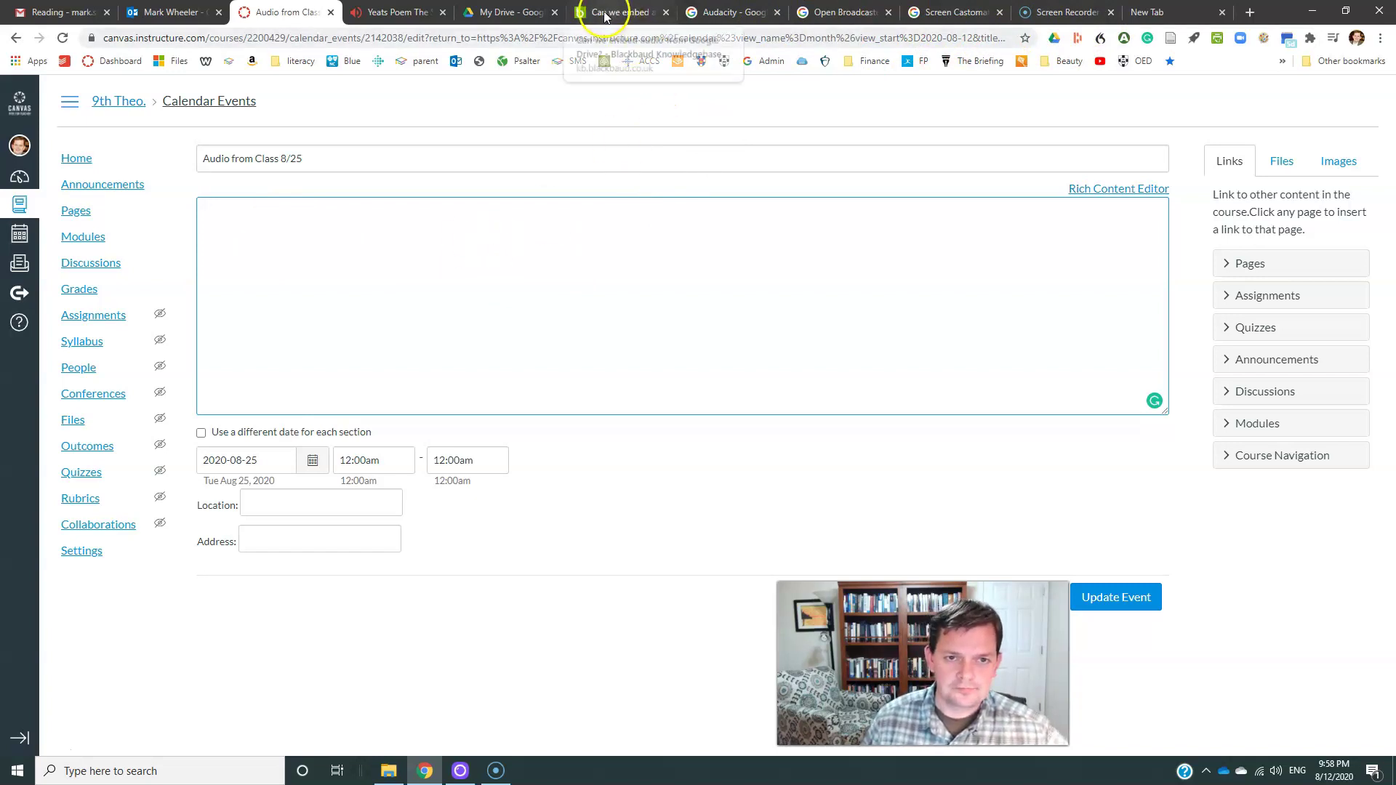
right_click(211, 216)
click(281, 325)
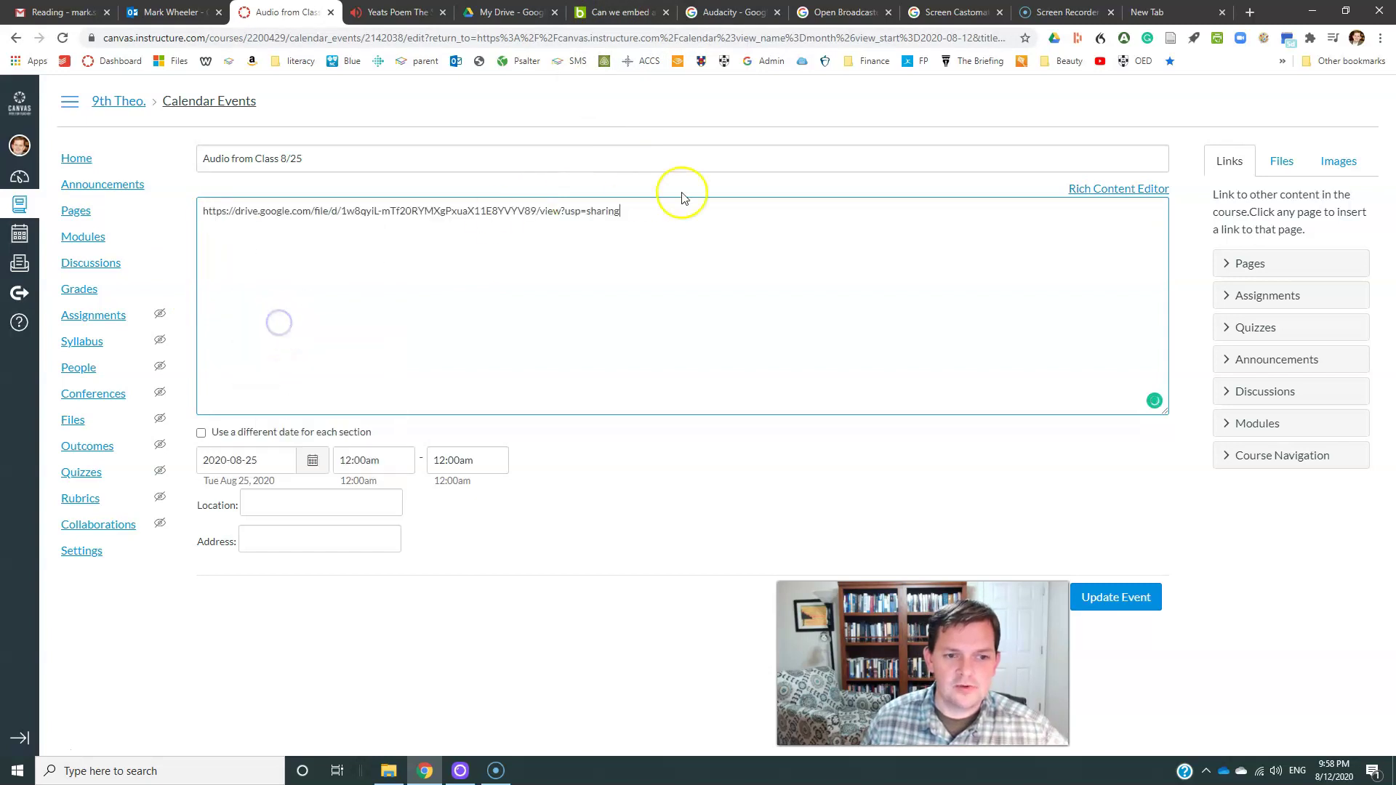
click(681, 216)
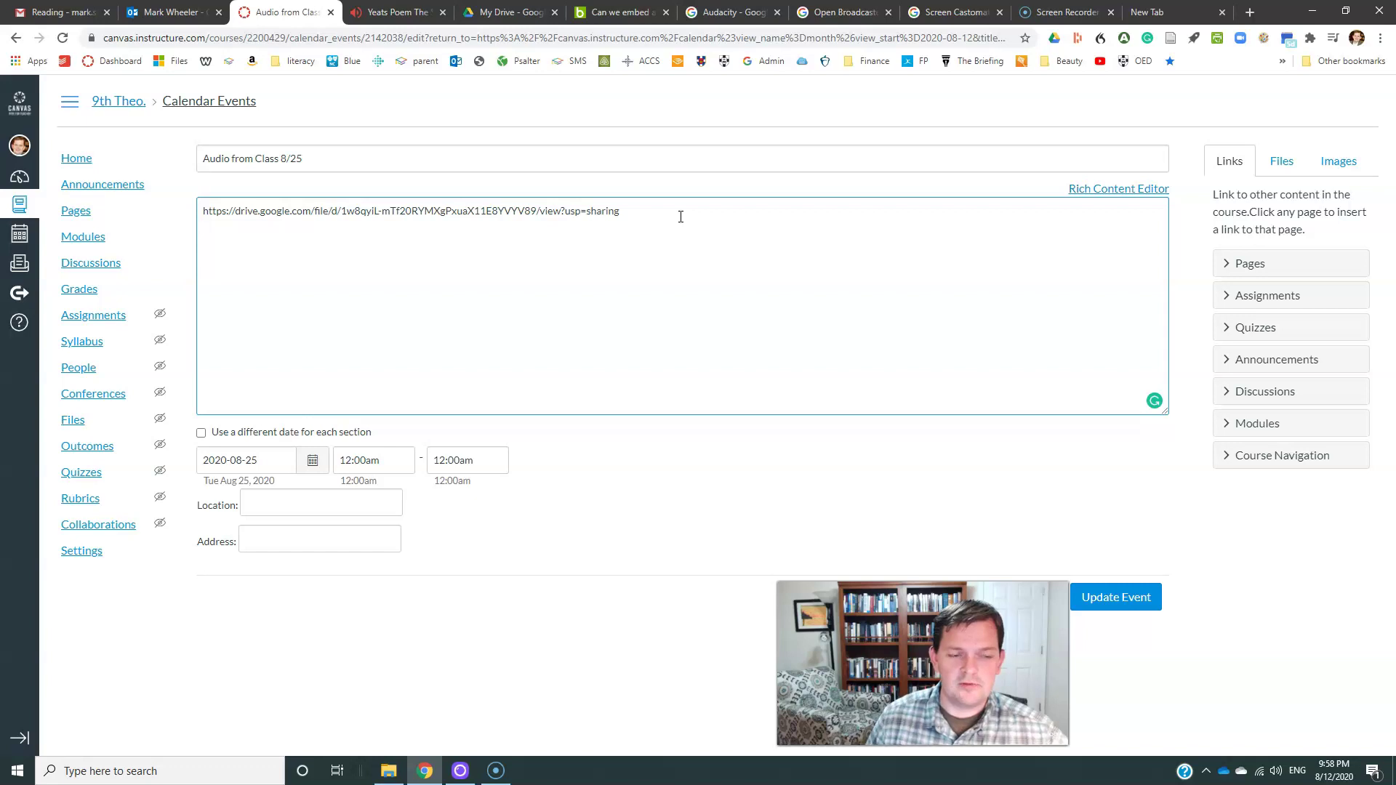
key(Return)
key(Return)
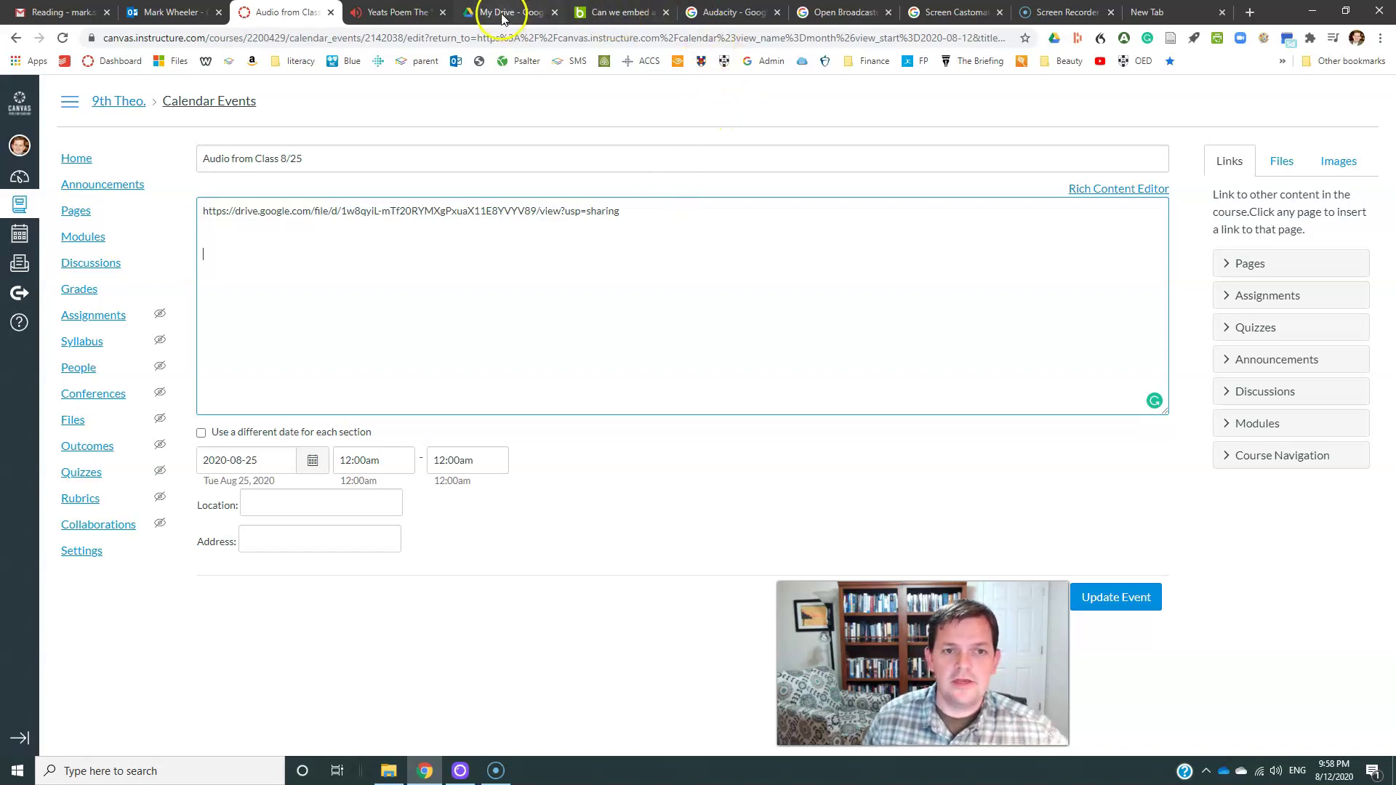
Copy the iframe embed code from the Blackbaud article on embedding Google Drive audio
click(607, 14)
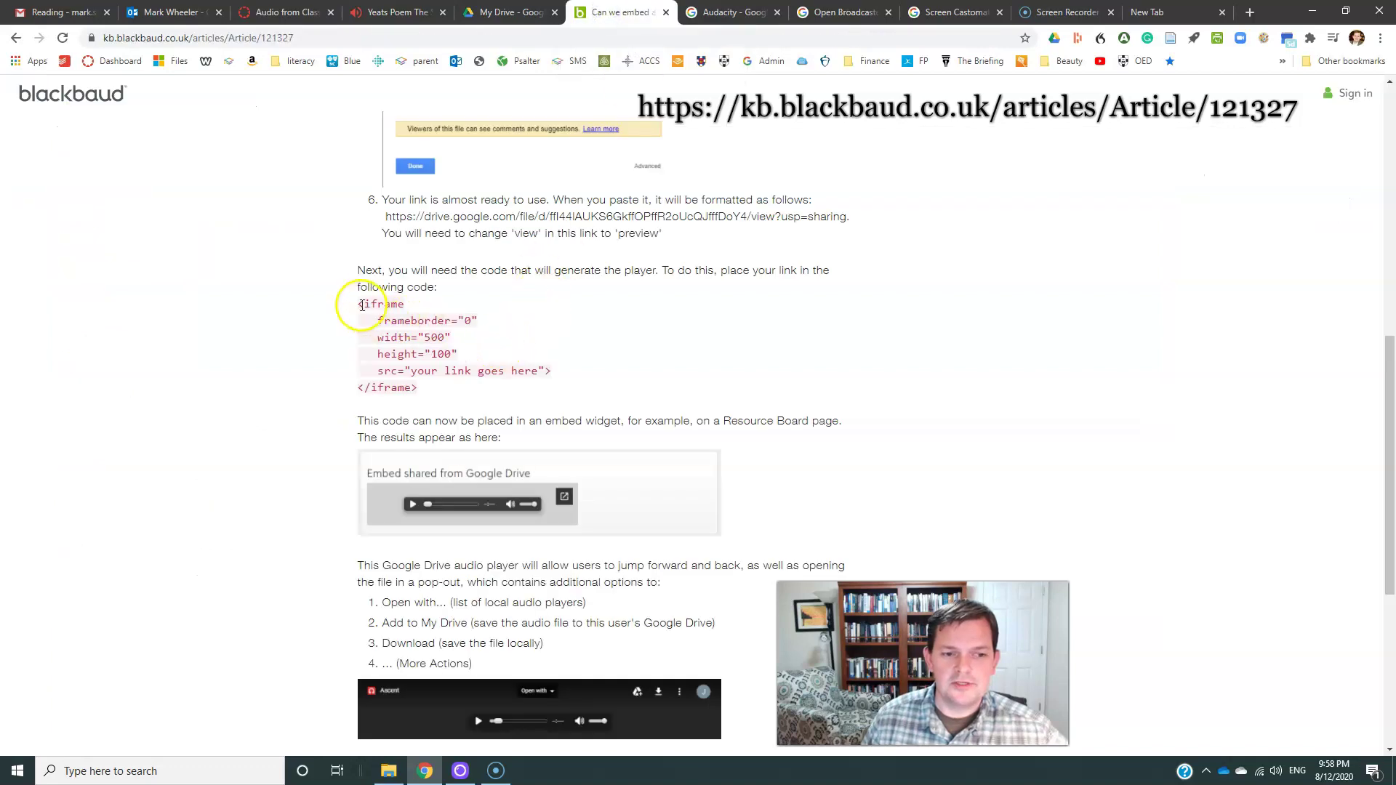
drag(356, 305, 488, 385)
key(ctrl+c)
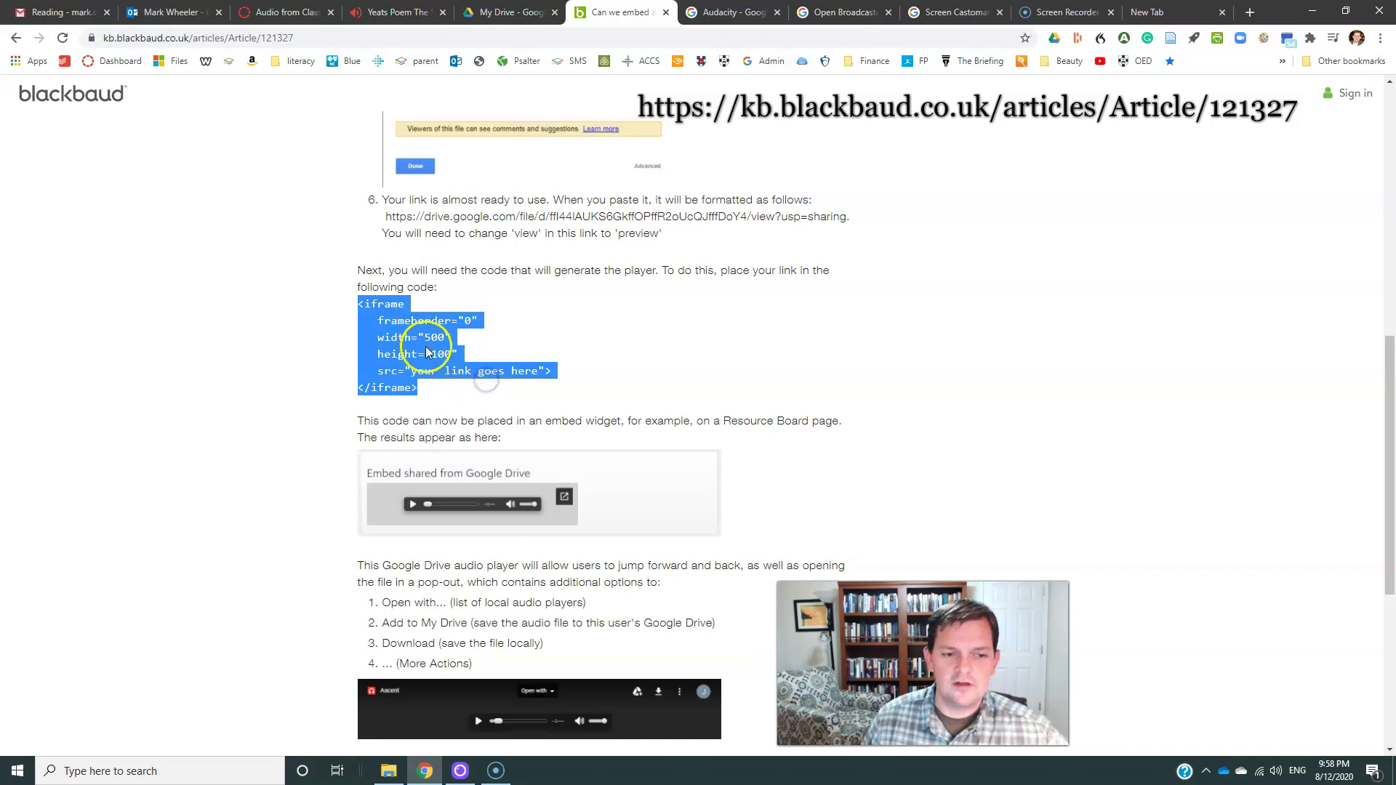
right_click(429, 326)
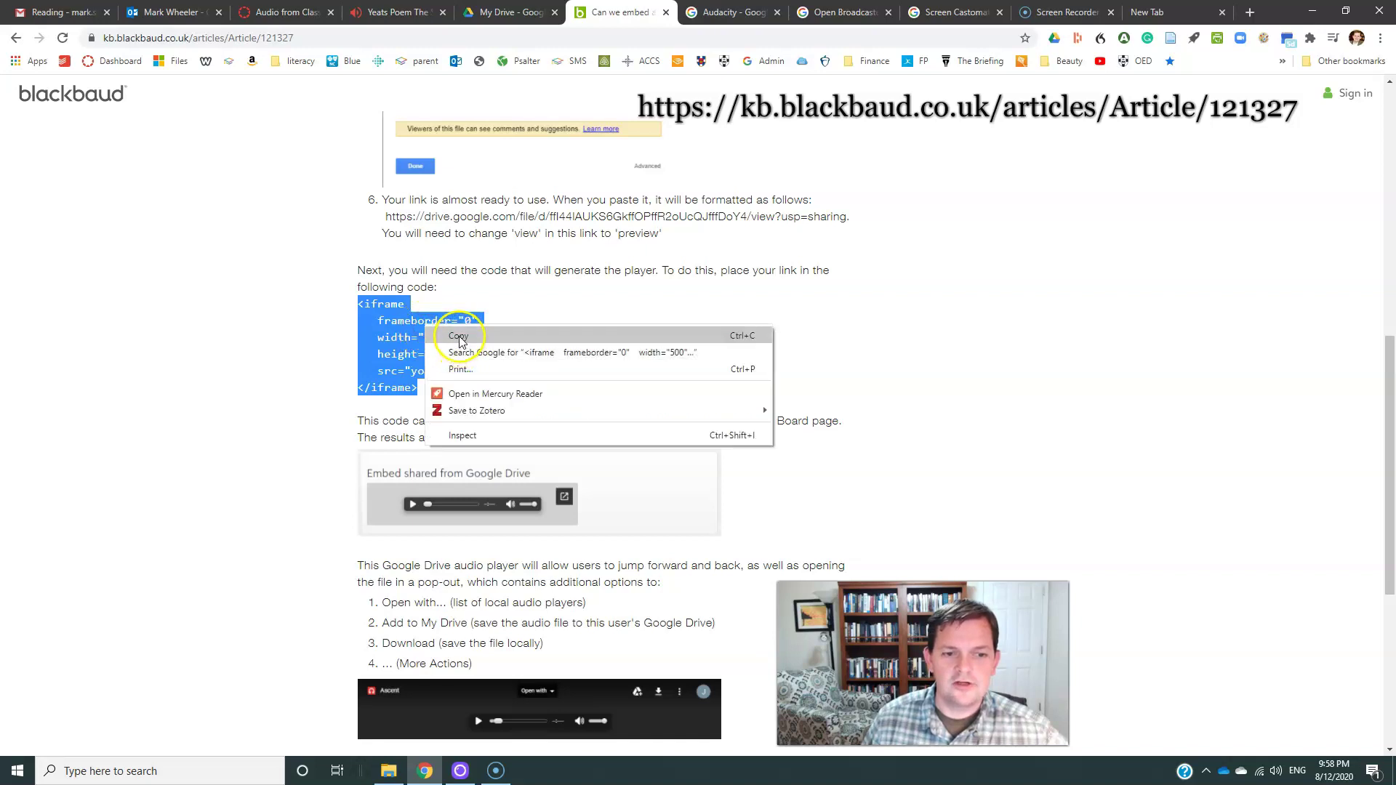
click(460, 336)
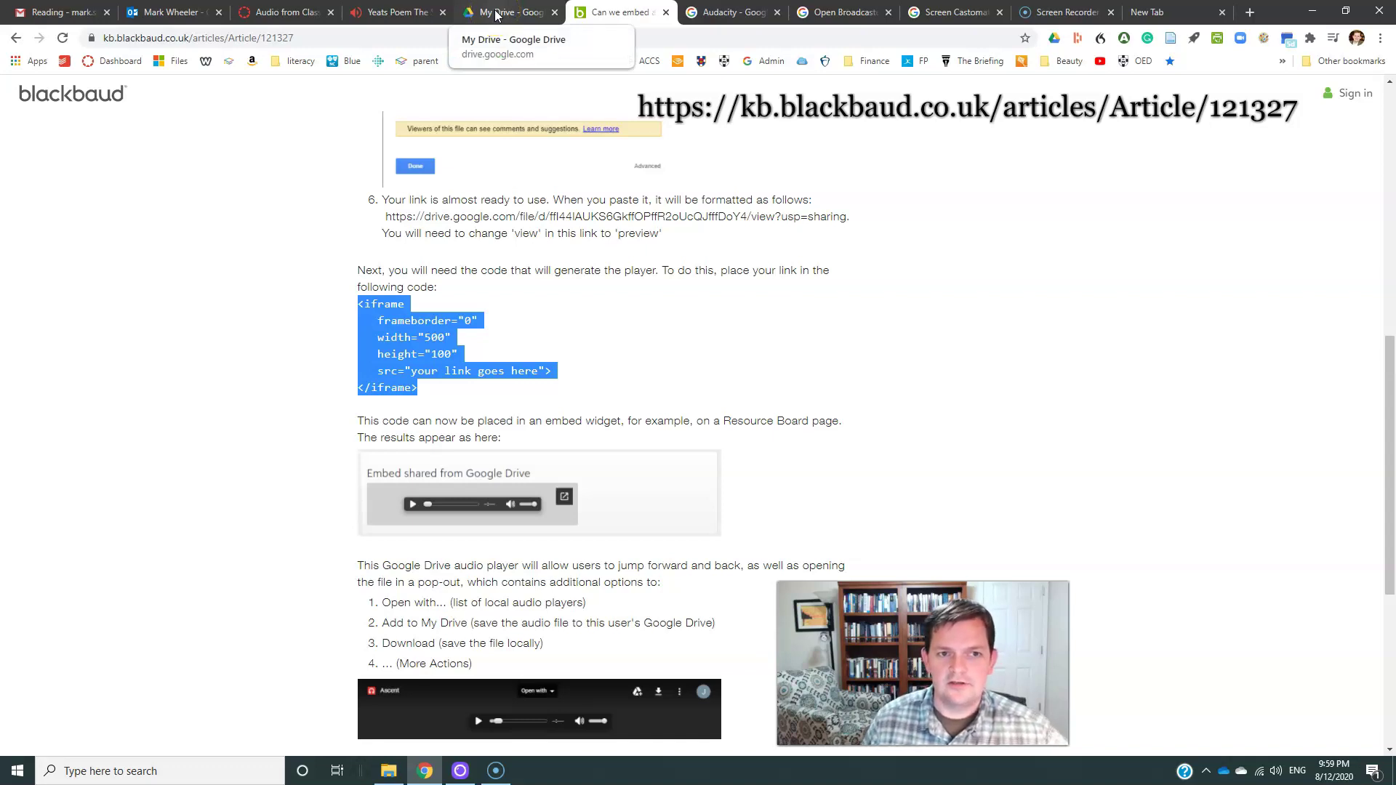
Paste the copied iframe embed template into the Canvas event's HTML description
click(271, 13)
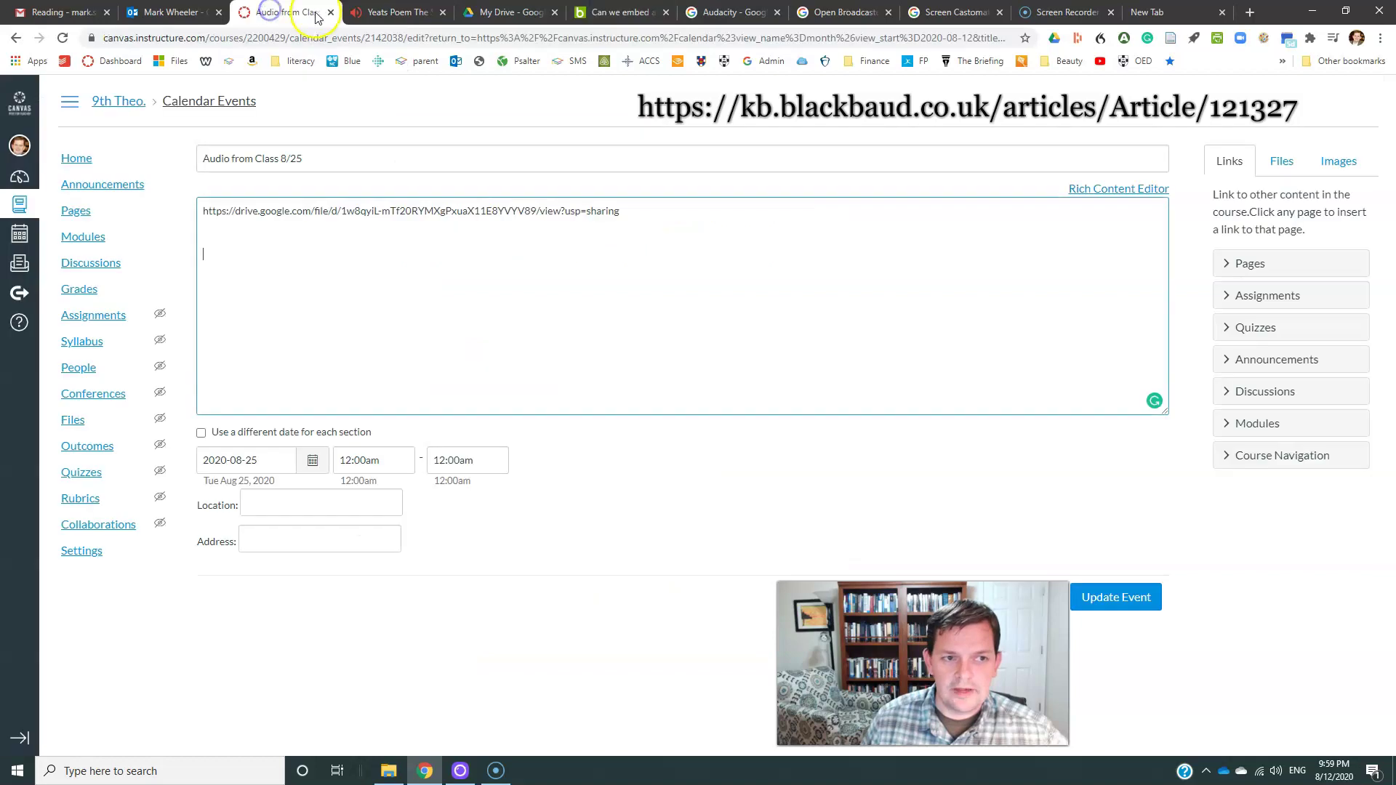
right_click(205, 253)
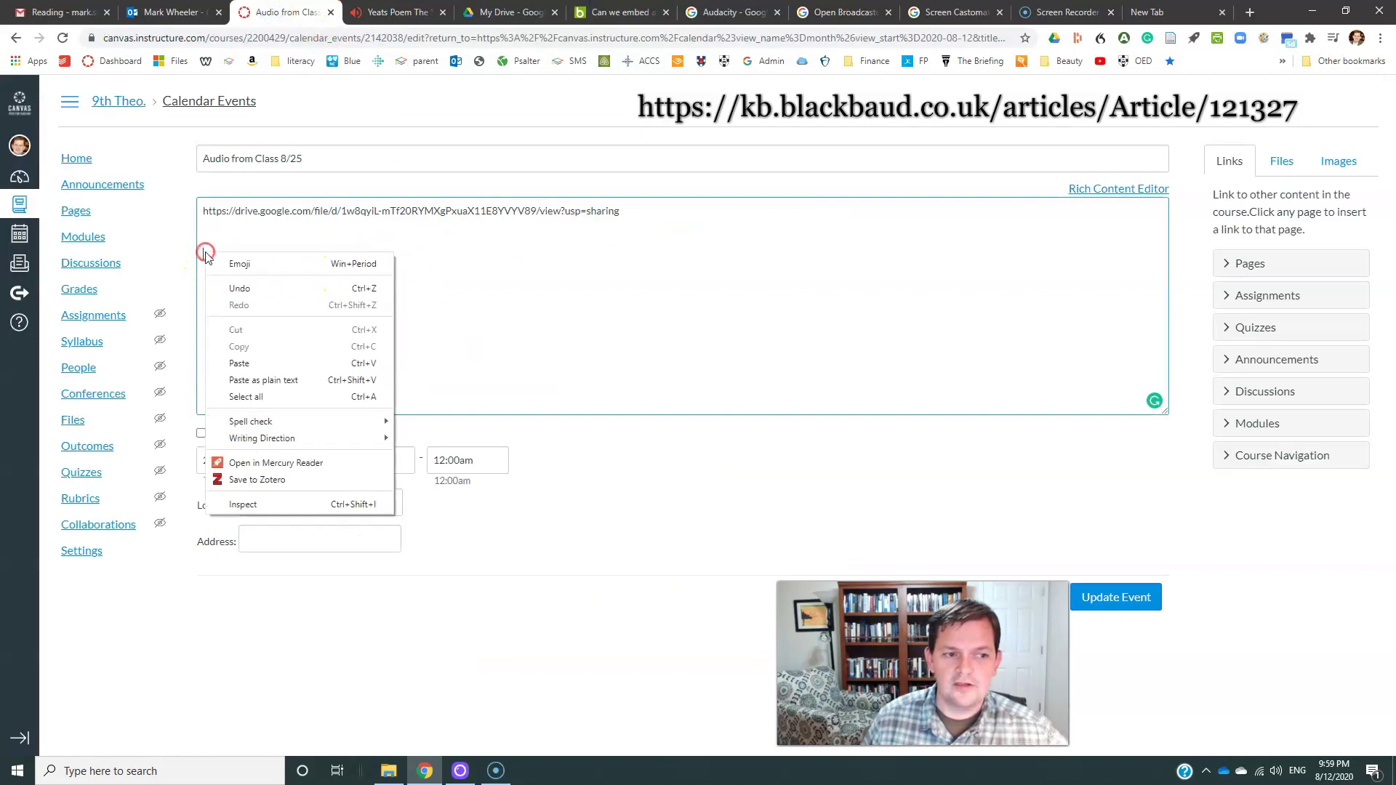
click(263, 363)
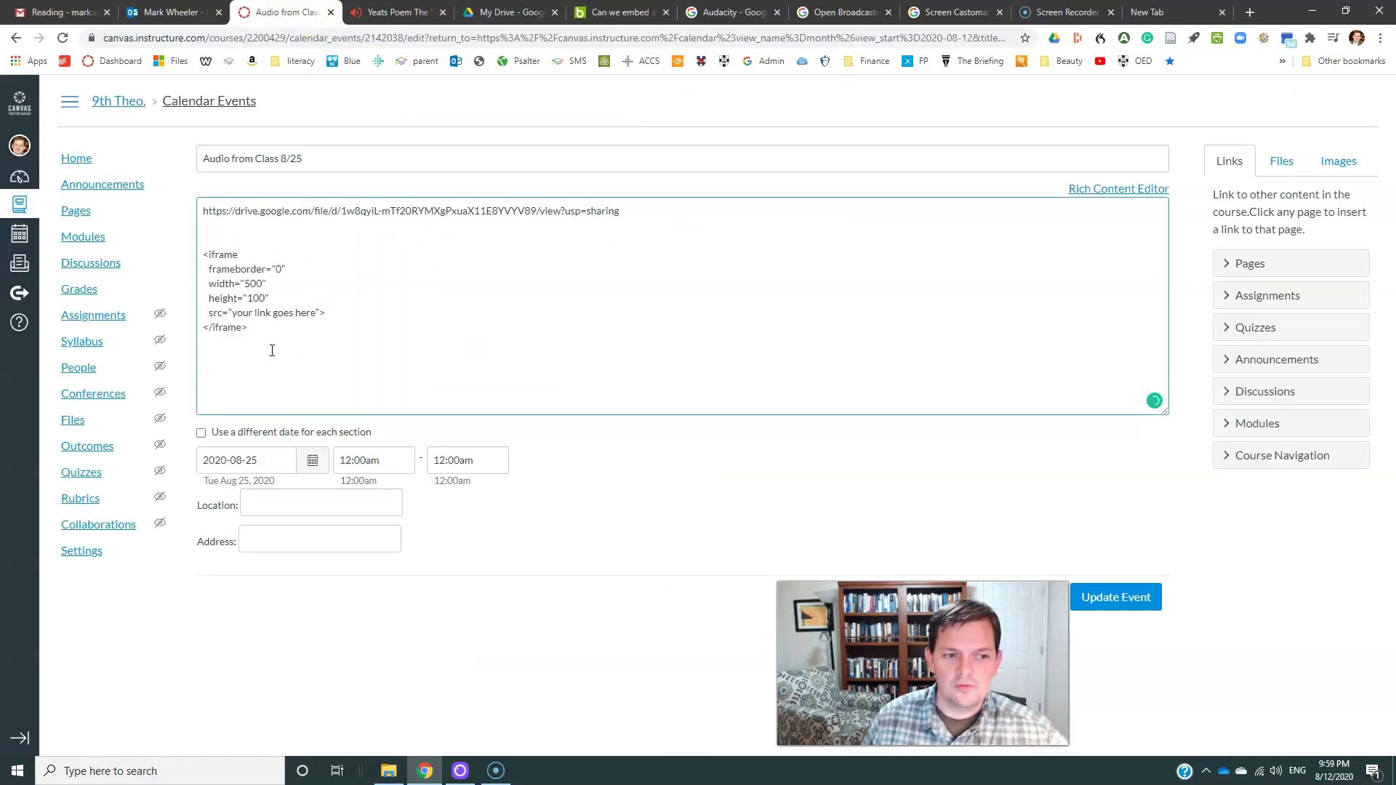
Replace the iframe src placeholder 'your link goes here' with the Google Drive URL
click(626, 211)
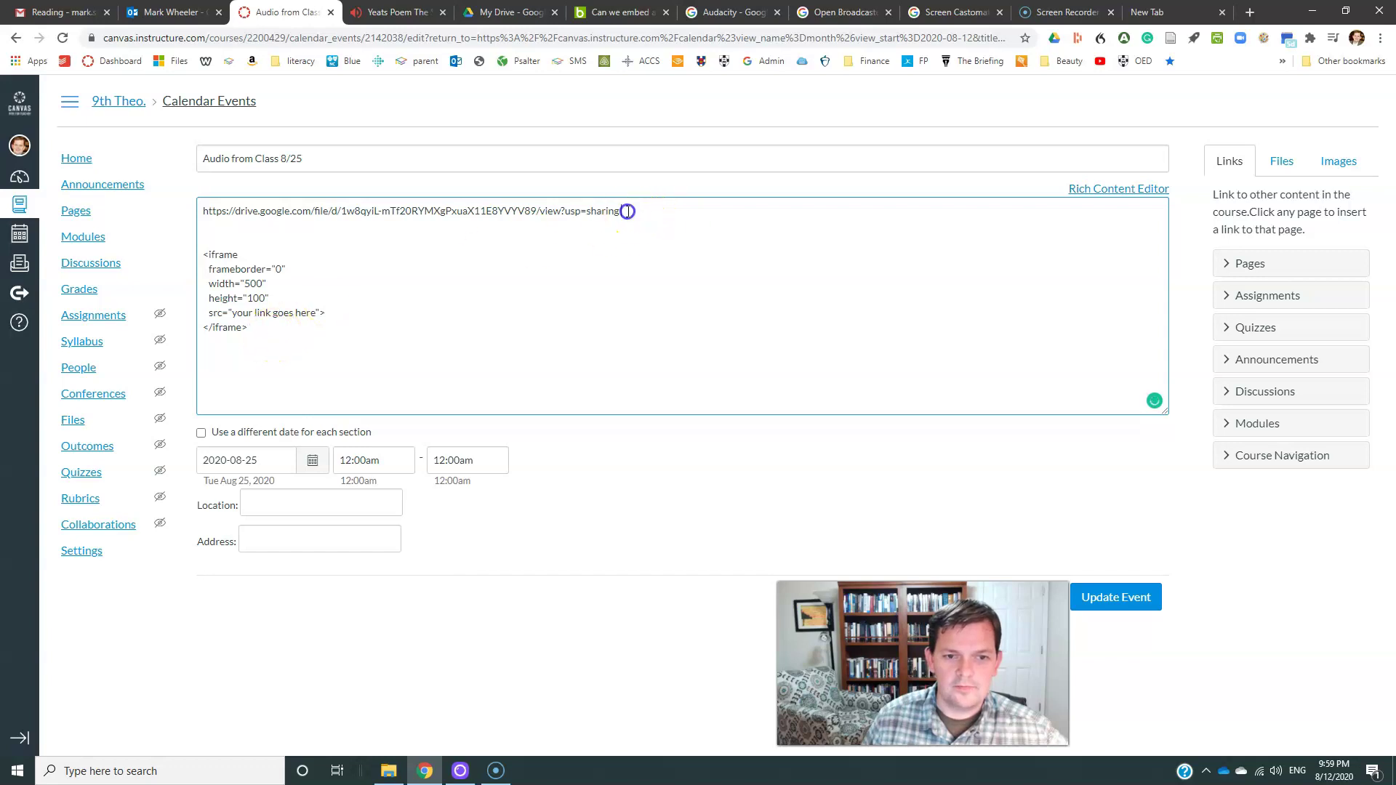
drag(626, 211, 192, 216)
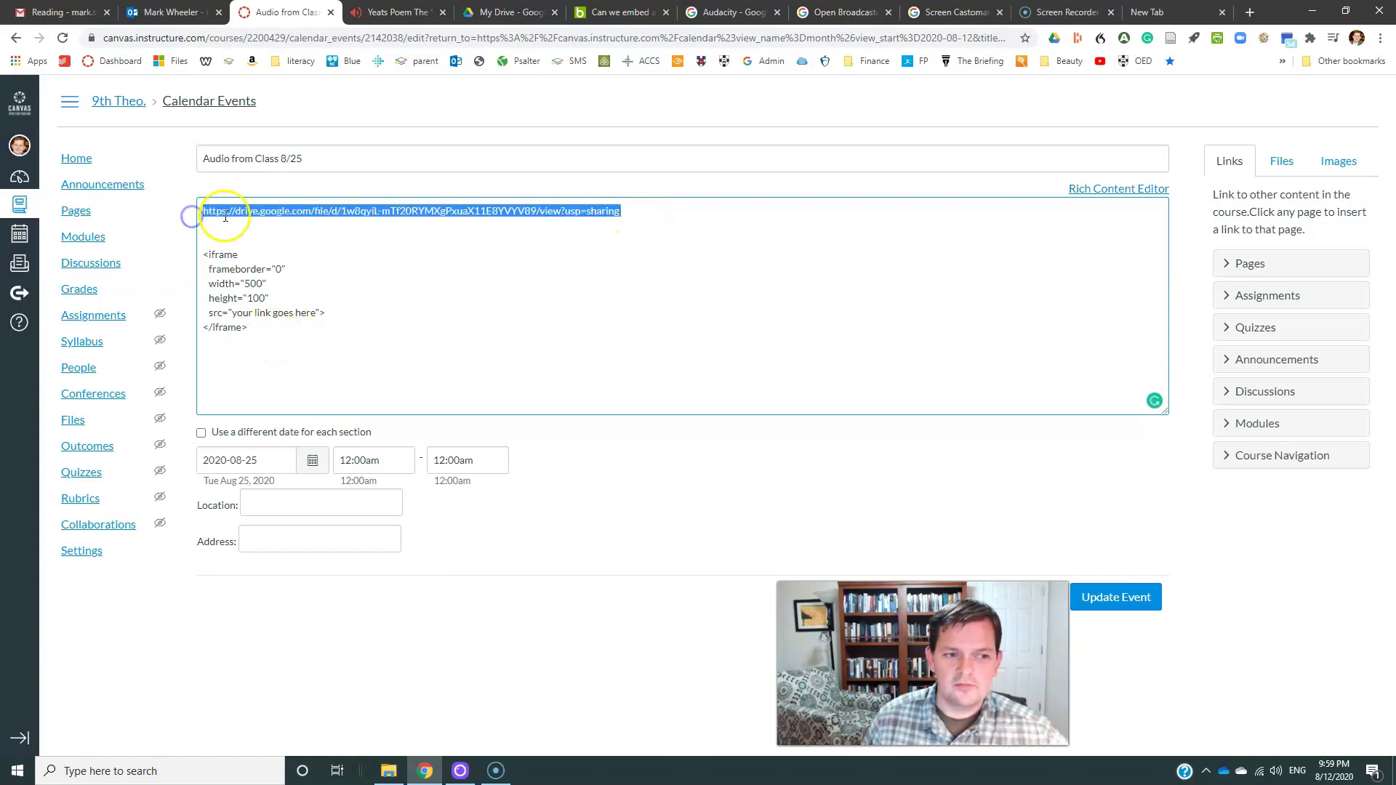
right_click(226, 217)
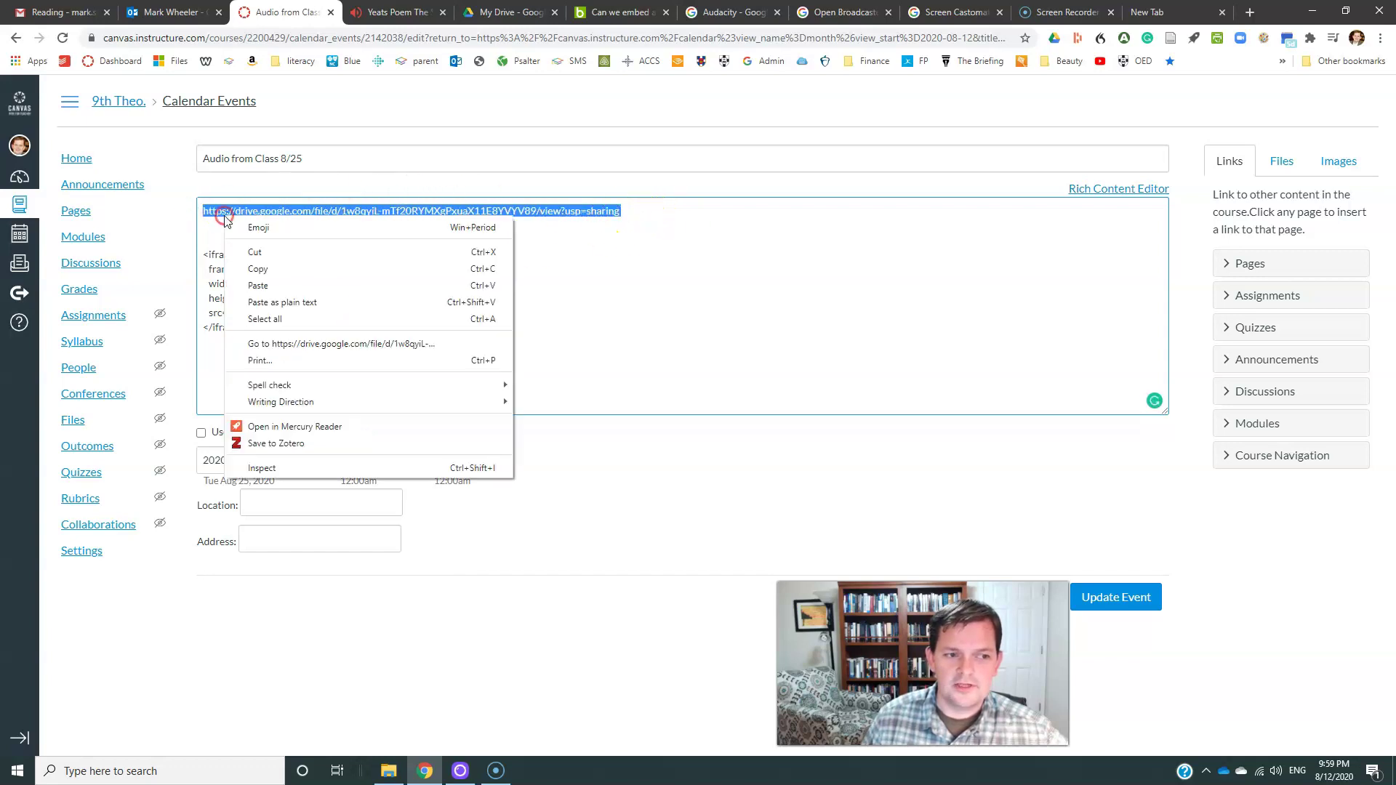
click(272, 270)
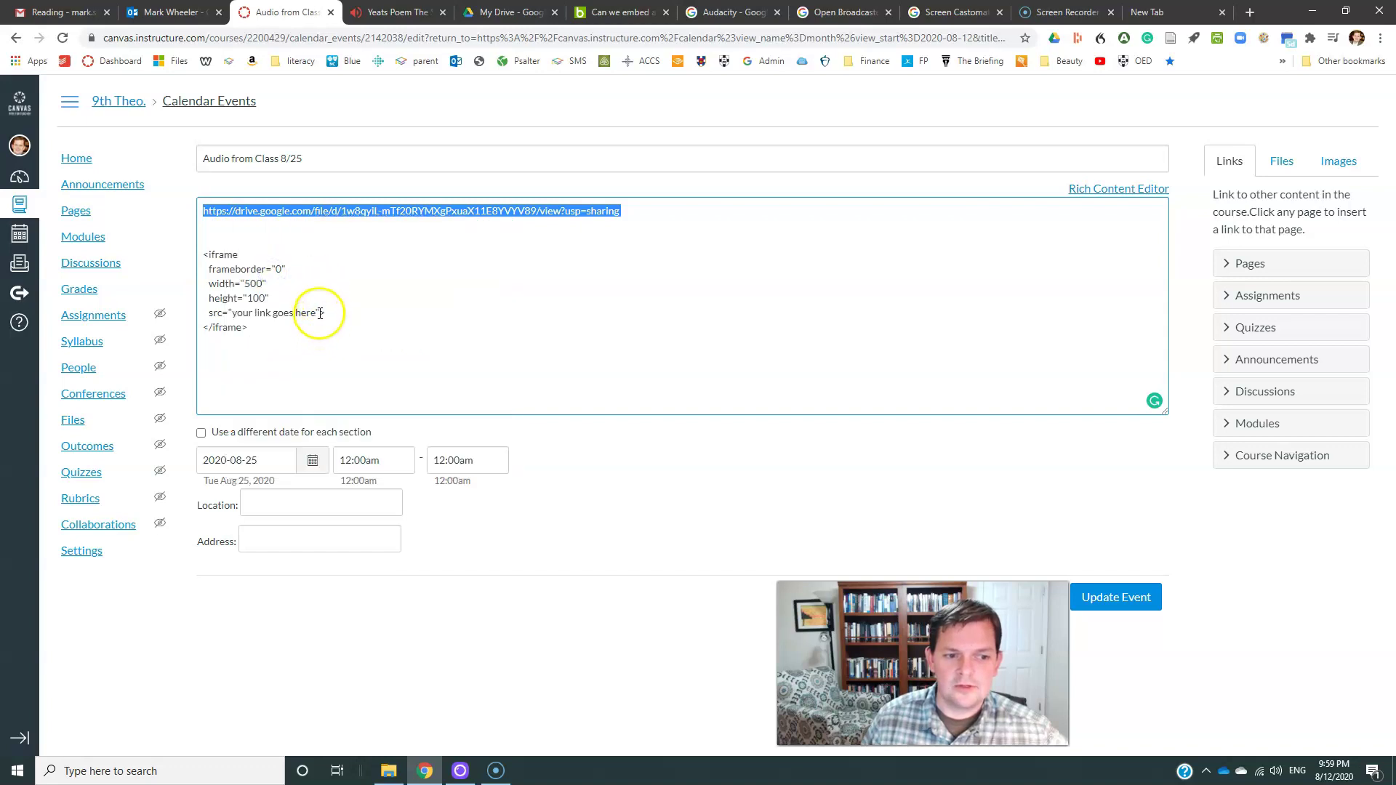
drag(319, 313, 232, 316)
right_click(234, 317)
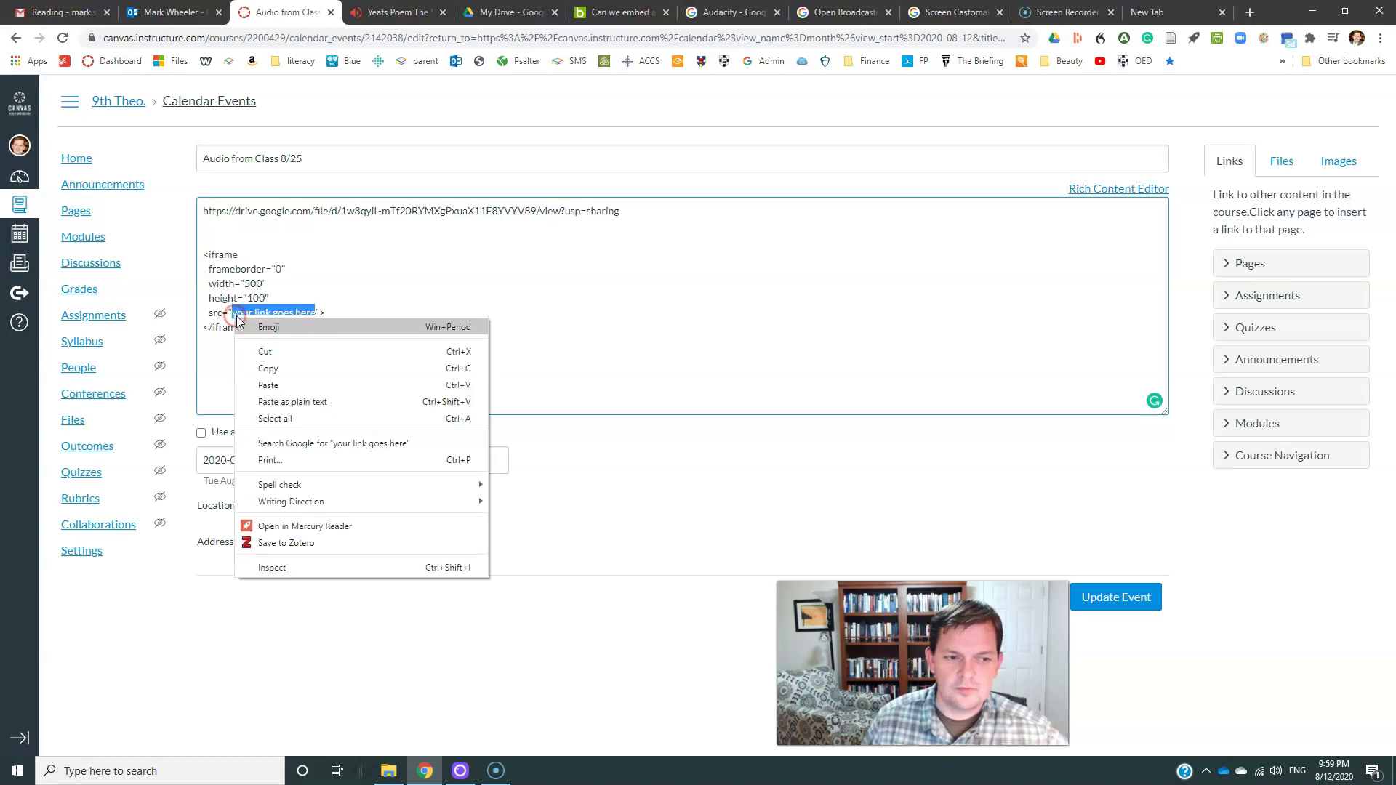
click(293, 386)
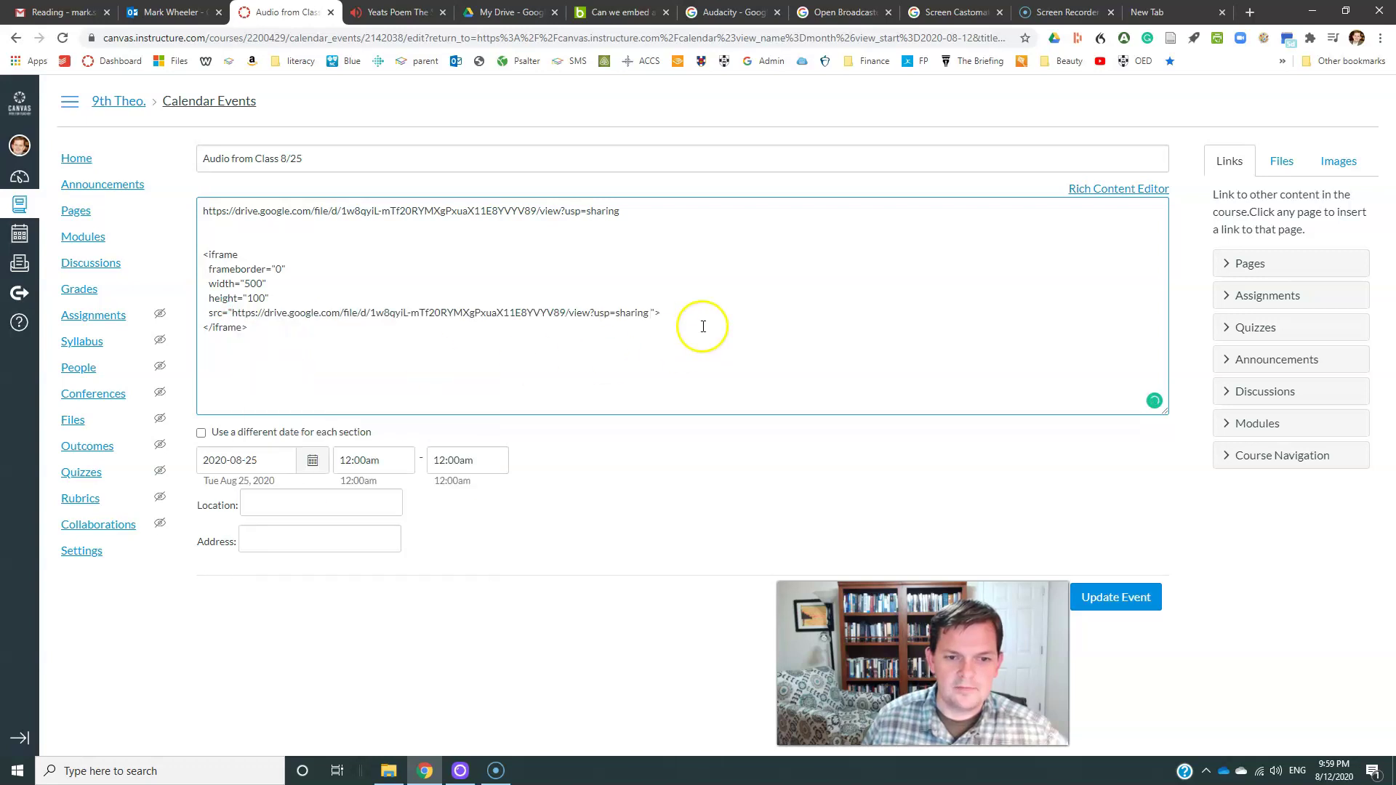
Delete the leftover Drive URL line and the empty line above the iframe
drag(632, 212, 191, 215)
key(BackSpace)
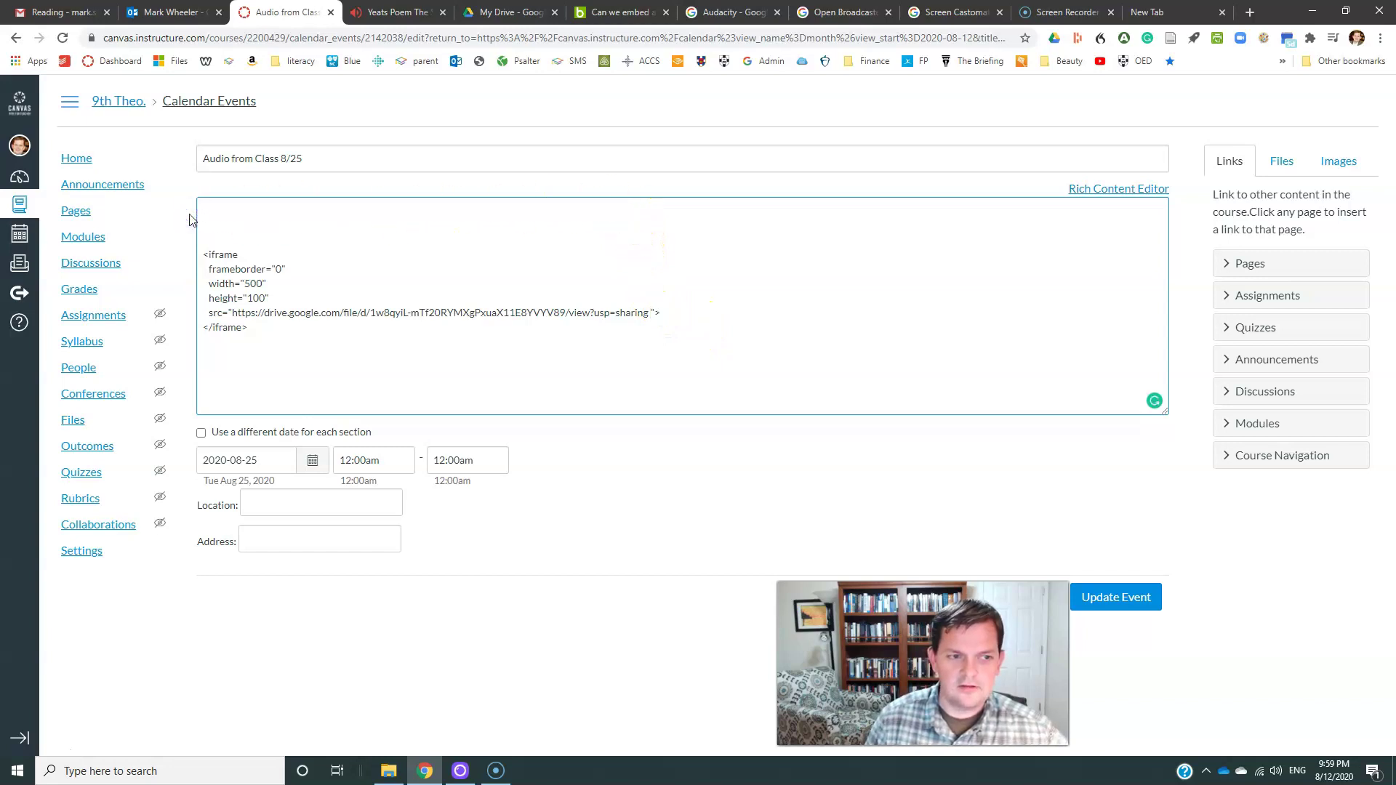
click(207, 236)
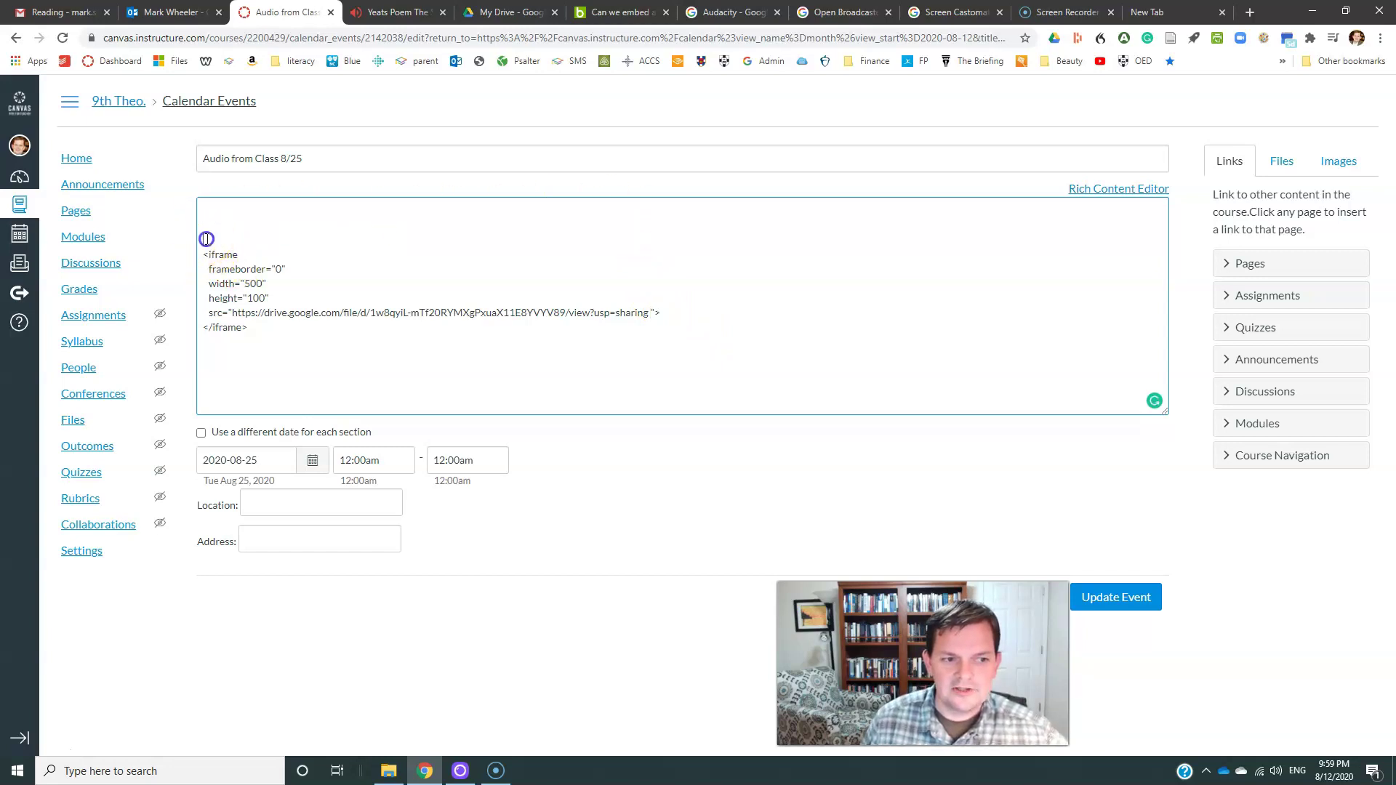
key(BackSpace)
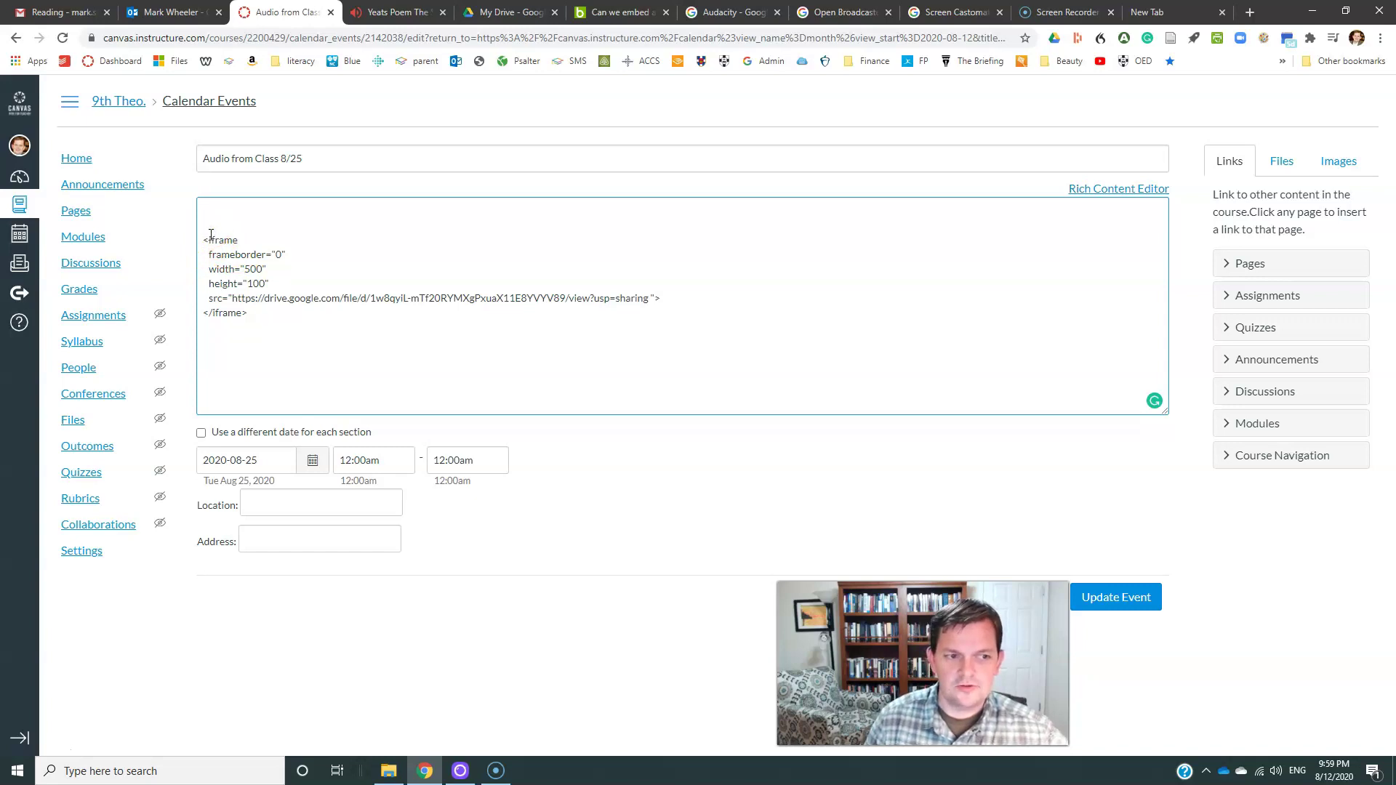
Add the caption 'Audio from Class August 25' and change the src ending from view?usp=sharing to preview
text(Au)
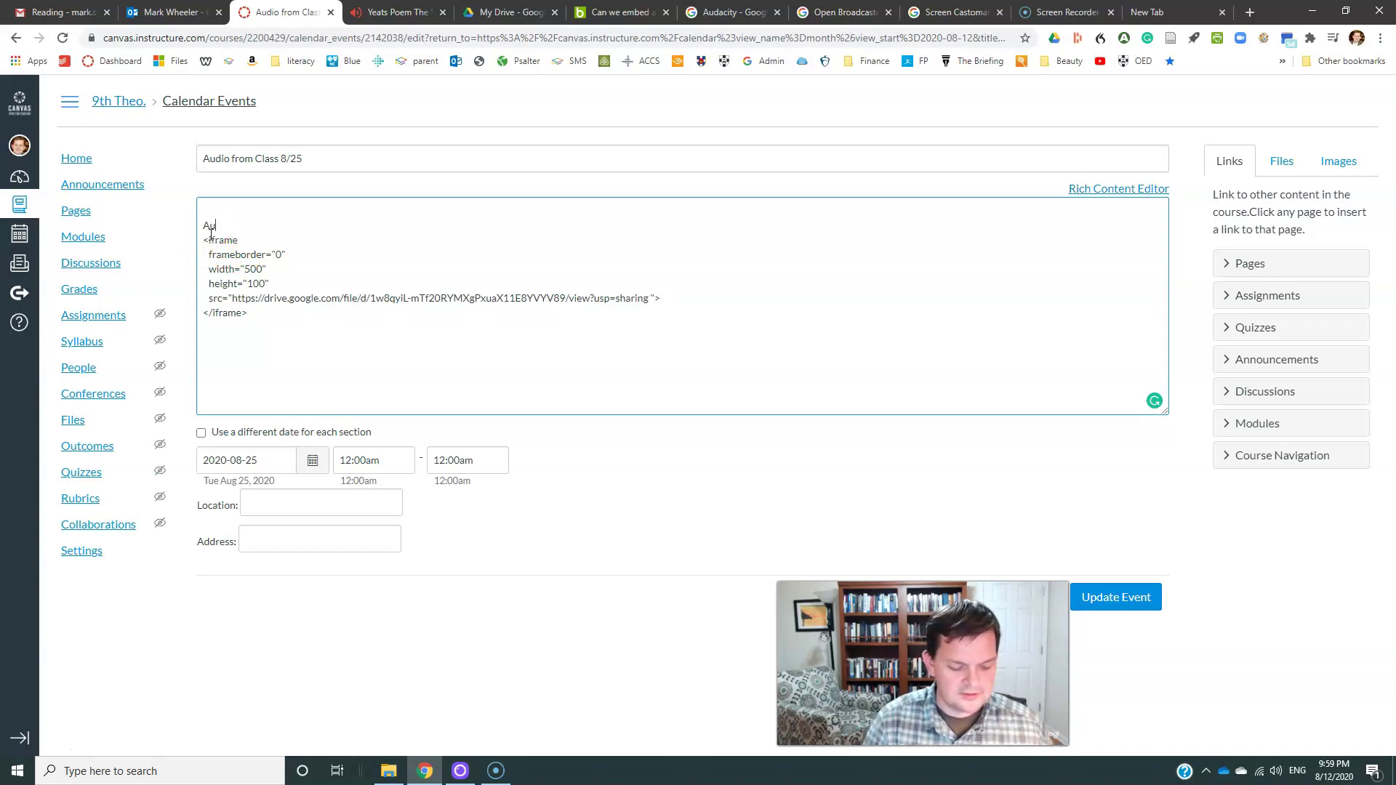
text(dio from Class)
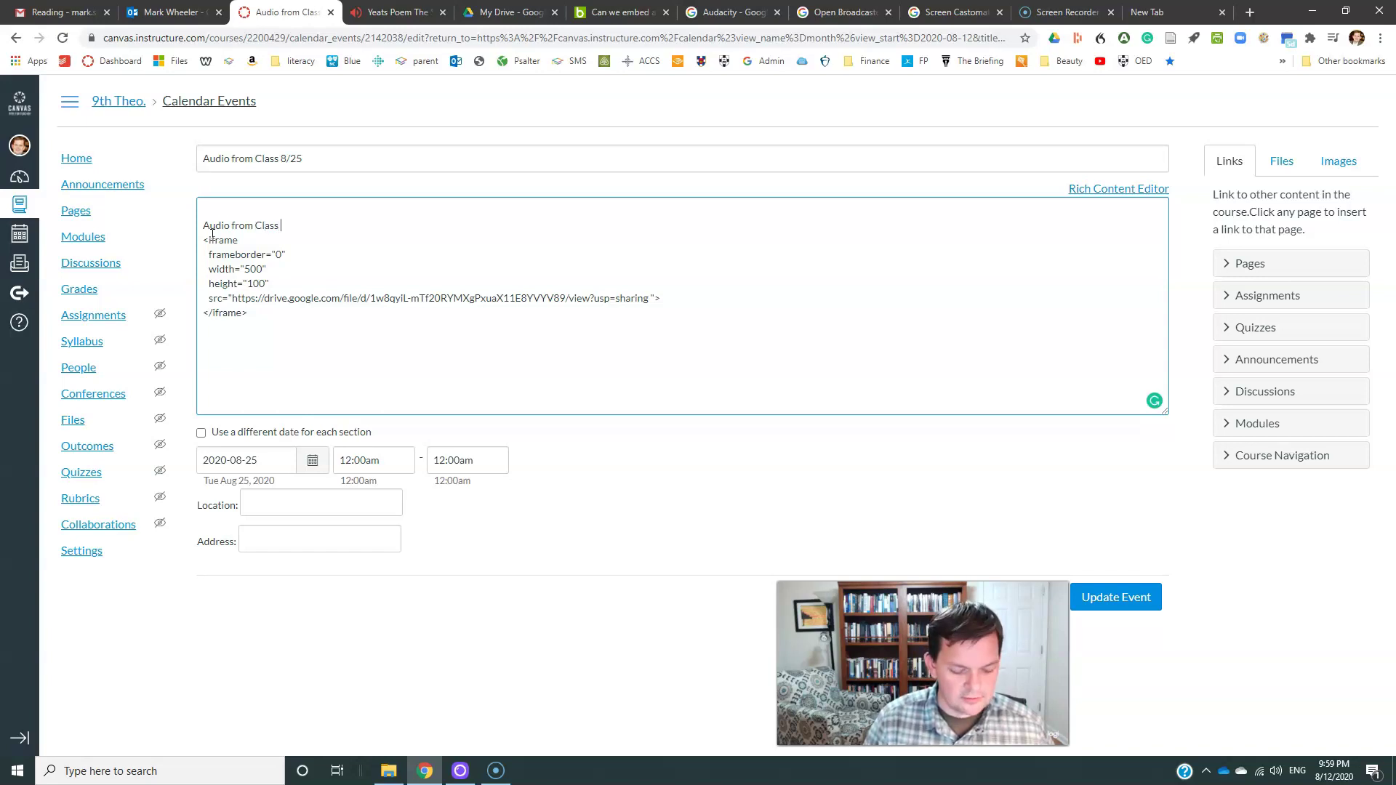
text(August 25)
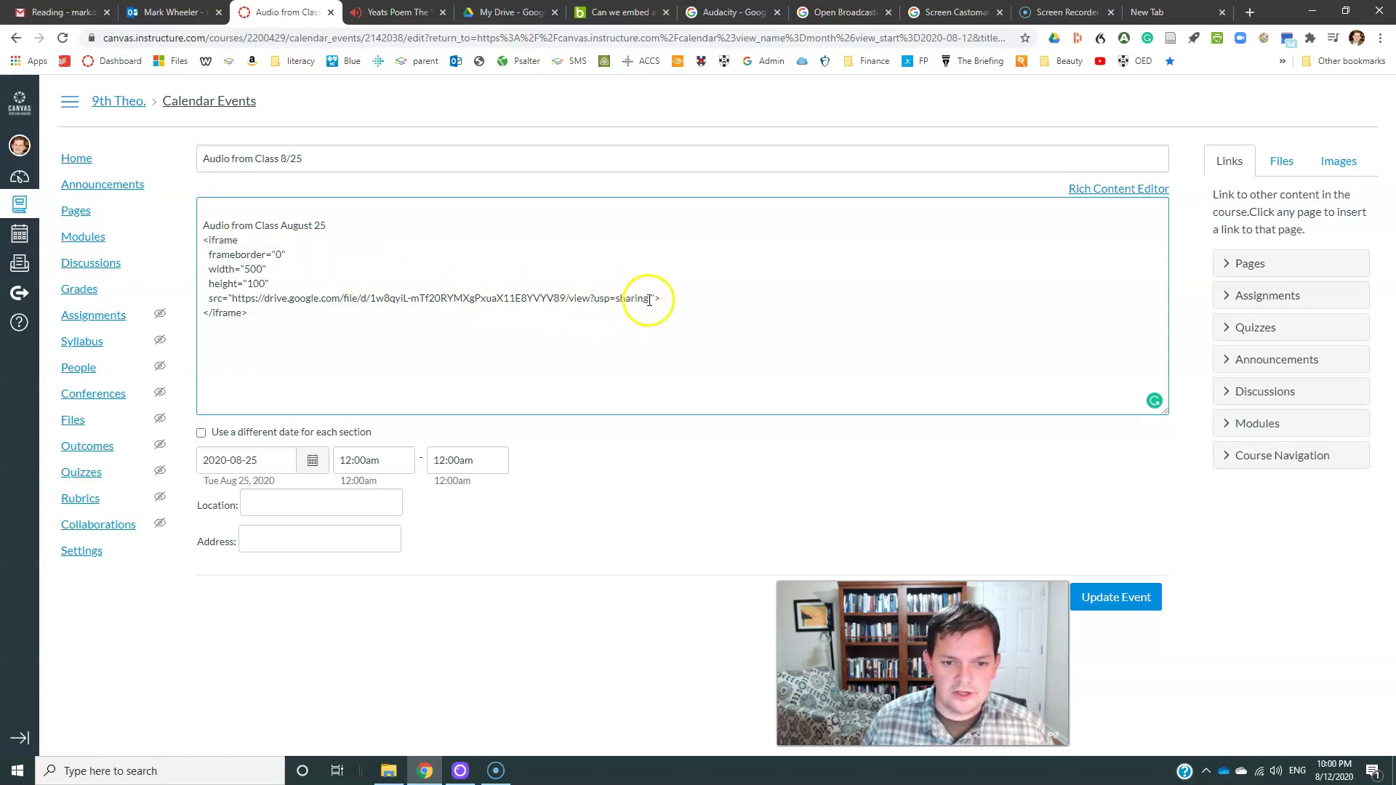
drag(647, 298, 643, 298)
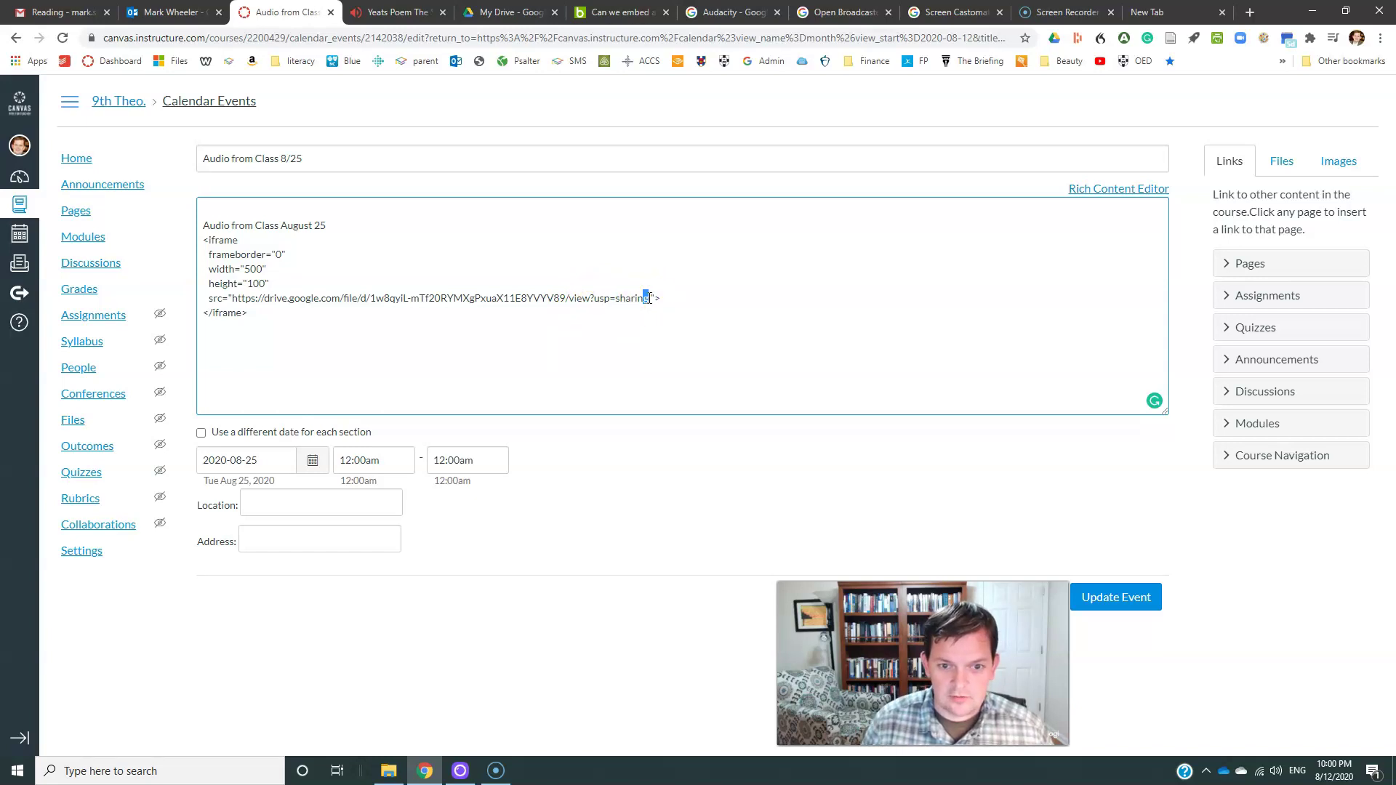
key(BackSpace)
key(BackSpace)
key(BackSpace)
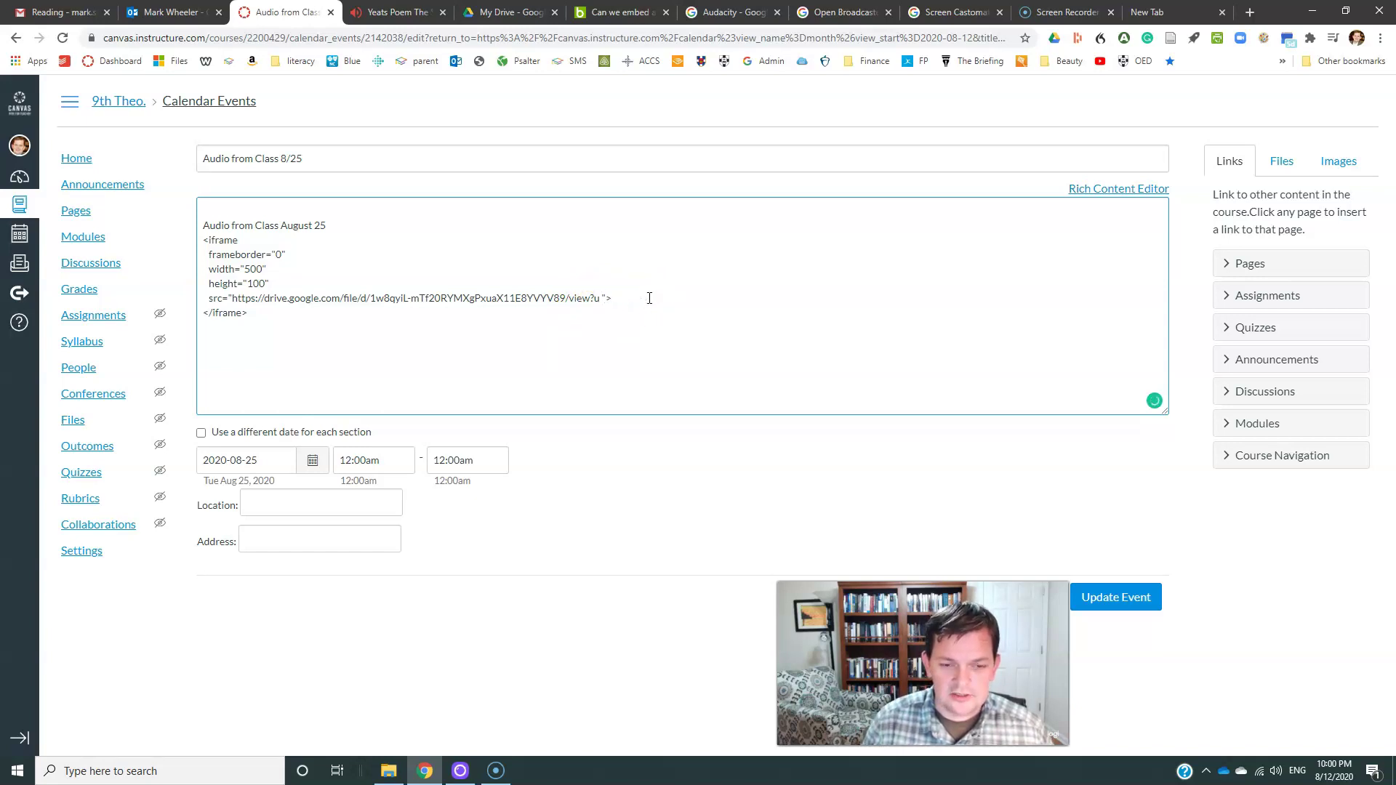
key(BackSpace)
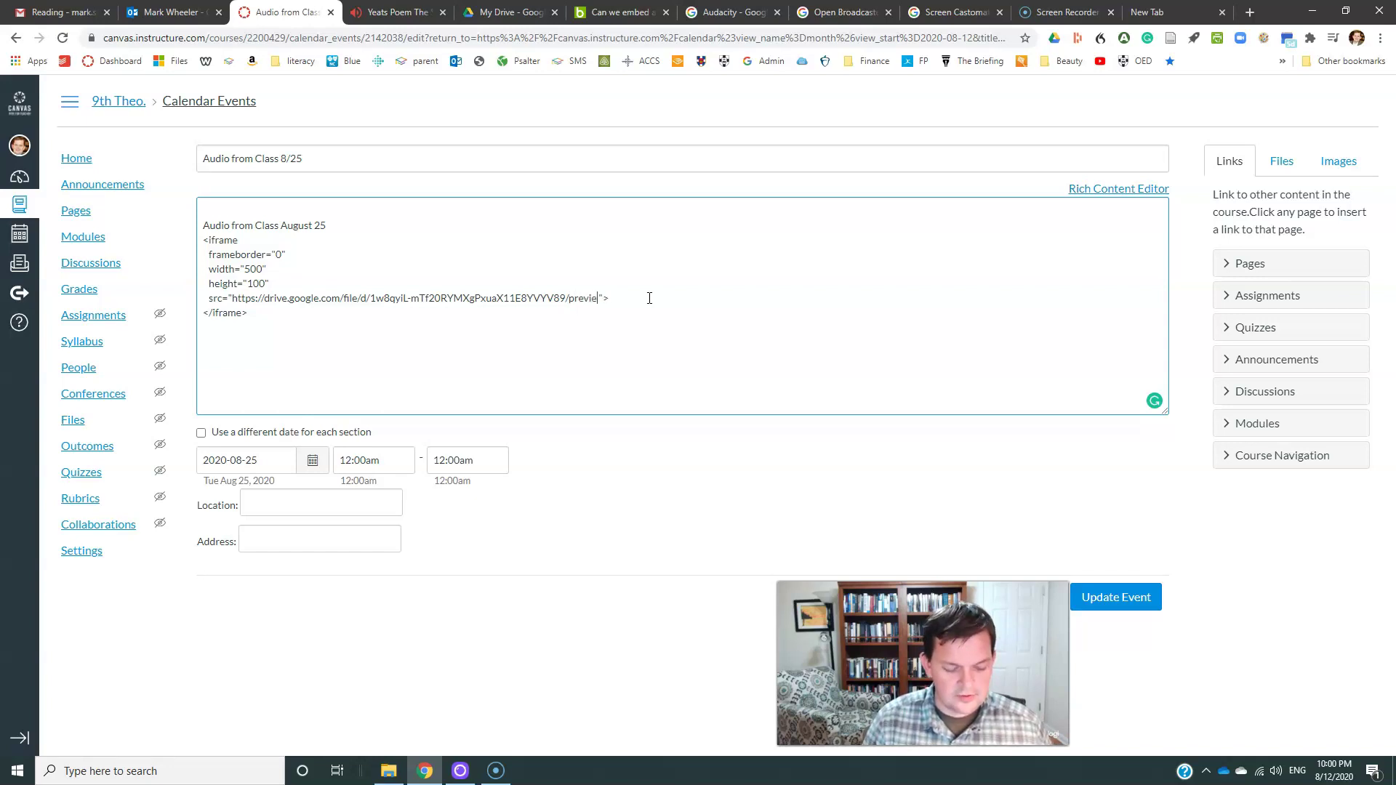
click(730, 311)
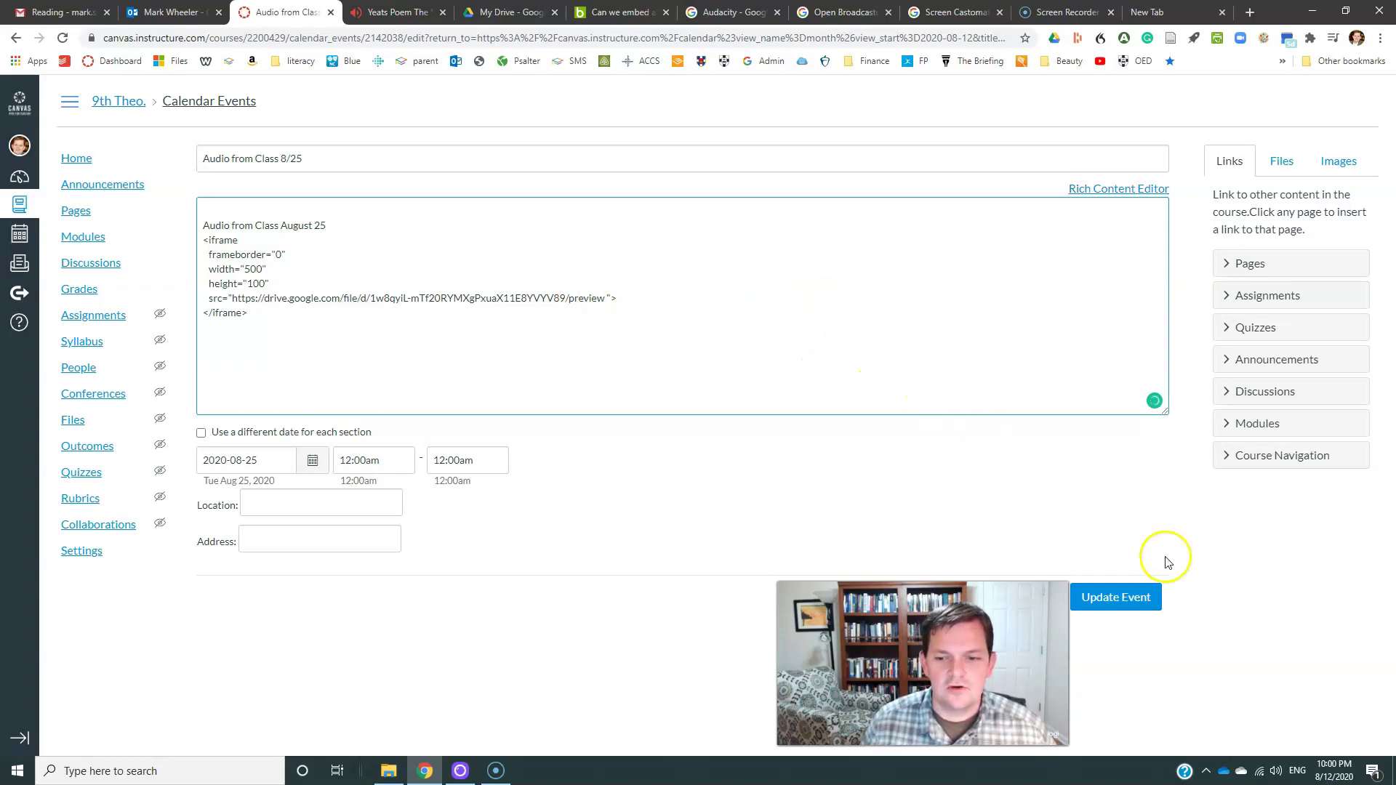
Update the event, open Audio from Class 8/25, then play and scrub its embedded audio
click(1138, 599)
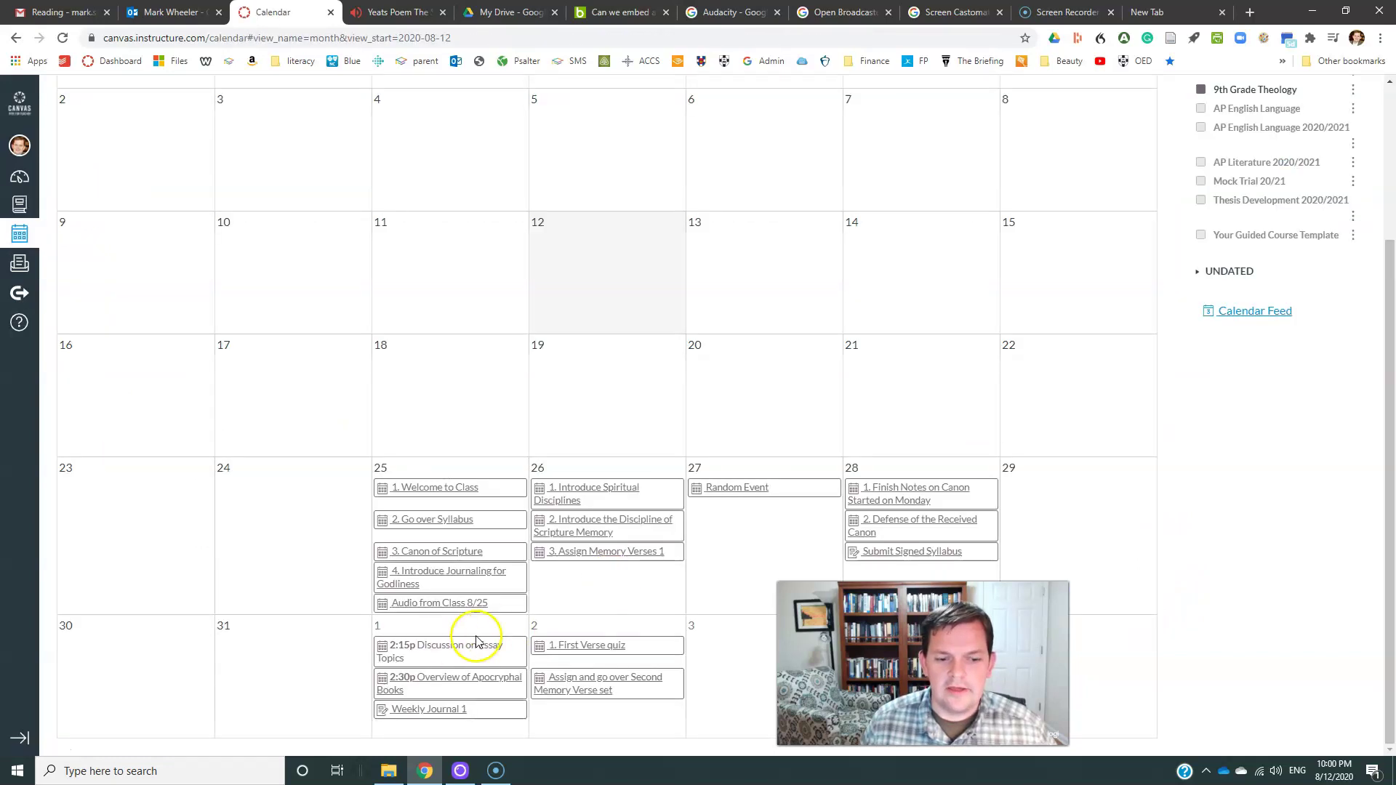
click(439, 604)
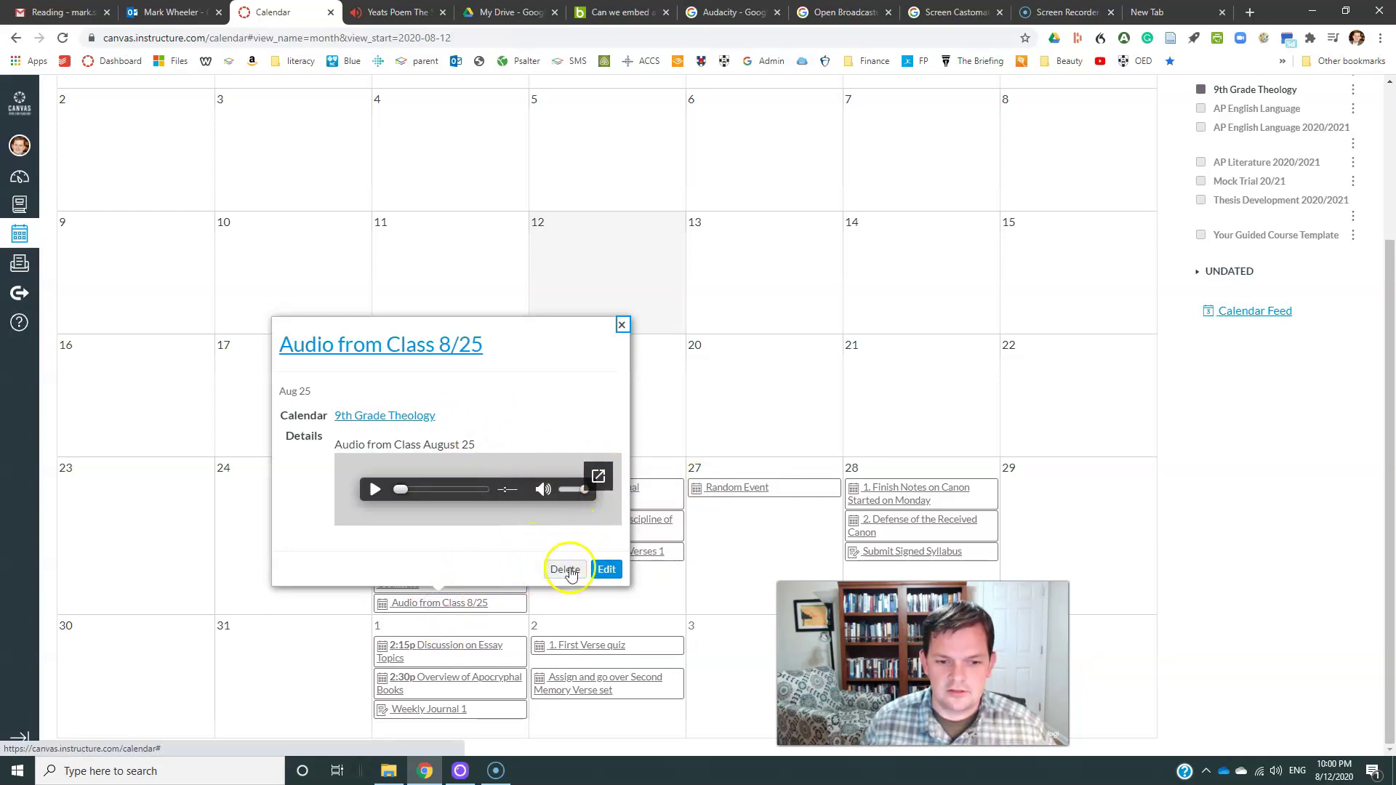
click(374, 492)
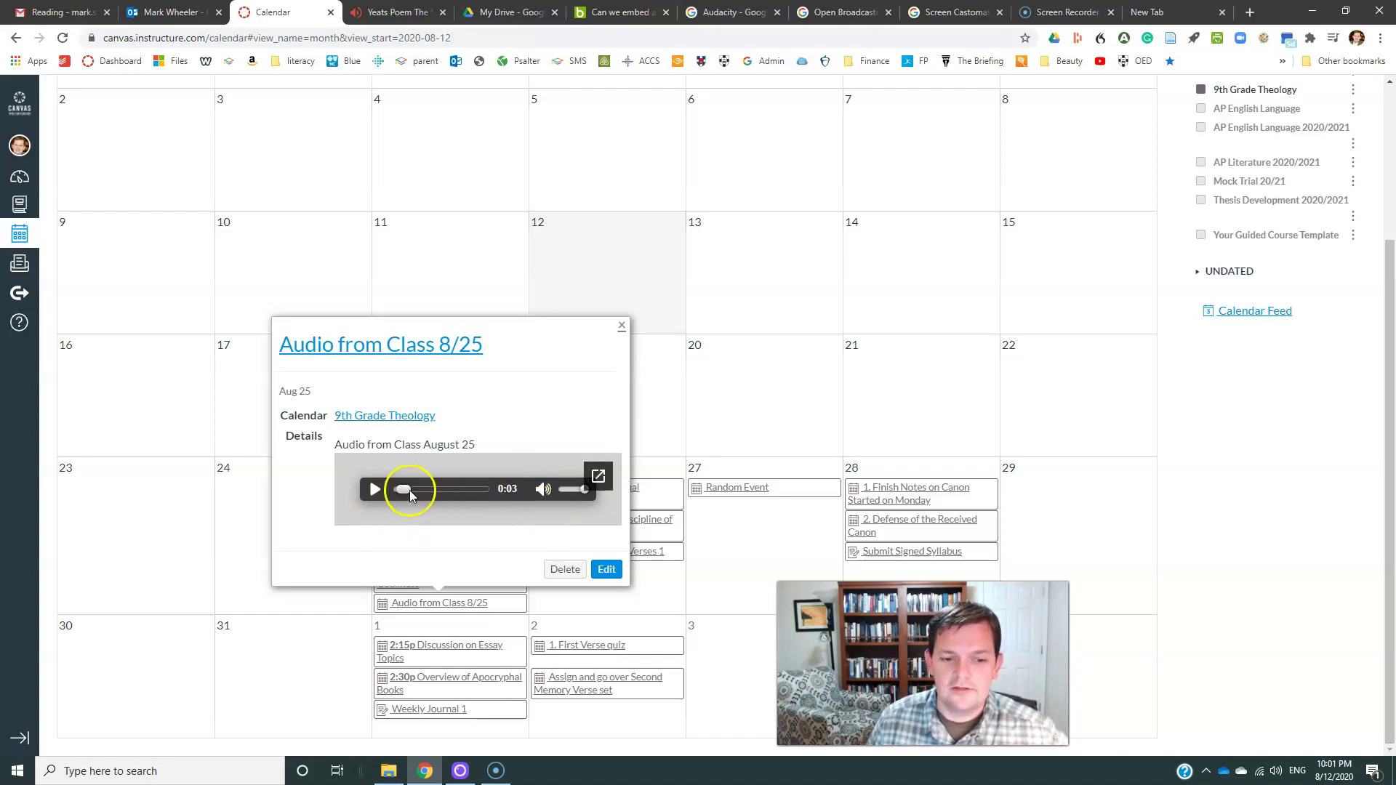
mouse_move(403, 492)
mouse_down()
mouse_move(446, 491)
mouse_move(390, 497)
mouse_up()
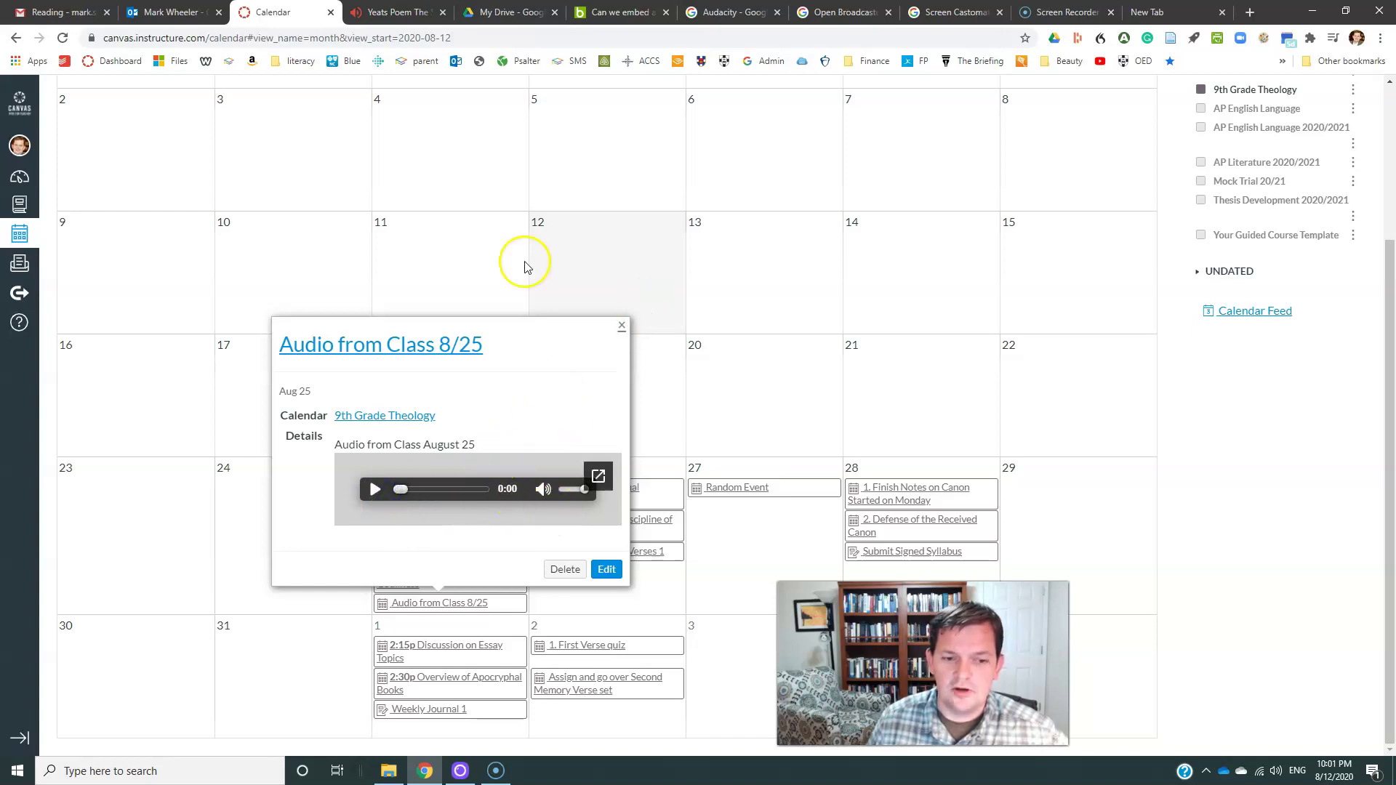